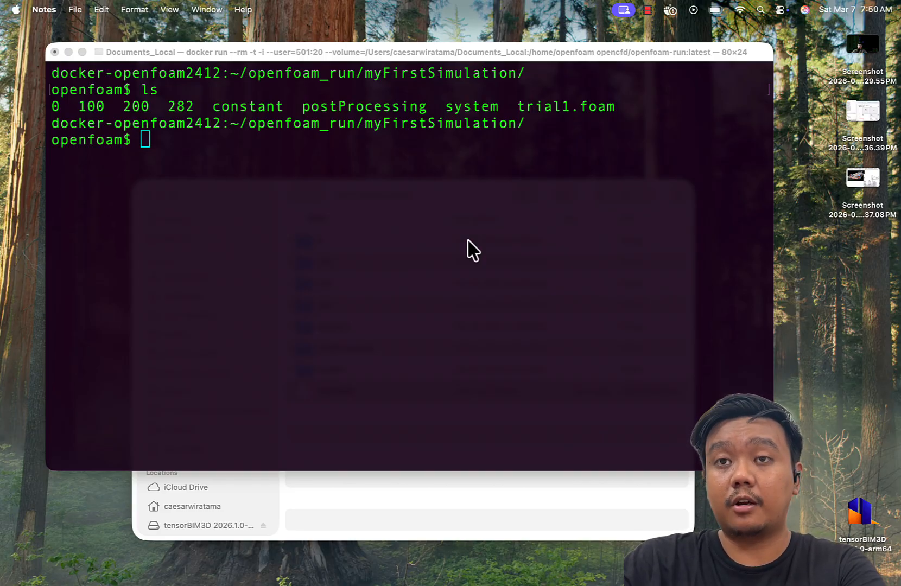
# - Launch ParaView and move its window slightly up on the desktop
pyautogui.click(109, 560)
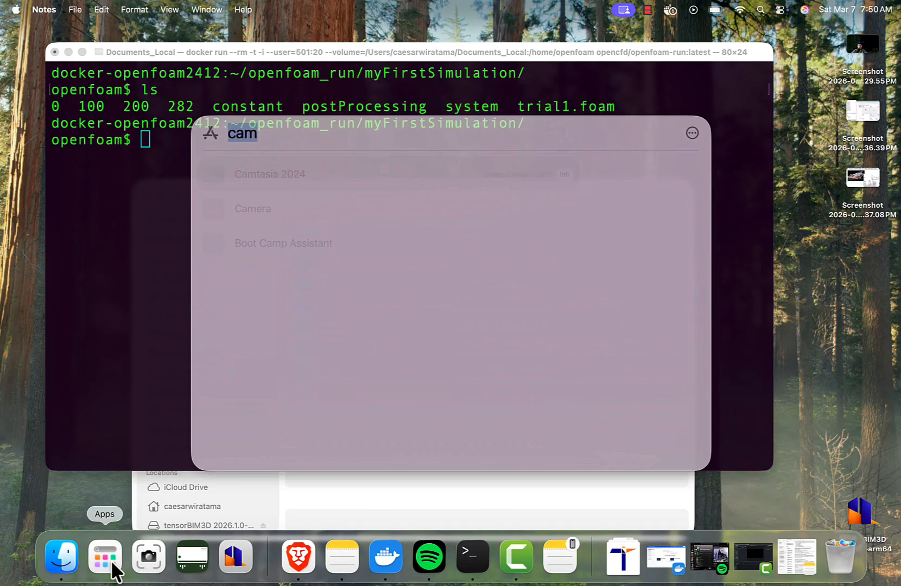
pyautogui.write('paraView-5.13.2')
pyautogui.click(283, 173)
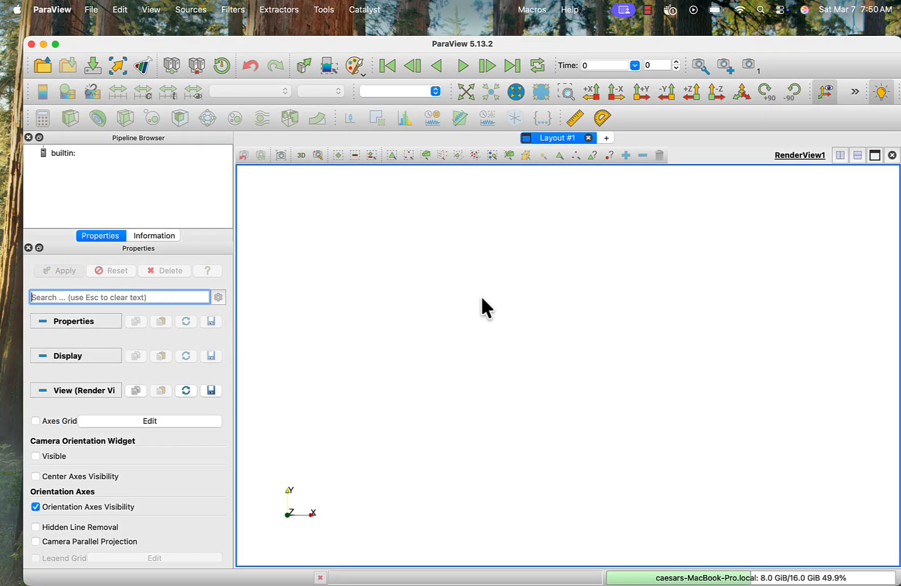
pyautogui.click(480, 295)
pyautogui.moveTo(631, 49); pyautogui.dragTo(625, 38)
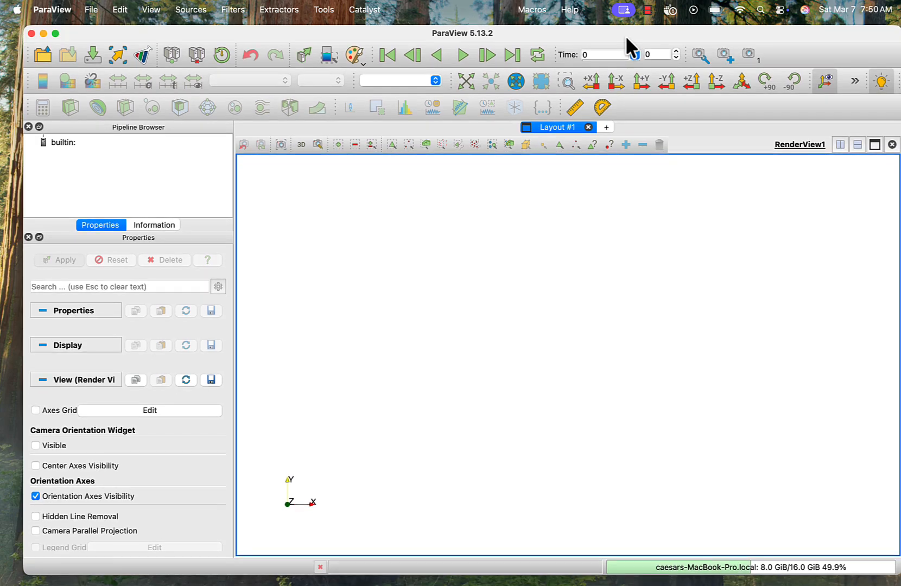
# - Load trial1.foam from the myFirstSimulation folder into ParaView and apply its default reader settings to display the internalMesh
pyautogui.moveTo(247, 576)
pyautogui.click(58, 559)
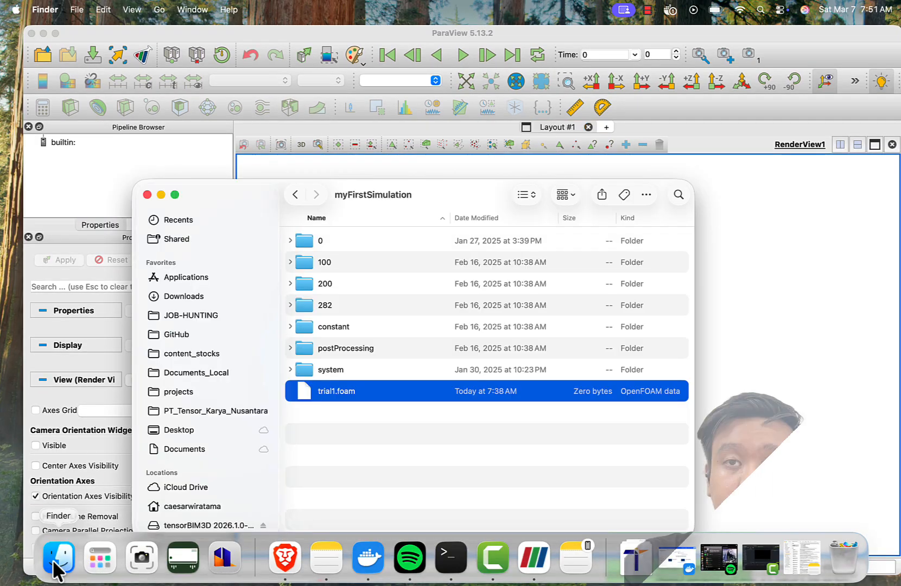
pyautogui.moveTo(398, 197); pyautogui.dragTo(325, 192)
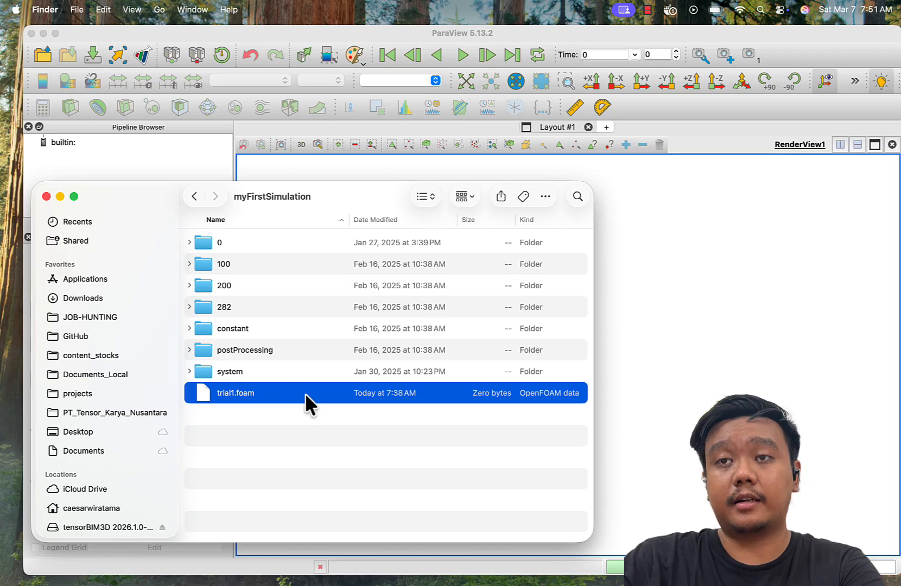
pyautogui.moveTo(305, 393); pyautogui.dragTo(638, 306)
pyautogui.click(638, 307)
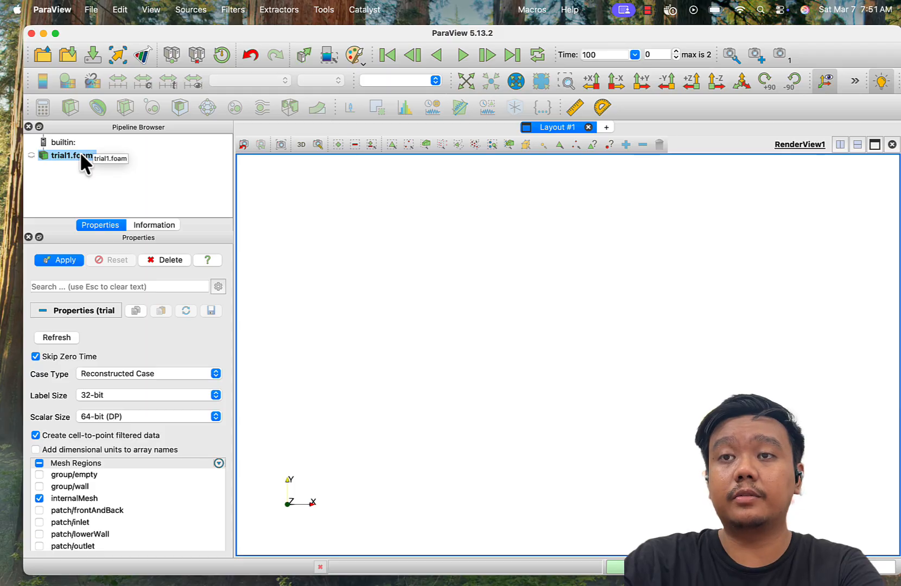
pyautogui.click(58, 260)
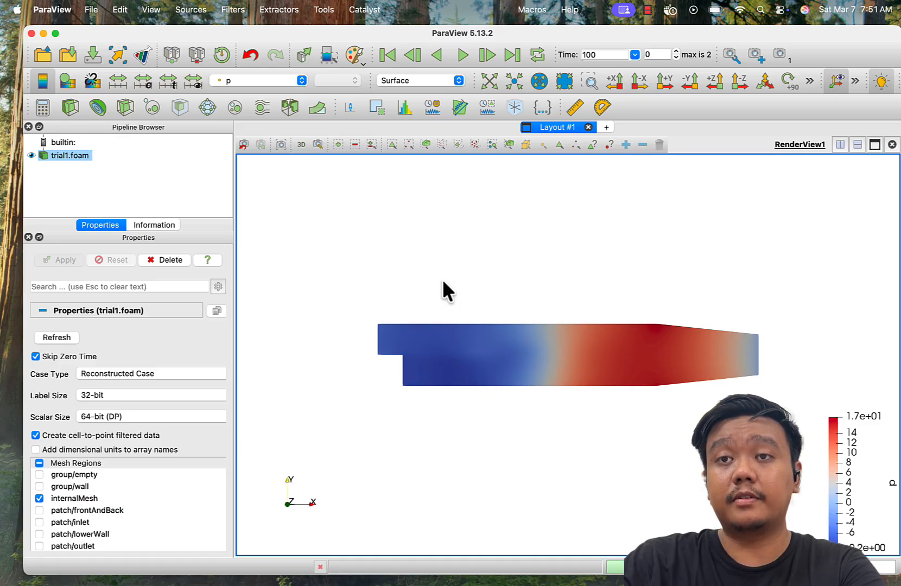
# - Examine the model from an oblique angle and along the X, Y and Z axes, ending in the -Z view
pyautogui.moveTo(493, 345); pyautogui.dragTo(403, 348)
pyautogui.scroll(8, 403, 346)
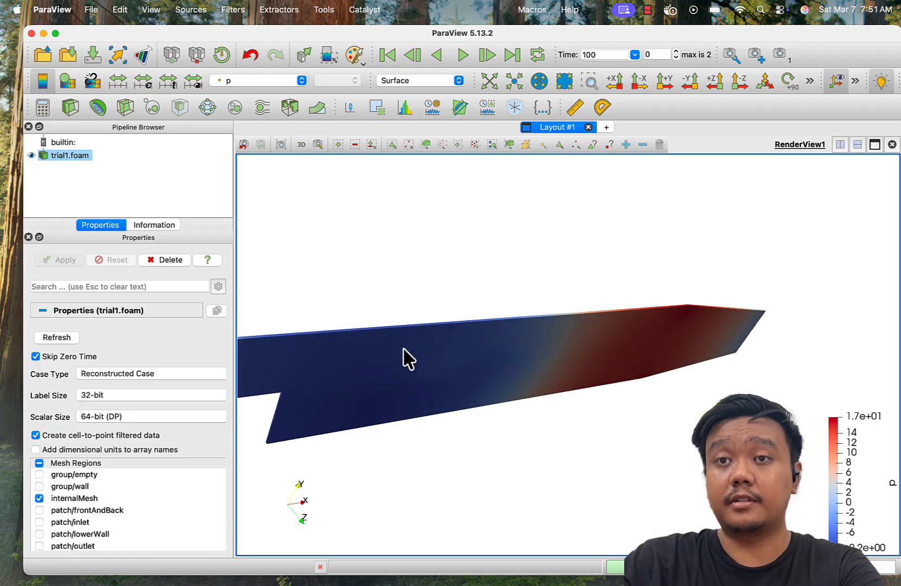
pyautogui.scroll(-2, 402, 347)
pyautogui.click(611, 84)
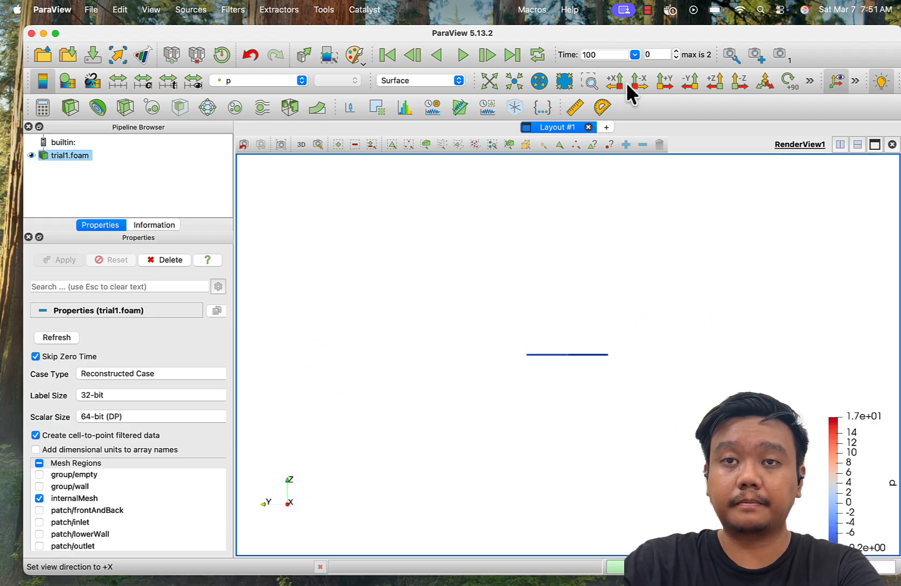
pyautogui.click(666, 80)
pyautogui.click(694, 79)
pyautogui.click(716, 79)
pyautogui.click(736, 79)
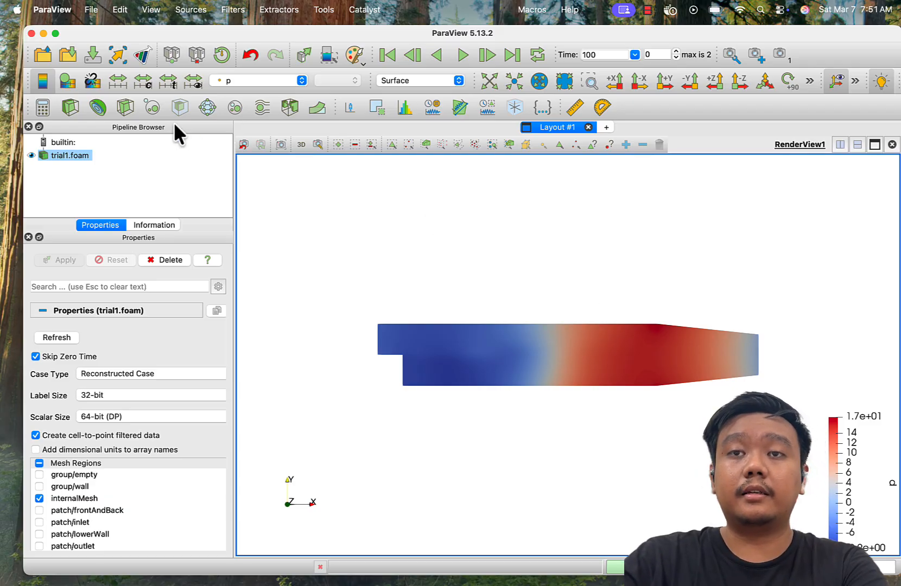
# - Create a plane slice of trial1.foam with its normal along Z and apply it
pyautogui.click(124, 107)
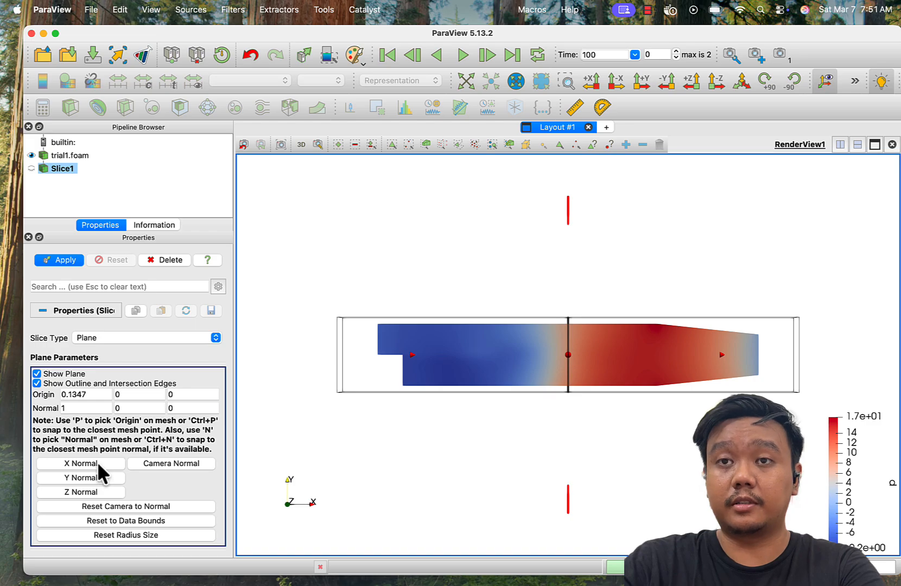
pyautogui.click(94, 476)
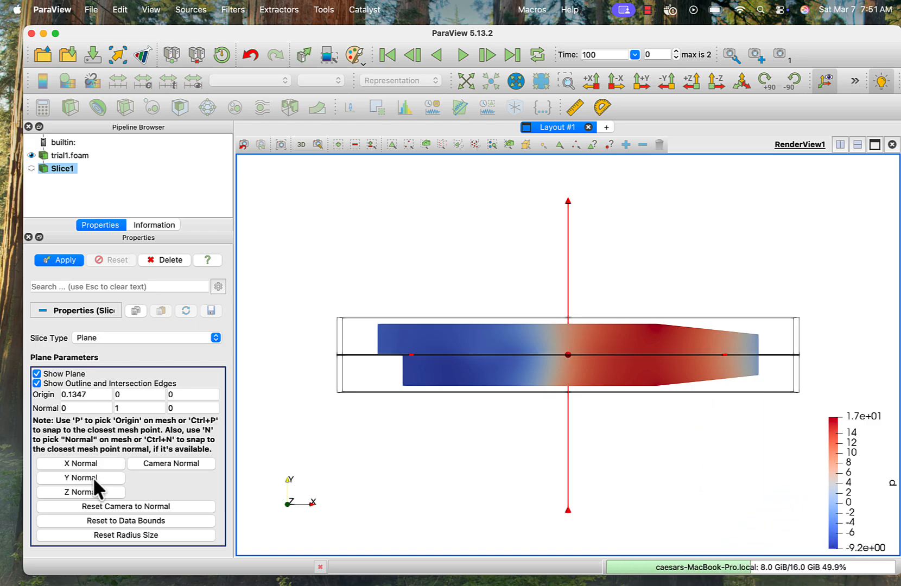
pyautogui.click(91, 490)
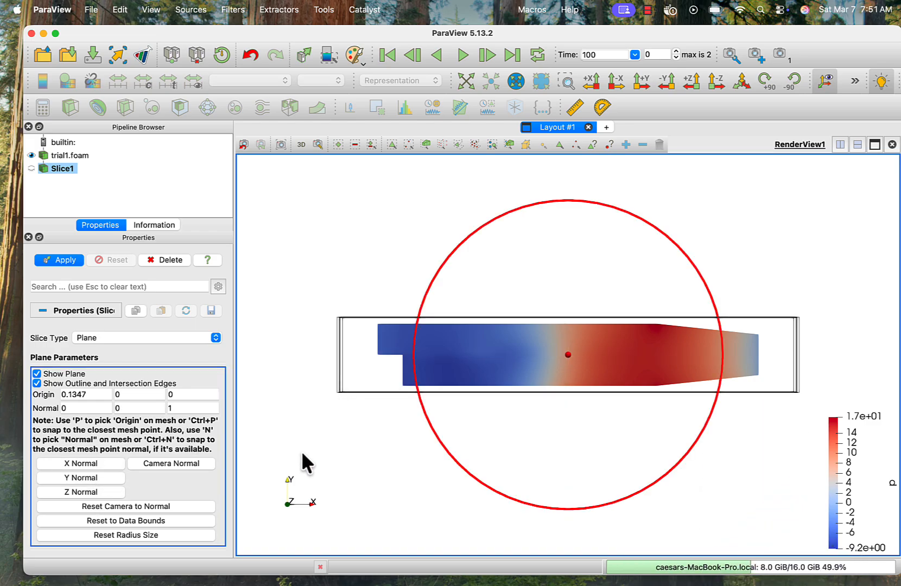
pyautogui.moveTo(302, 454); pyautogui.dragTo(390, 479)
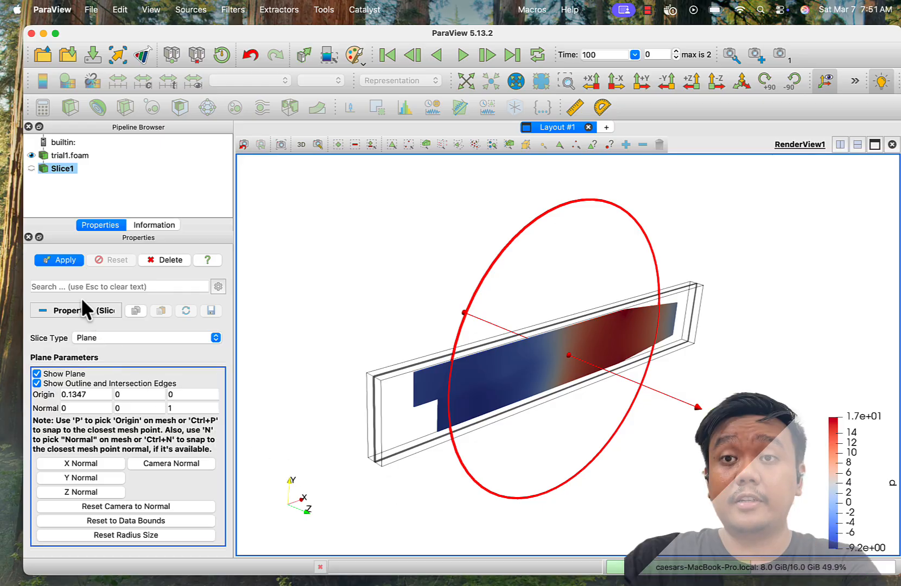
pyautogui.click(72, 258)
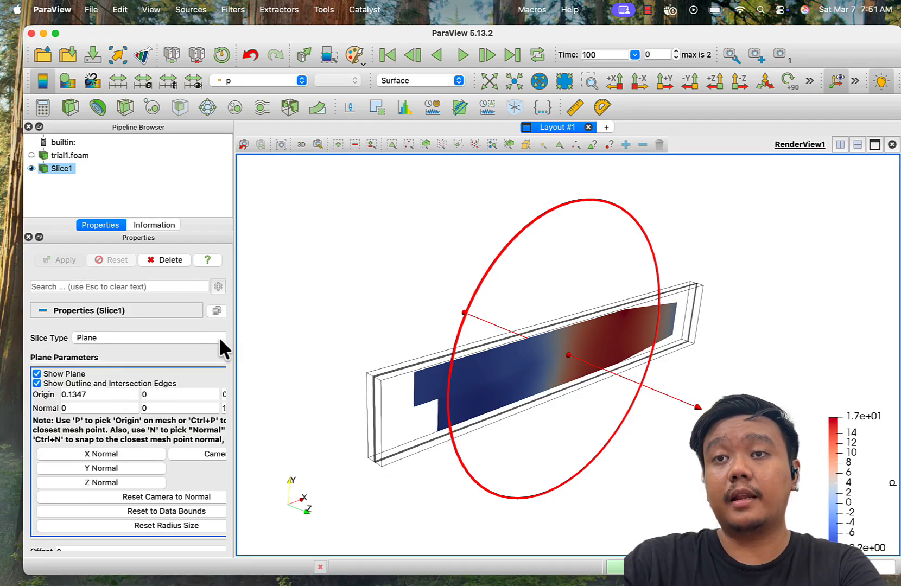
# - Hide the slice's plane widget and set the view direction to -Z
pyautogui.click(52, 374)
pyautogui.scroll(5, 433, 403)
pyautogui.scroll(4, 433, 393)
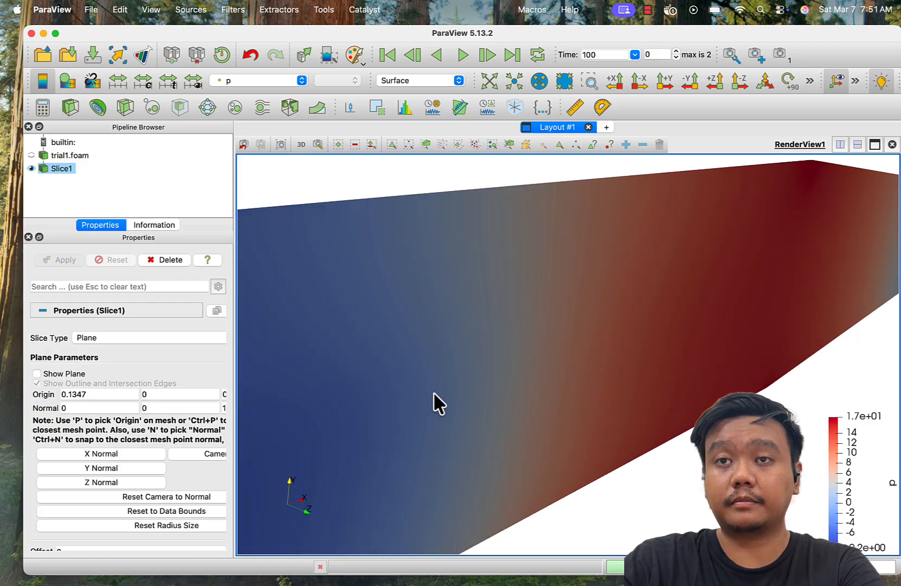
pyautogui.click(733, 77)
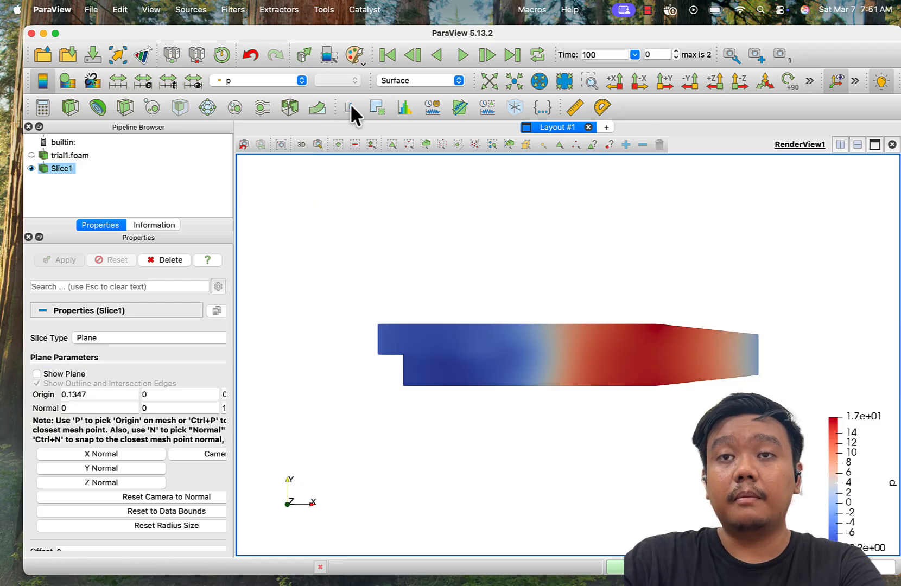
# - Compare the slice coloured by the point fields U, epsilon, k and nut in turn
pyautogui.click(271, 80)
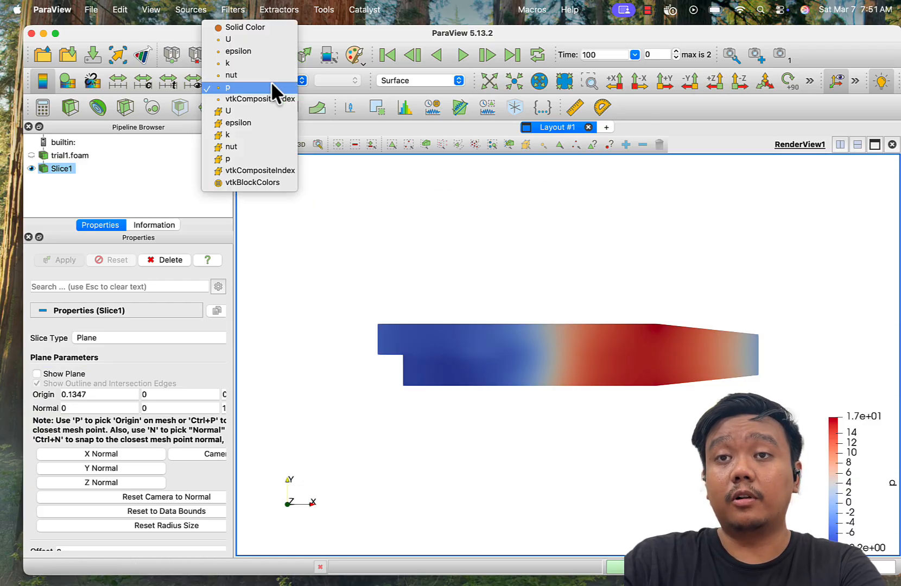
pyautogui.click(247, 35)
pyautogui.click(299, 80)
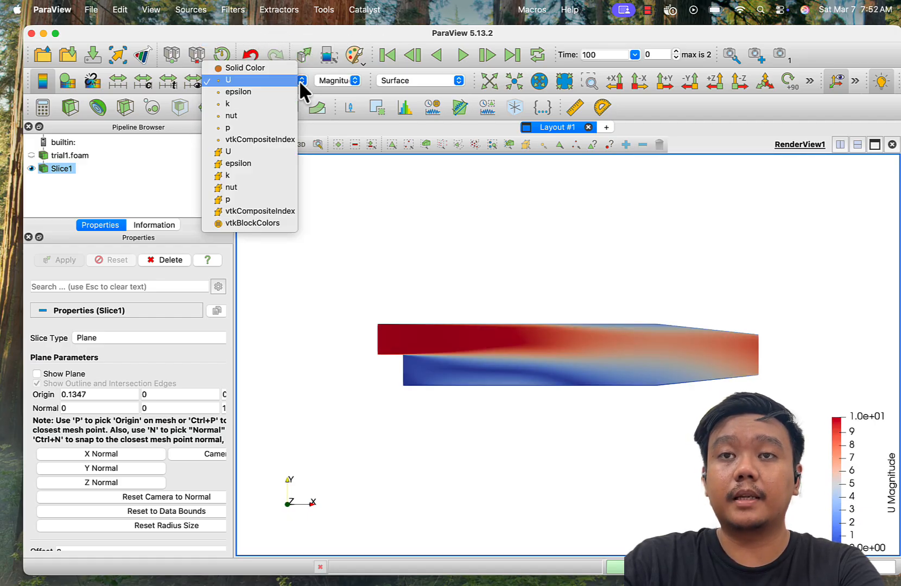
pyautogui.click(275, 92)
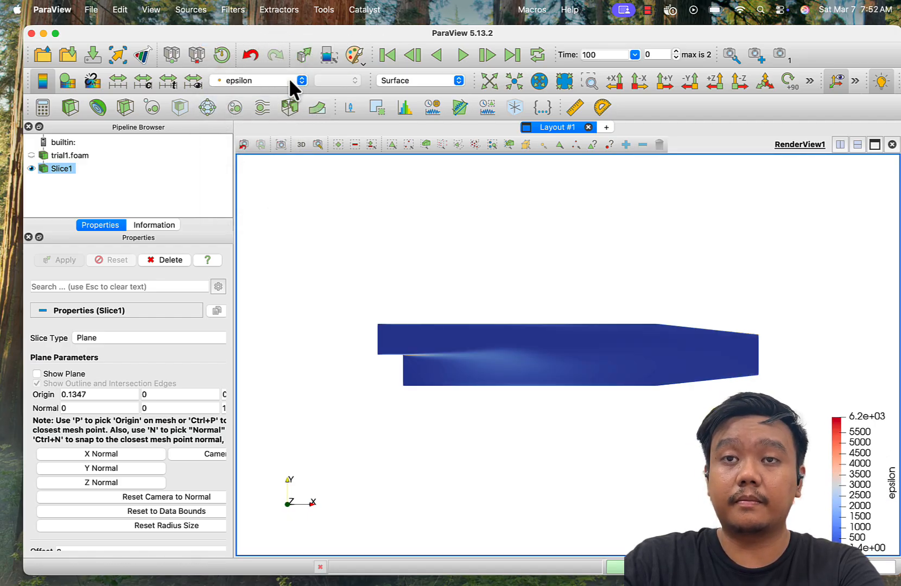
pyautogui.click(289, 79)
pyautogui.click(288, 90)
pyautogui.click(286, 81)
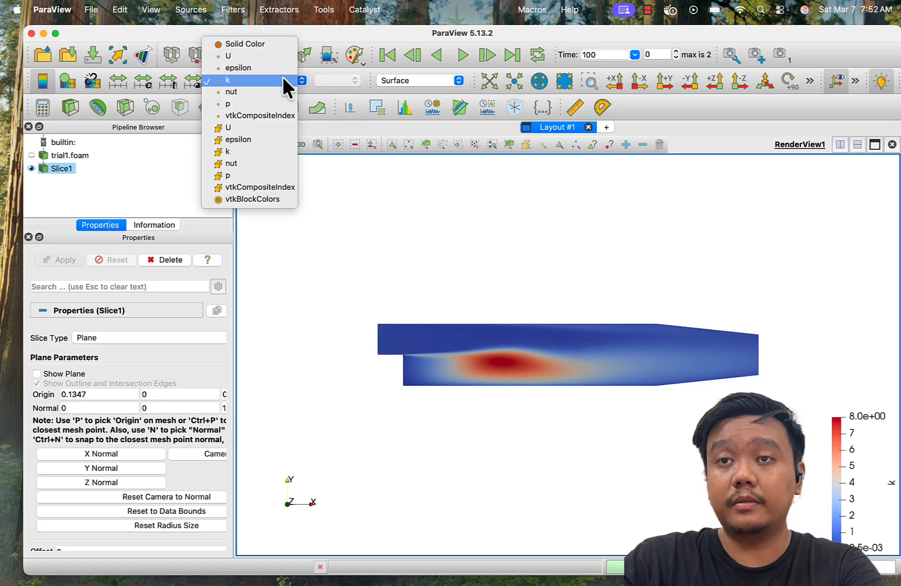
pyautogui.click(276, 91)
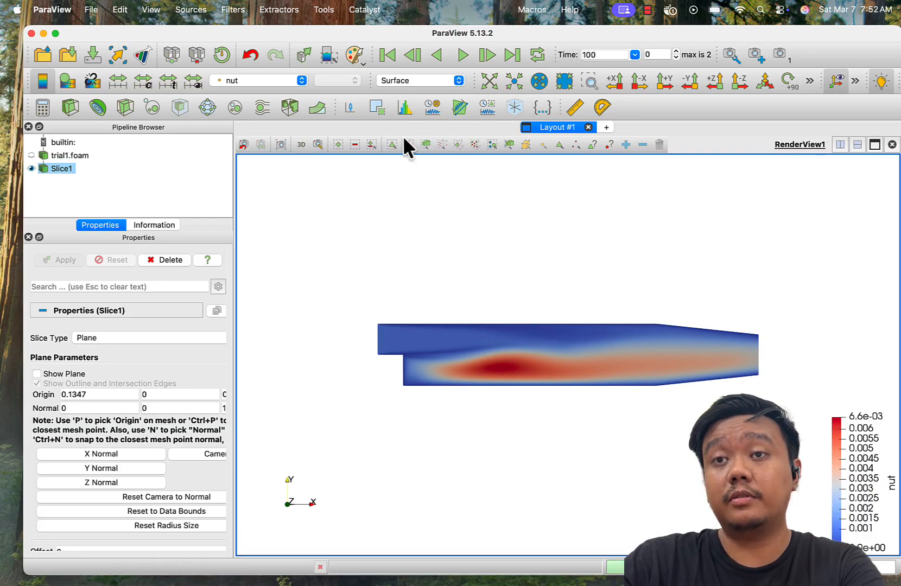
# - Colour the slice by the U point field and show it as Surface With Edges
pyautogui.click(275, 80)
pyautogui.click(242, 39)
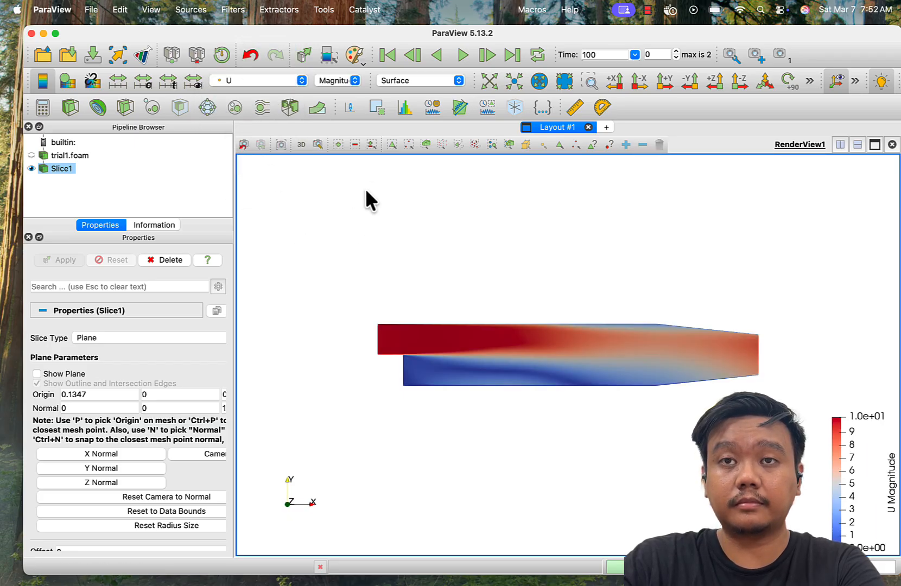
pyautogui.click(419, 80)
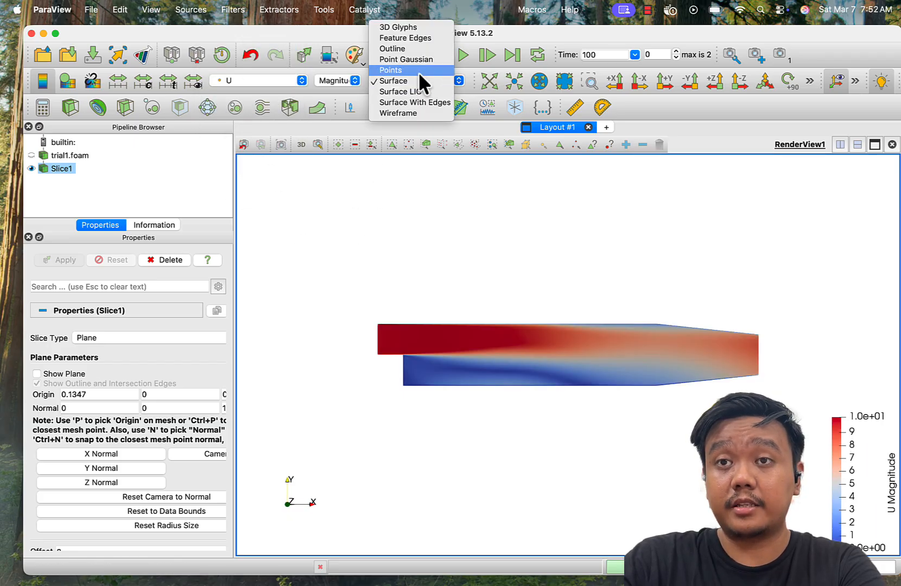
pyautogui.click(425, 102)
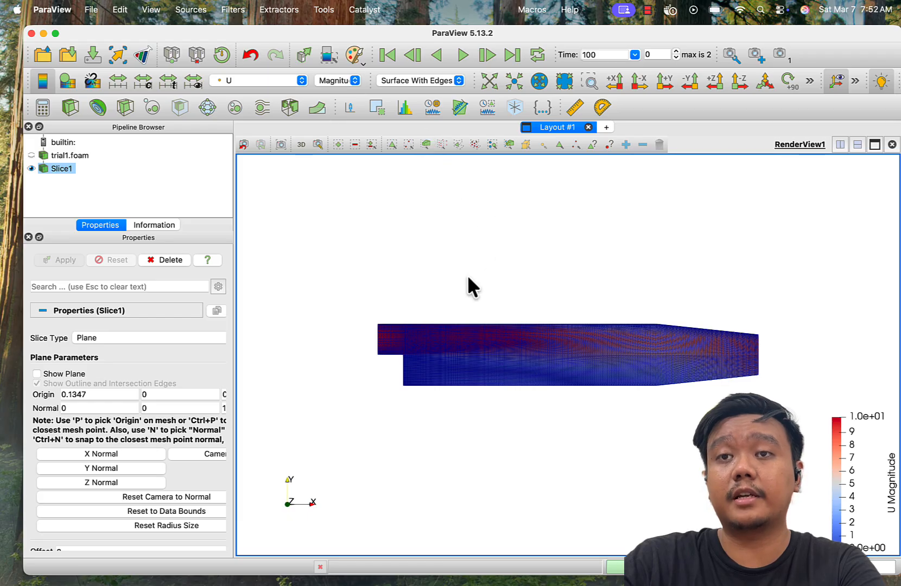
# - Turn off triangulation of the slice, apply the change and inspect the mesh cells near the step corner
pyautogui.click(591, 80)
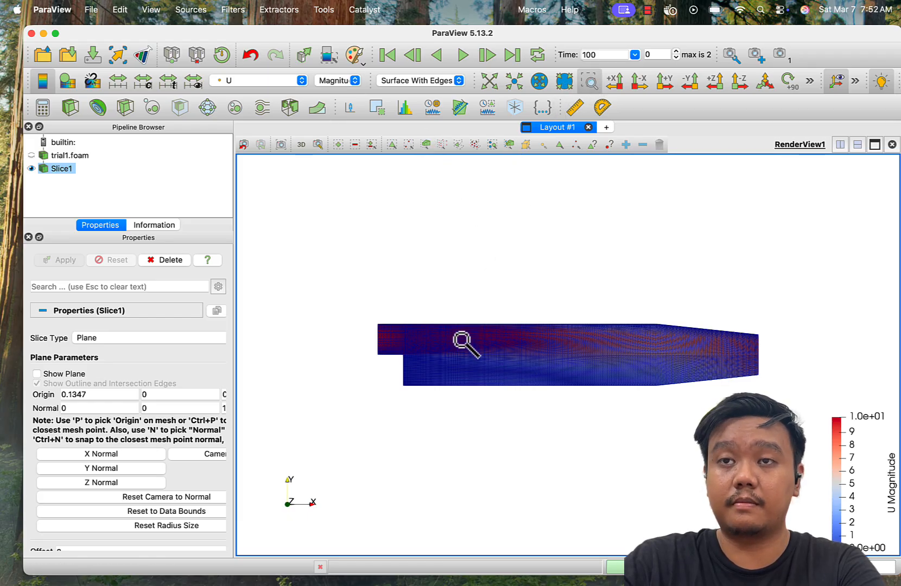
pyautogui.moveTo(387, 325); pyautogui.dragTo(428, 374)
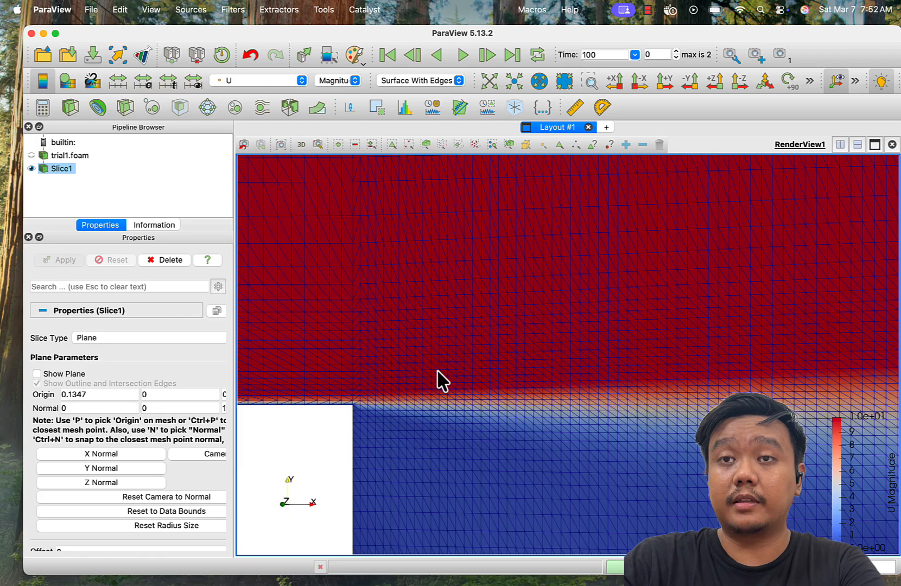
pyautogui.scroll(3, 442, 381)
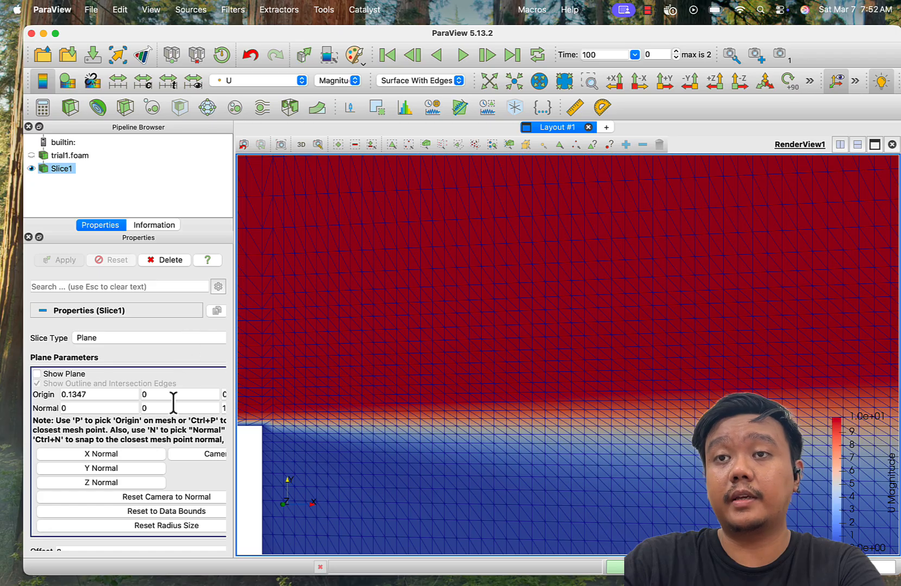
pyautogui.scroll(-8, 174, 402)
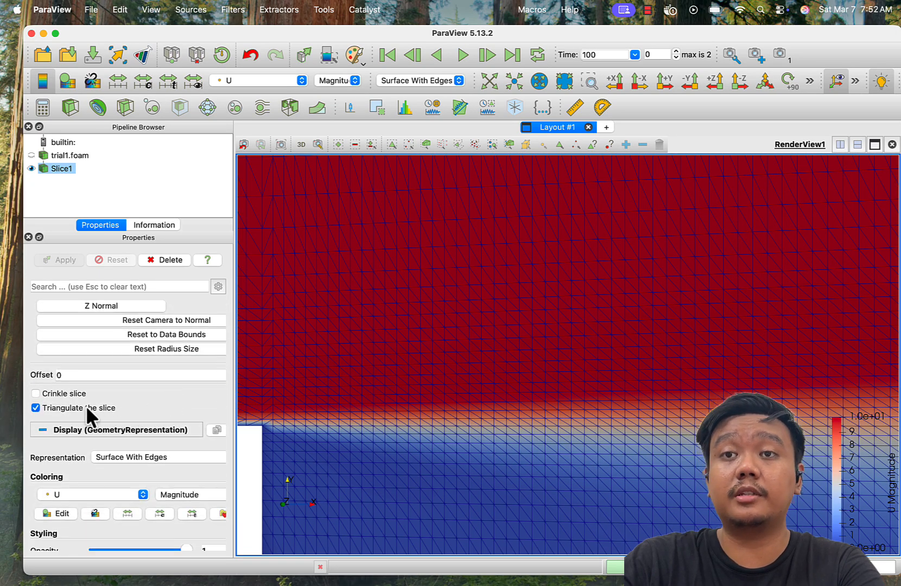
pyautogui.click(86, 407)
pyautogui.click(57, 260)
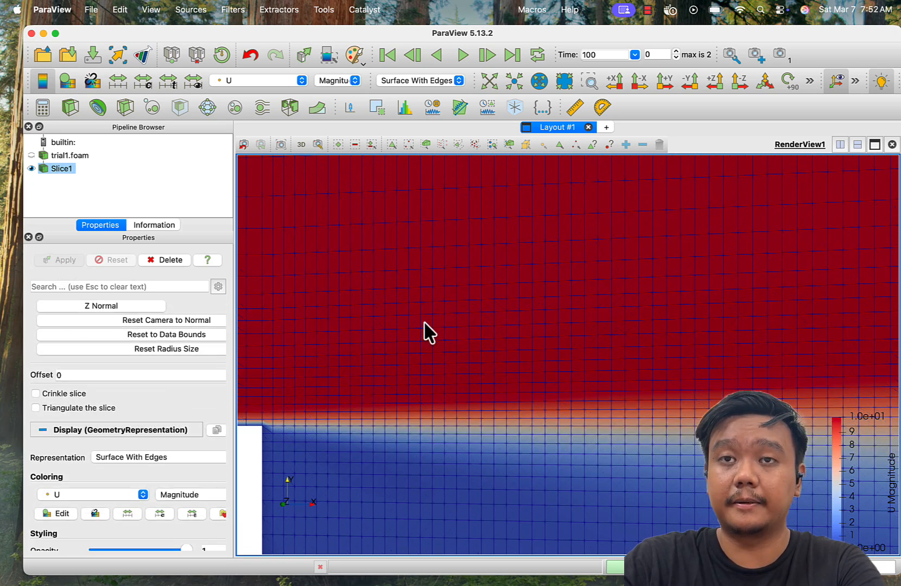
pyautogui.scroll(4, 332, 386)
pyautogui.scroll(-3, 331, 386)
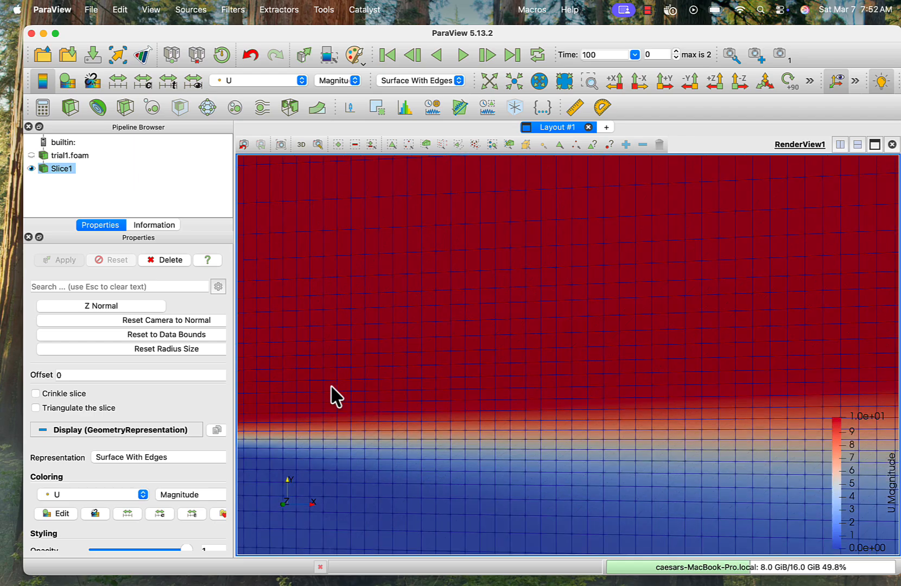
pyautogui.scroll(-4, 331, 386)
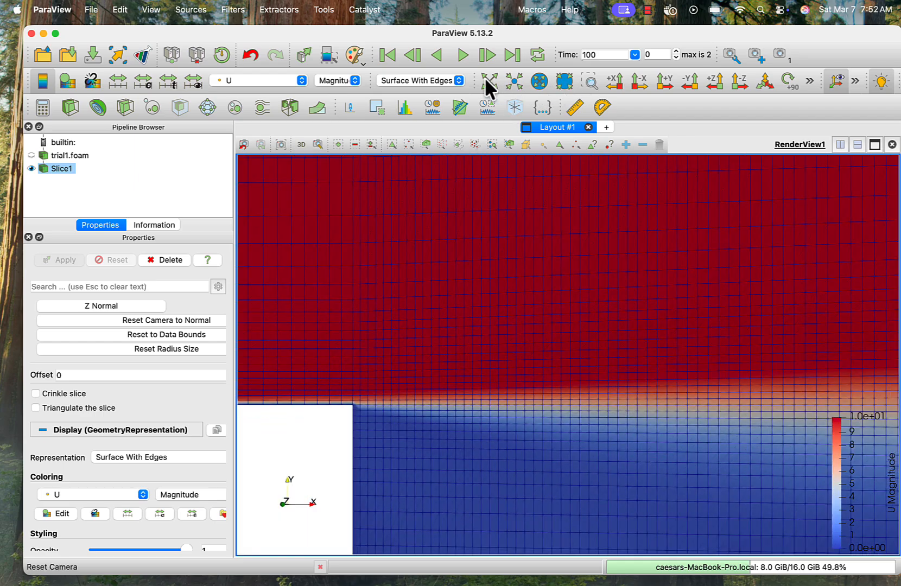
# - Fit the whole slice in the view and set its representation back to Surface
pyautogui.click(486, 81)
pyautogui.click(429, 81)
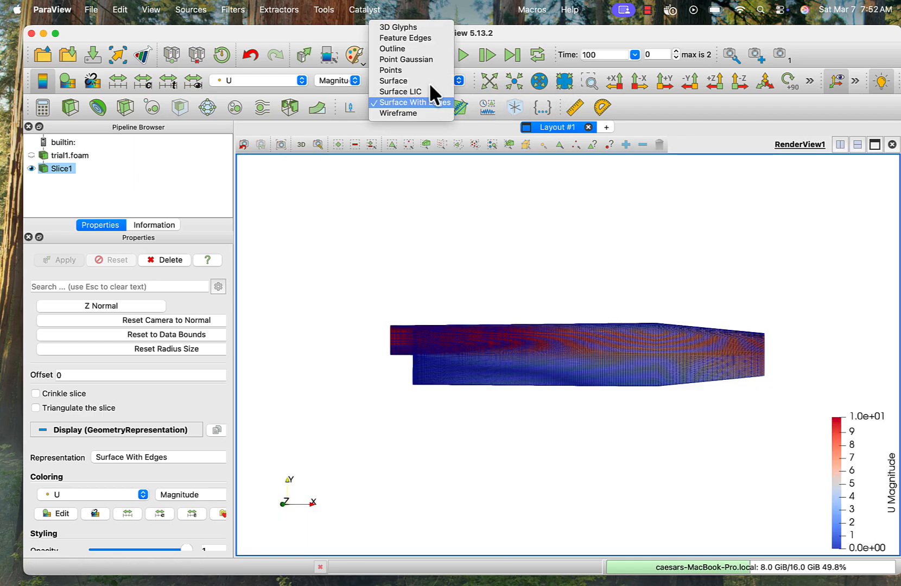
pyautogui.click(410, 81)
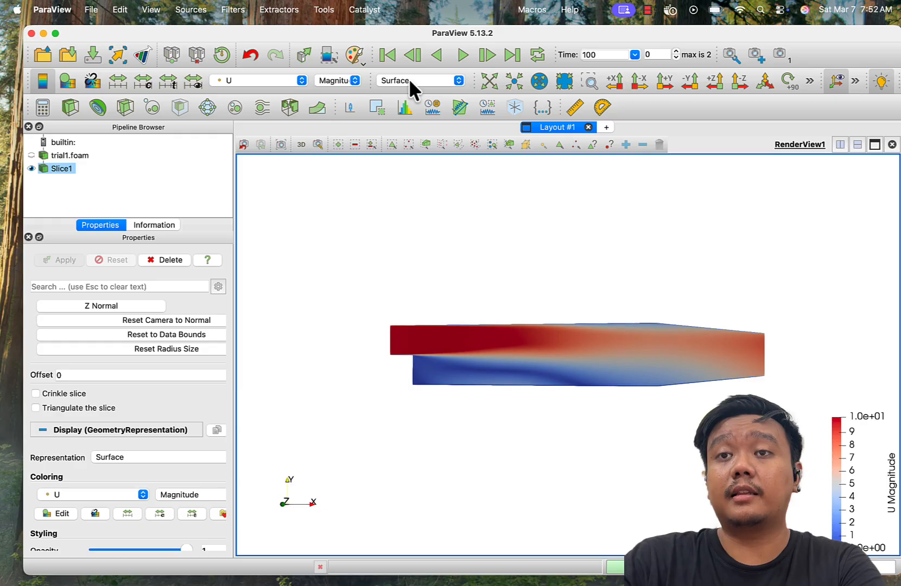
# - Open the color map editor for the slice's U coloring and apply the Fast preset
pyautogui.click(66, 80)
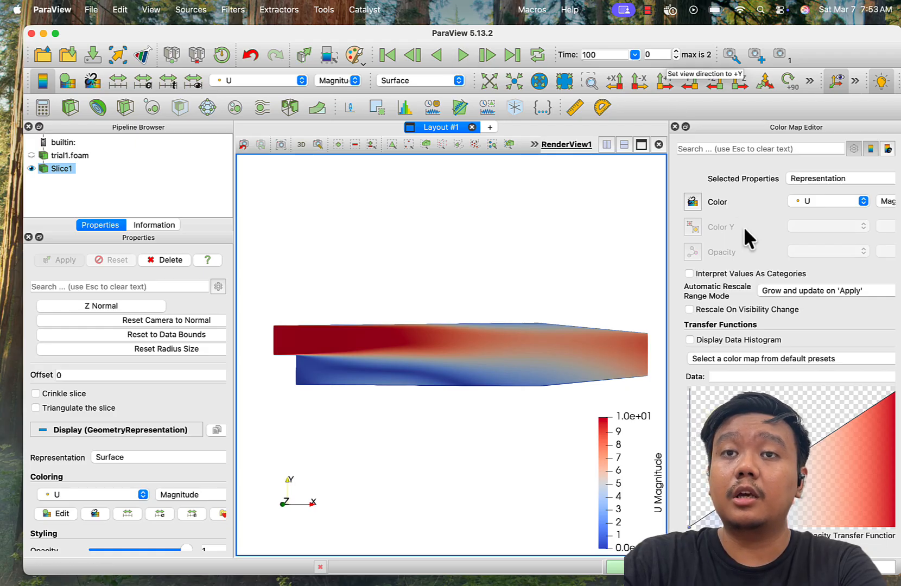
pyautogui.scroll(-5, 749, 286)
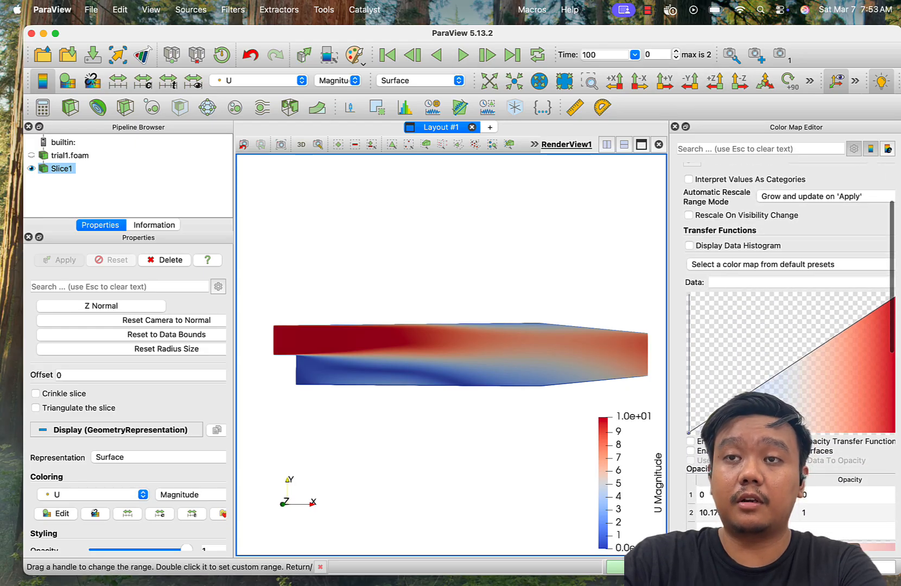
pyautogui.hscroll(3, 787, 352)
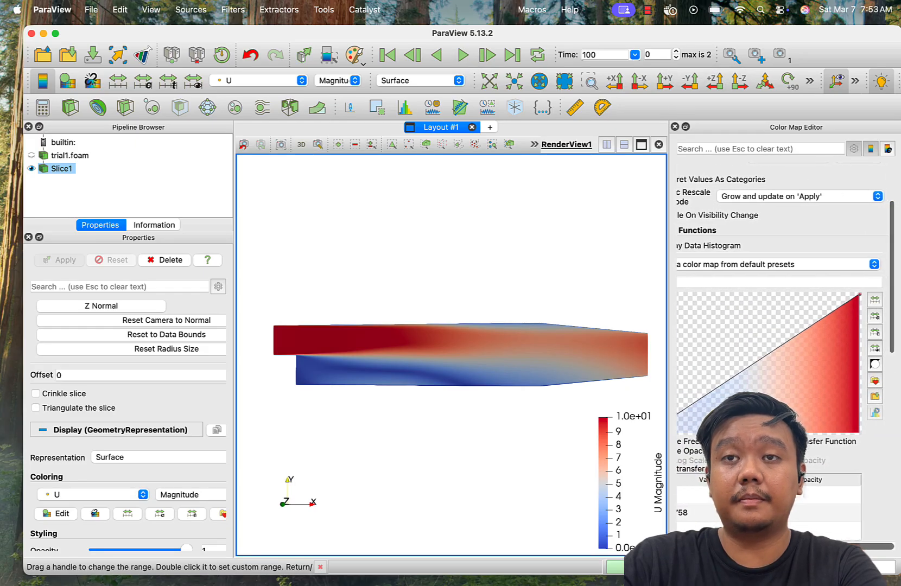
pyautogui.click(871, 381)
pyautogui.click(242, 191)
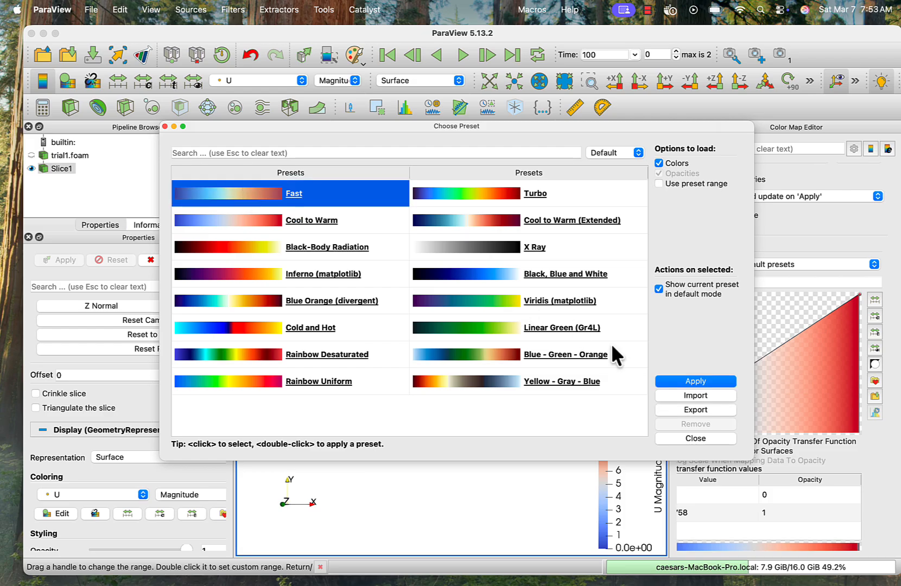
pyautogui.click(674, 378)
# - Try the Cool to Warm and Black-Body Radiation presets on the U color map and close the preset chooser
pyautogui.moveTo(408, 125); pyautogui.dragTo(697, 143)
pyautogui.click(580, 228)
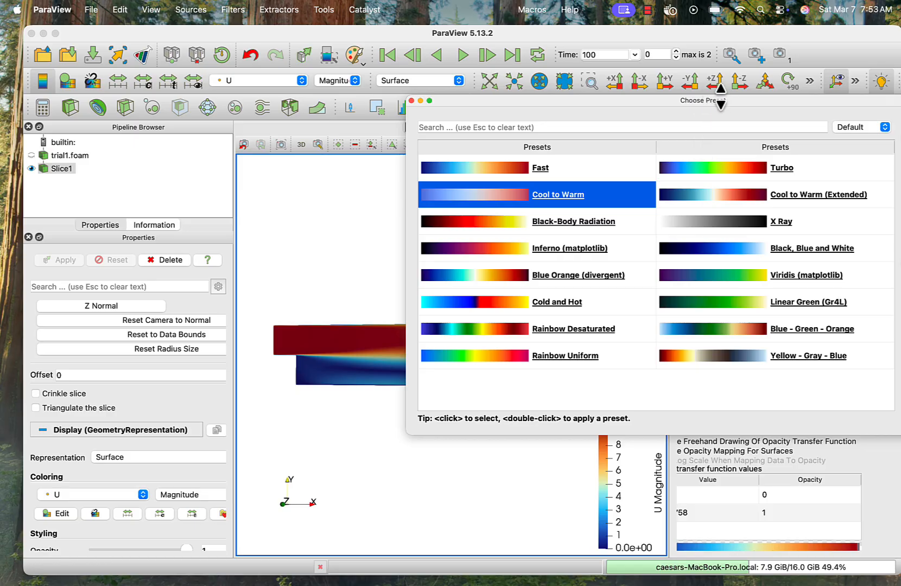
pyautogui.moveTo(717, 96); pyautogui.dragTo(632, 91)
pyautogui.click(852, 350)
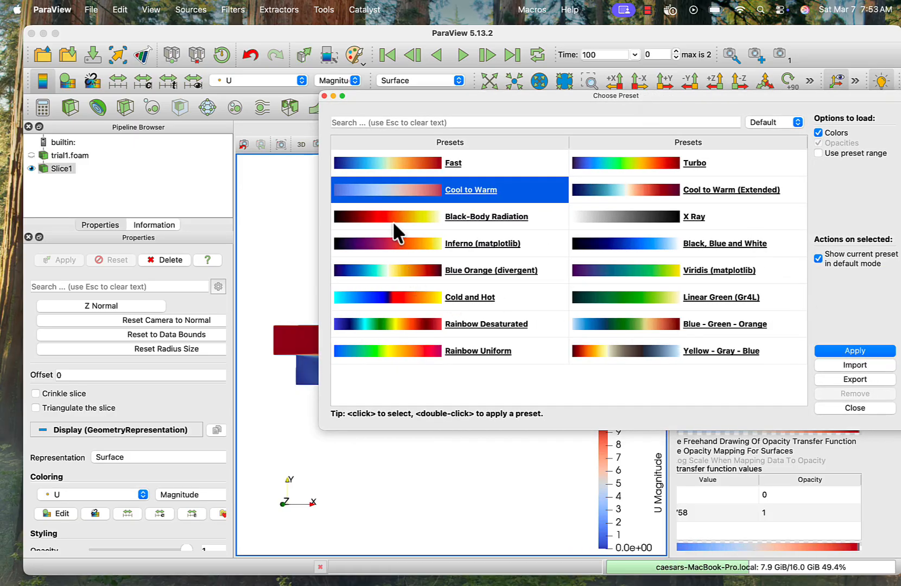
pyautogui.click(392, 219)
pyautogui.click(851, 350)
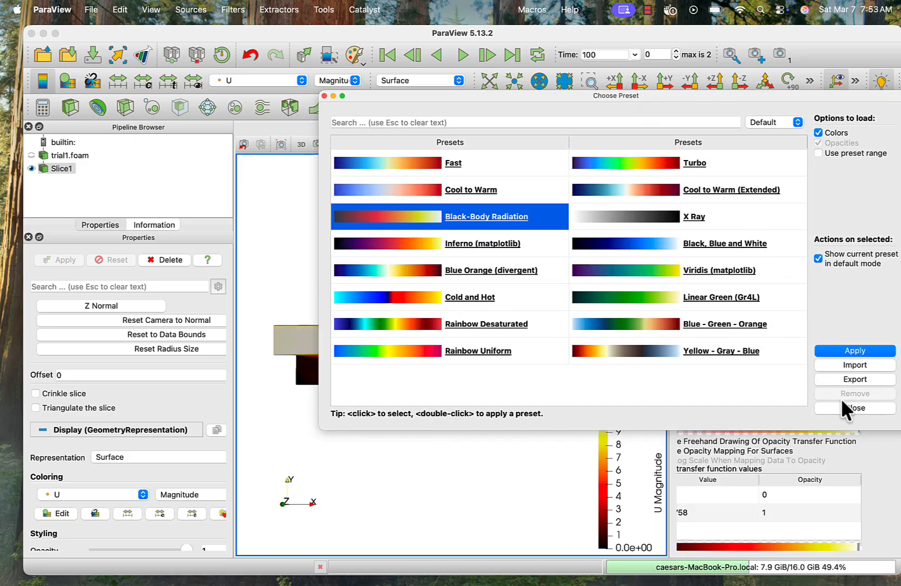
pyautogui.click(840, 406)
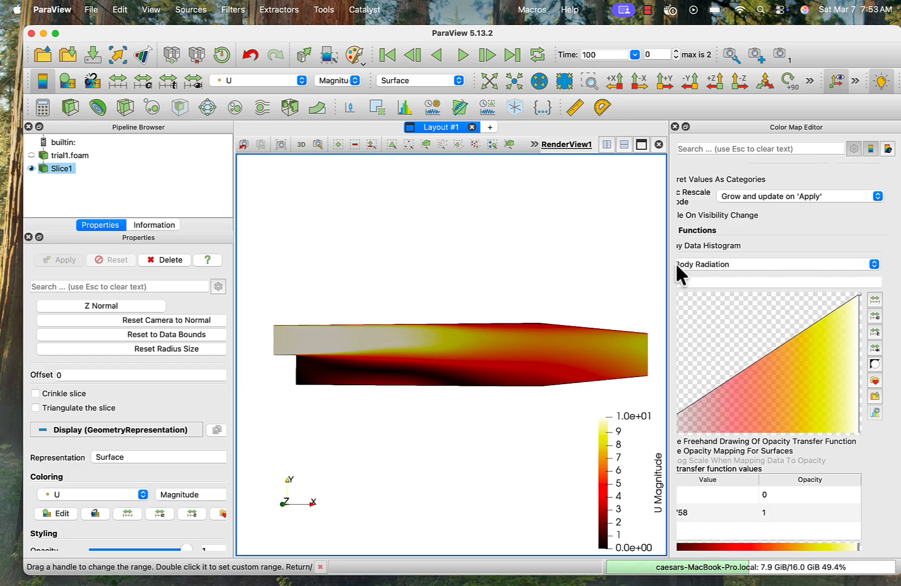
# - Apply the Turbo preset to the U color map and close the color map editor
pyautogui.click(875, 382)
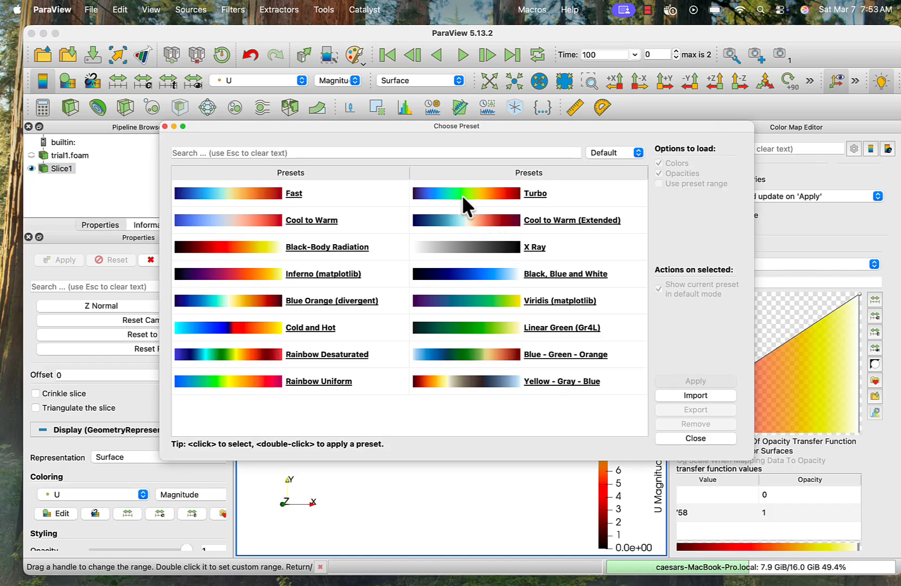
pyautogui.click(443, 194)
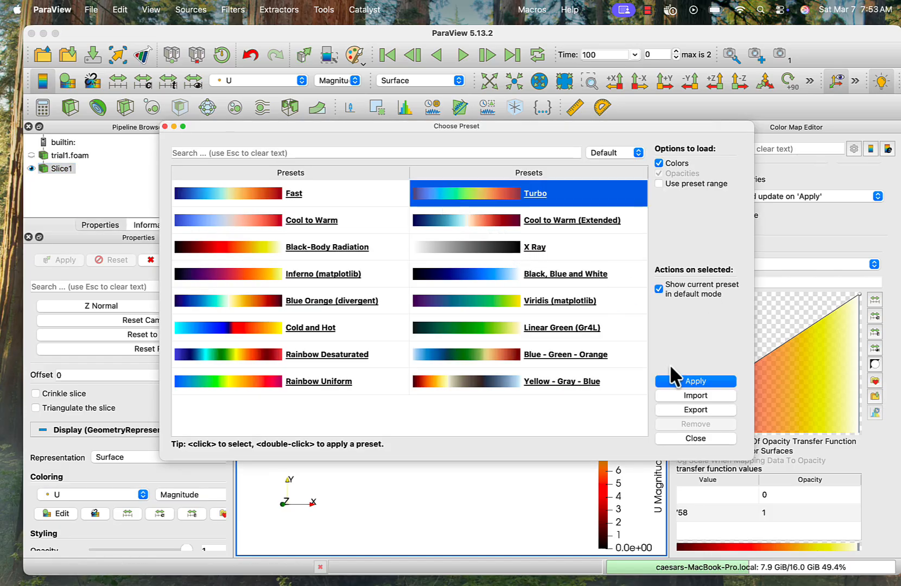
pyautogui.click(698, 380)
pyautogui.click(696, 436)
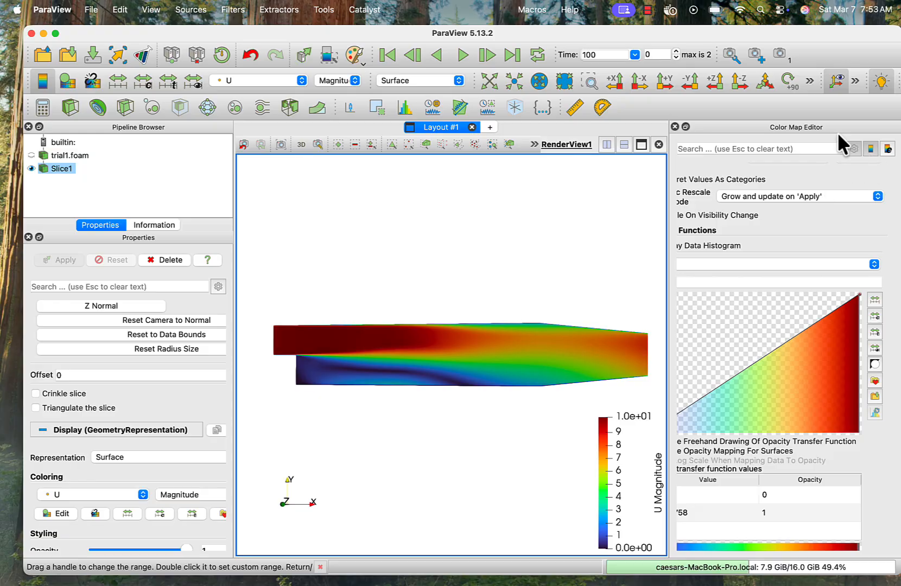
pyautogui.click(674, 126)
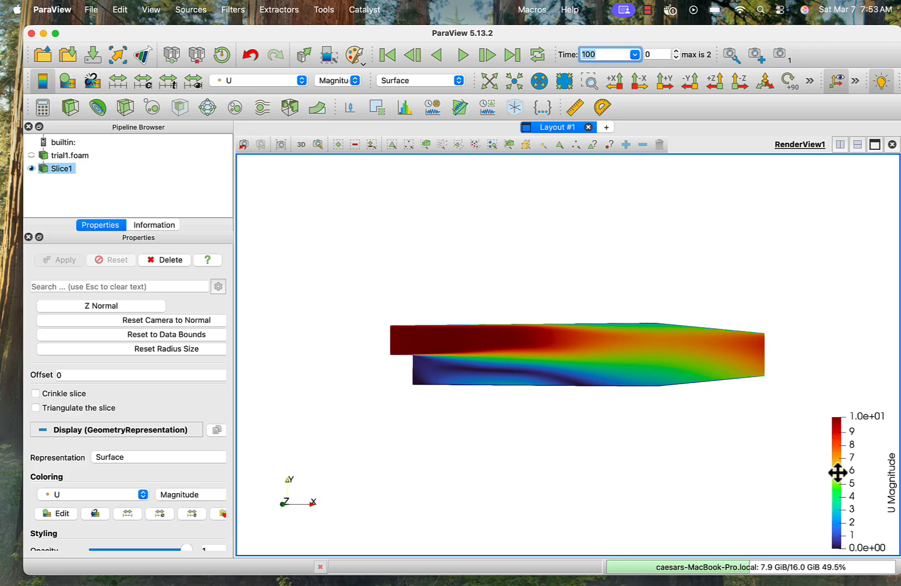
# - Move the U Magnitude color legend beside the inlet end of the slice, oriented vertically
pyautogui.moveTo(838, 472); pyautogui.dragTo(296, 345)
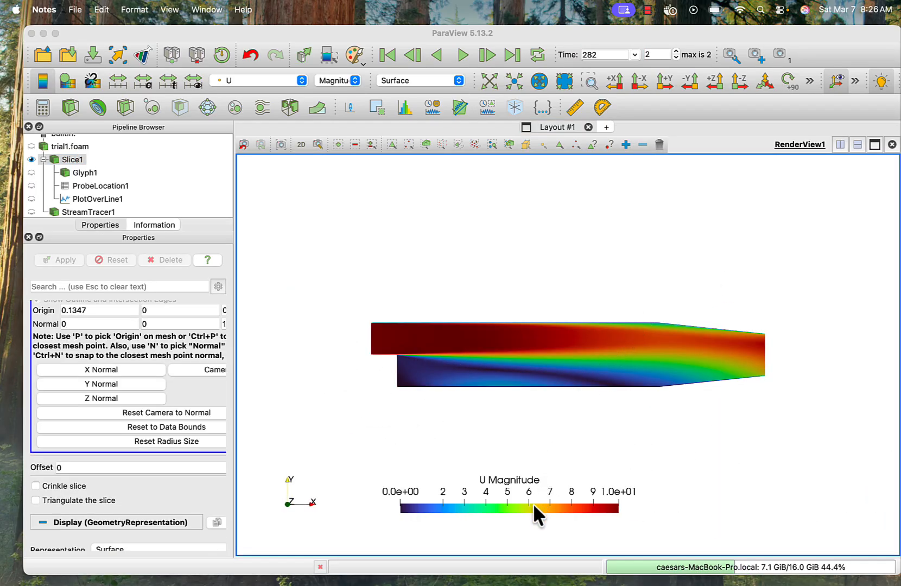
pyautogui.click(352, 258)
pyautogui.moveTo(474, 484); pyautogui.dragTo(298, 373)
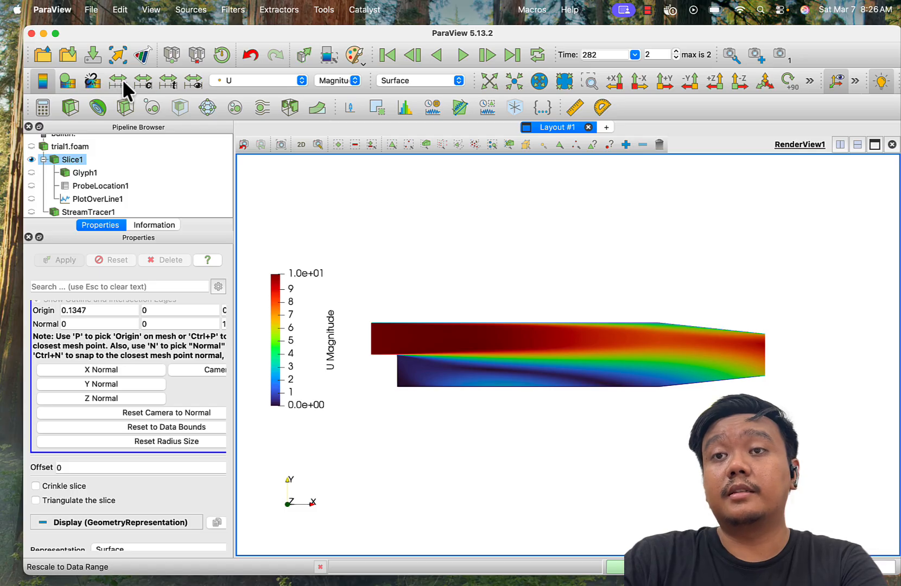
# - Set a custom U color map range of 1 to 8
pyautogui.click(148, 81)
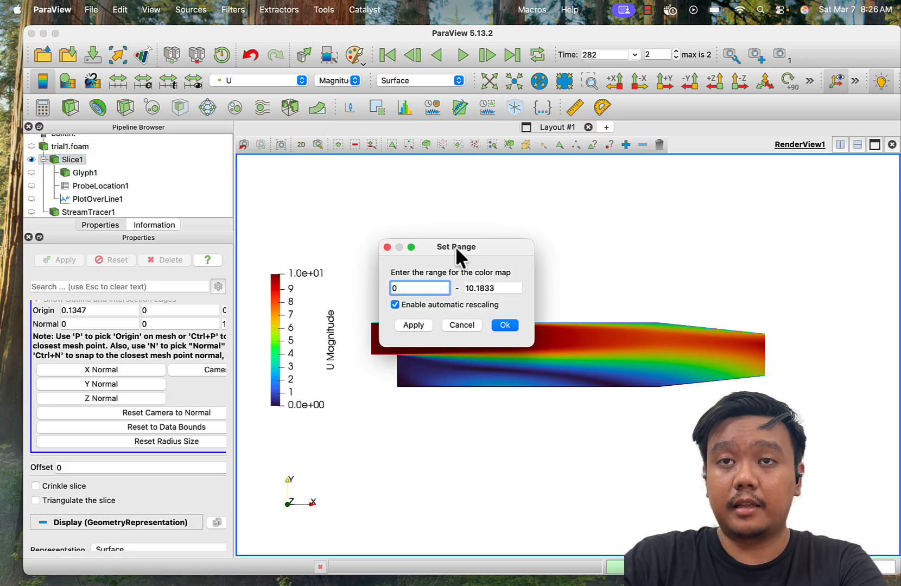
pyautogui.press('BackSpace')
pyautogui.write('1')
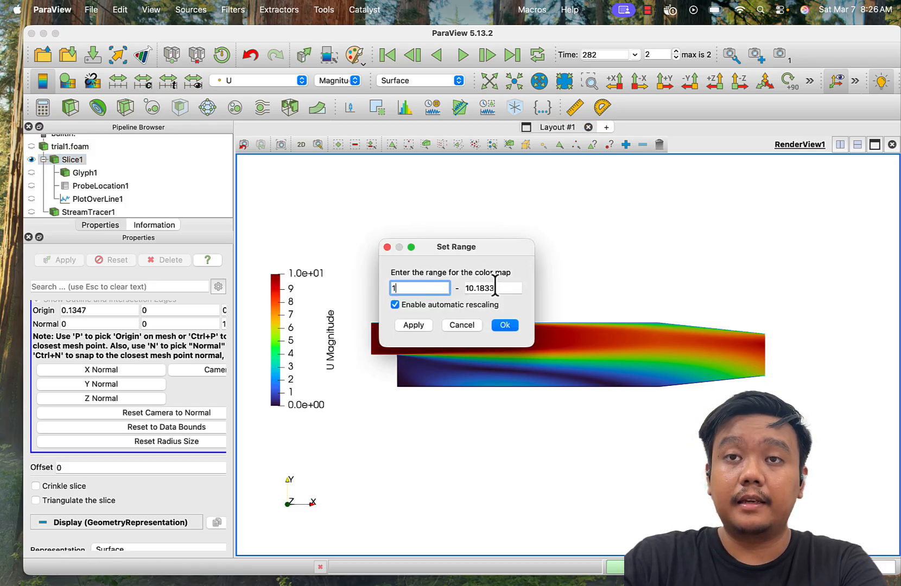
pyautogui.press('Tab')
pyautogui.write('8')
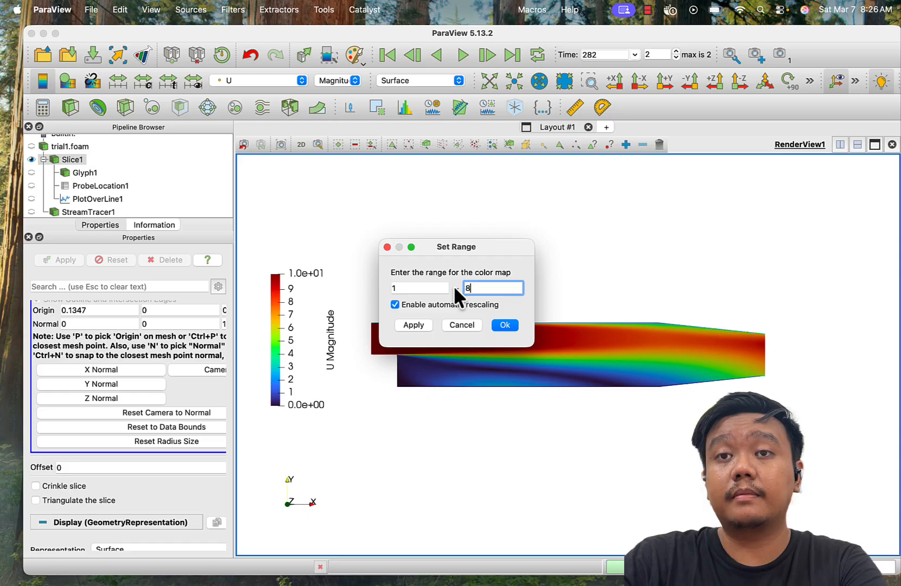
pyautogui.click(503, 324)
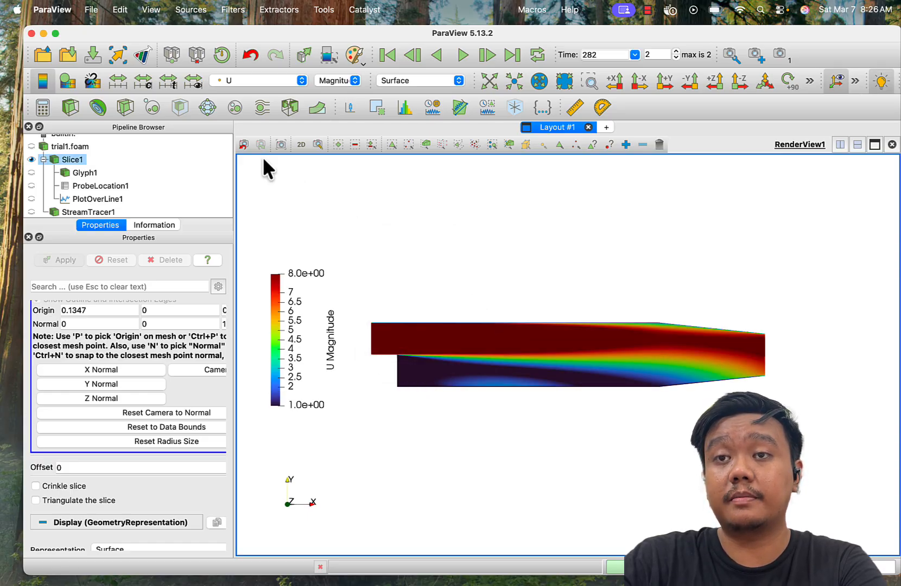
# - Set the U color map range to -10 to 10 and apply it
pyautogui.click(144, 80)
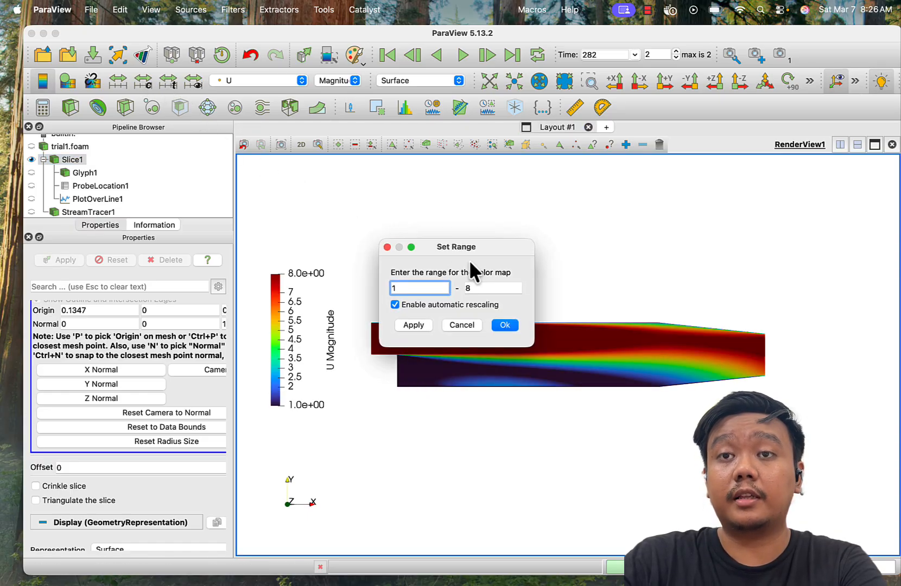
pyautogui.write('-10')
pyautogui.press('Tab')
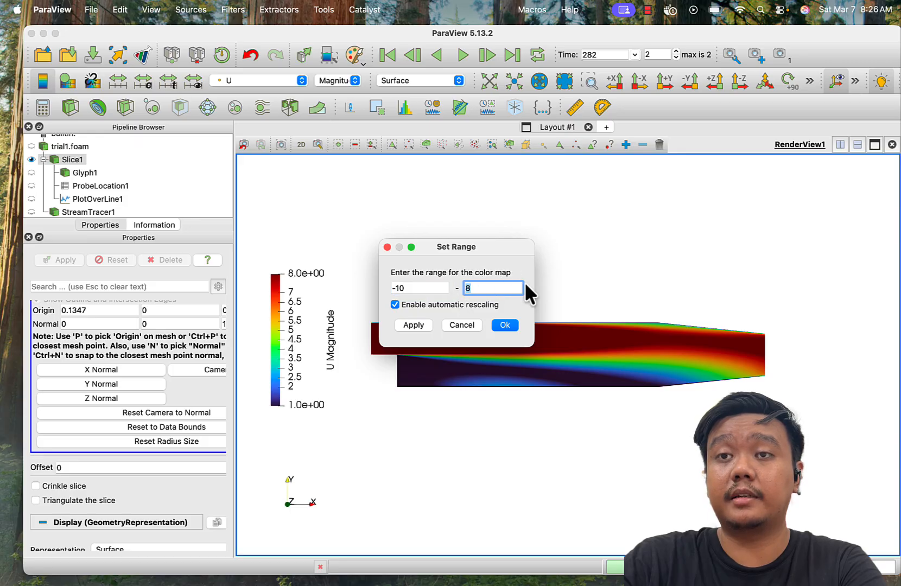
pyautogui.write('10')
pyautogui.click(415, 324)
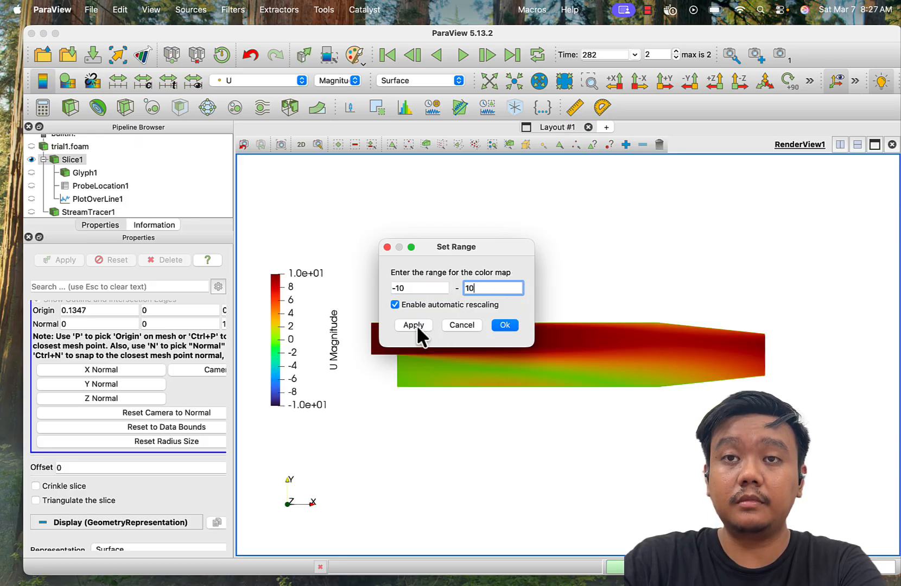
# - Set the U color map range to 7 to 8, then rescale it to the visible data range
pyautogui.click(417, 288)
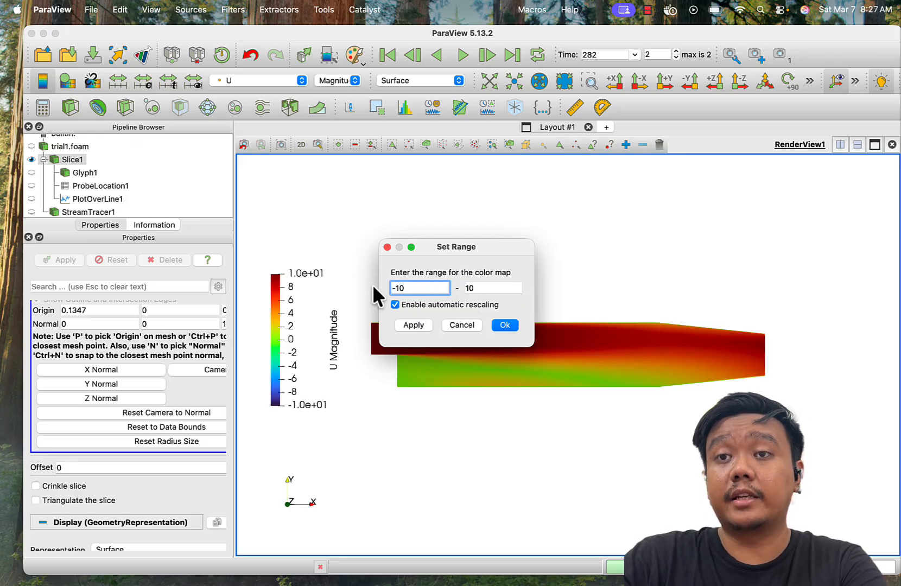
pyautogui.moveTo(407, 287); pyautogui.dragTo(370, 287)
pyautogui.write('7')
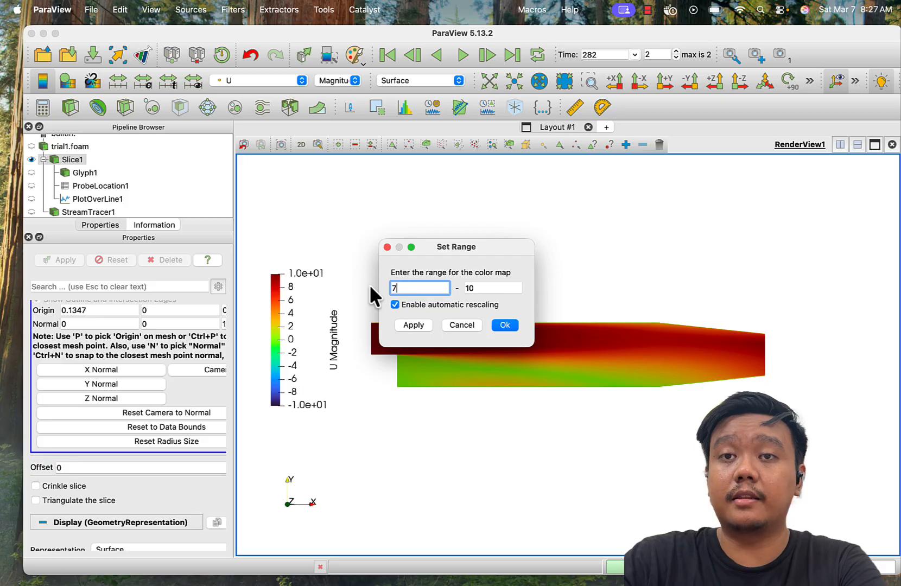
pyautogui.press('Tab')
pyautogui.write('8')
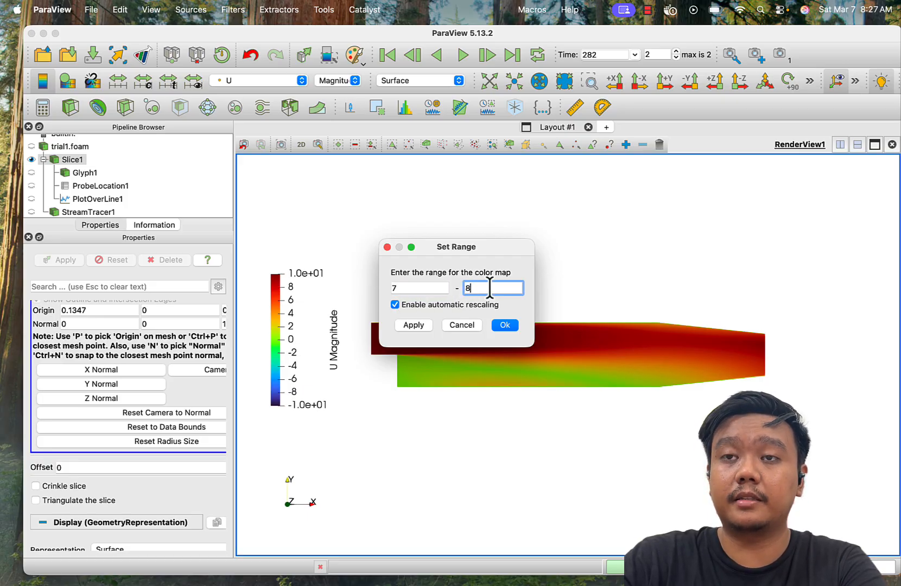
pyautogui.click(504, 324)
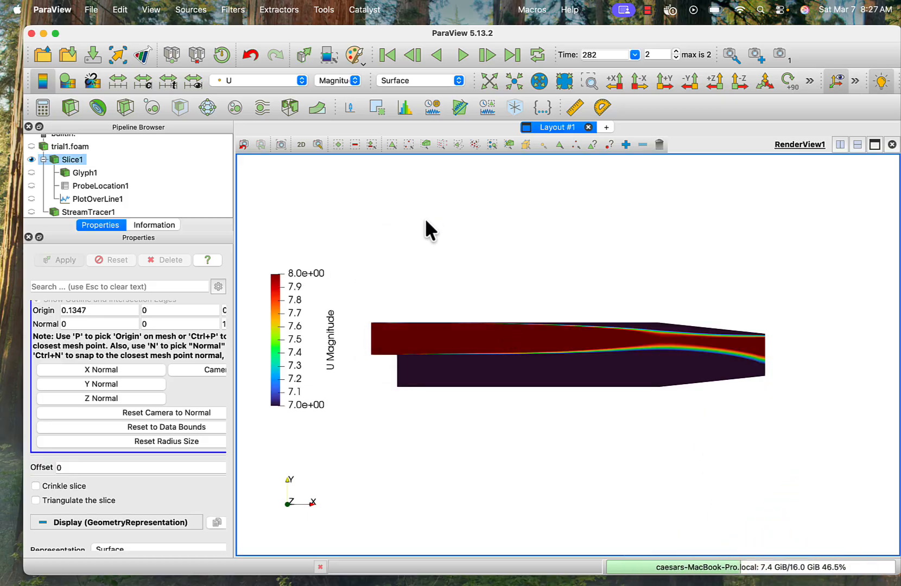
pyautogui.click(191, 80)
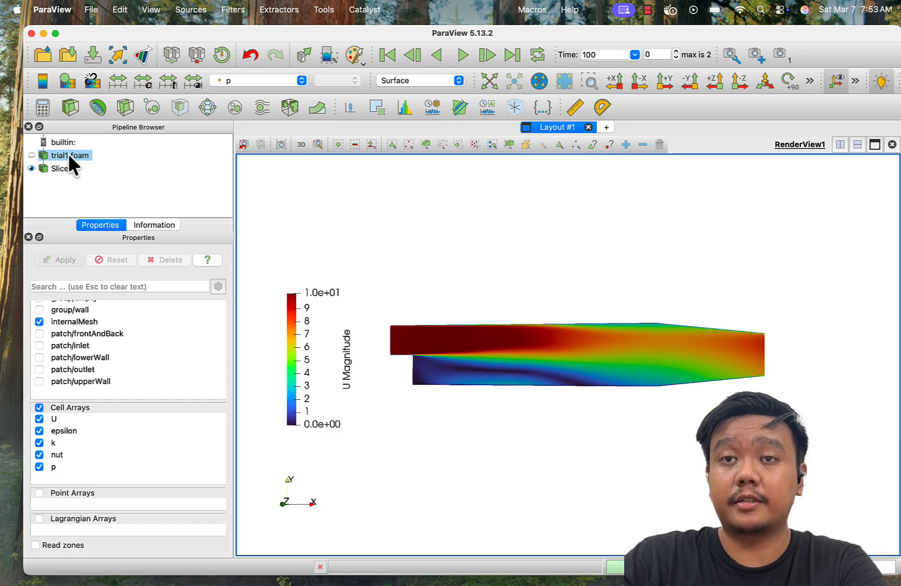
# - Create a Stream Tracer on trial1.foam with its default line seed and hide the slice
pyautogui.click(263, 106)
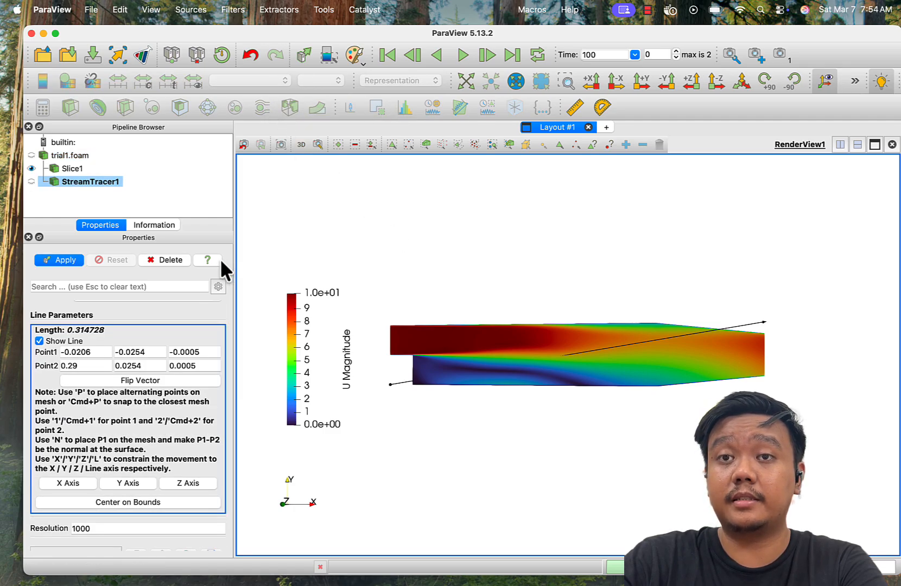
pyautogui.click(60, 260)
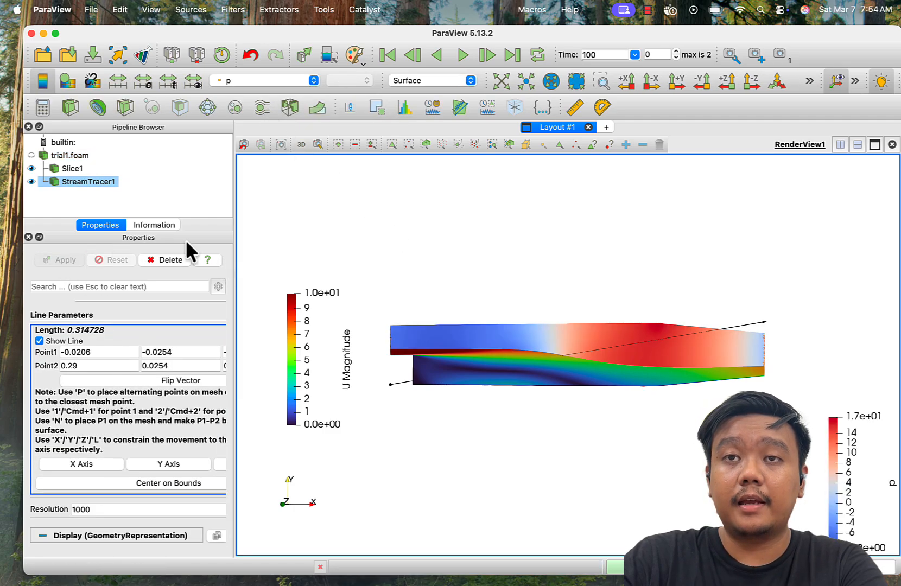
pyautogui.click(31, 168)
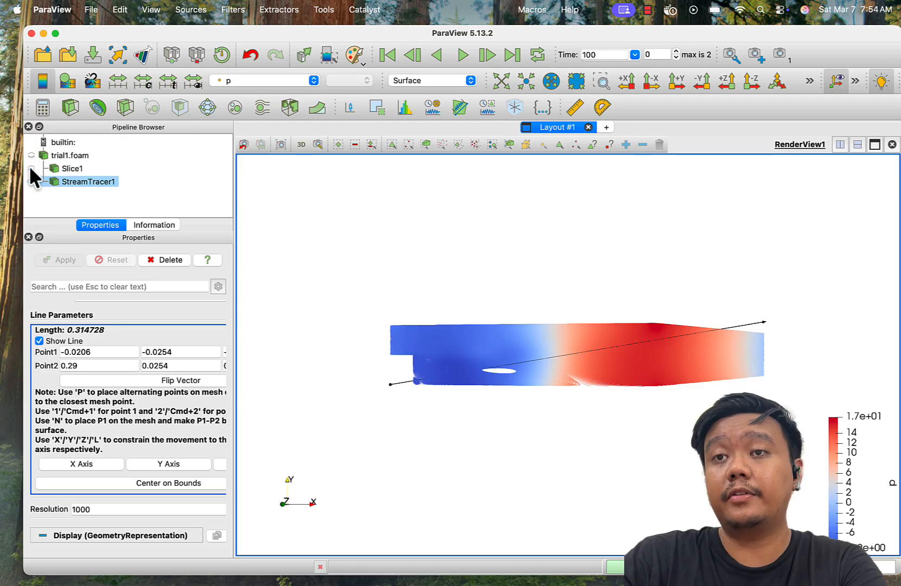
# - Color the streamlines by the U field's magnitude
pyautogui.moveTo(429, 283); pyautogui.dragTo(484, 288)
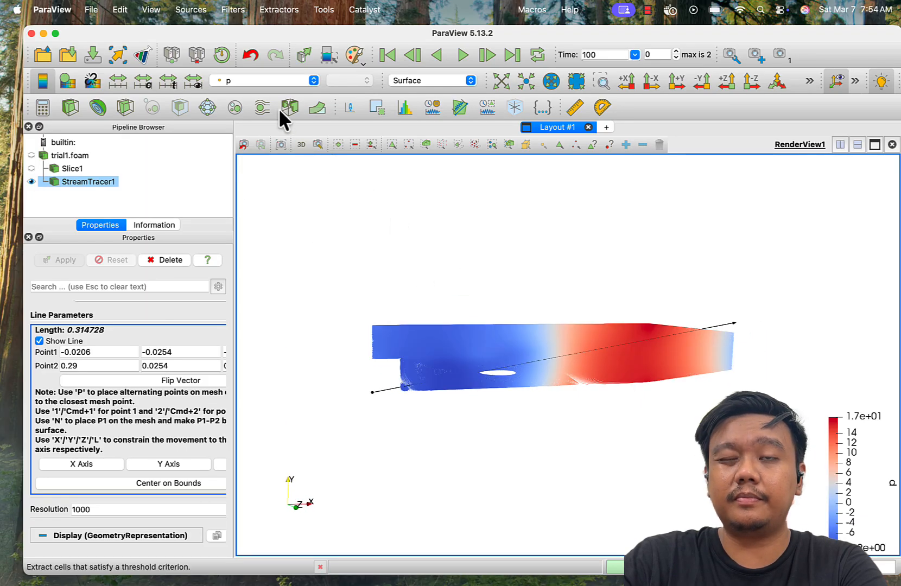
pyautogui.click(267, 82)
pyautogui.click(268, 86)
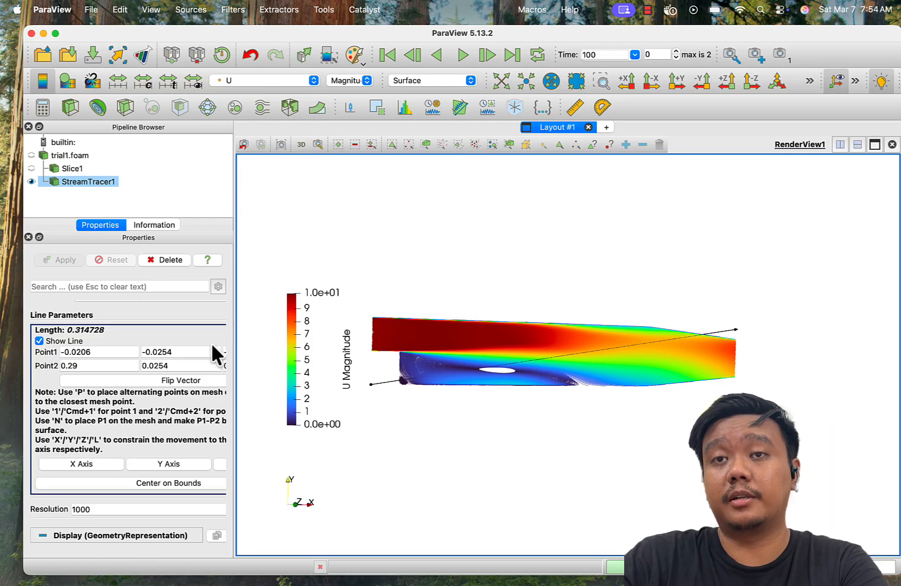
# - Set the stream tracer's line resolution to 100, apply it and inspect the streamlines
pyautogui.scroll(-5, 212, 346)
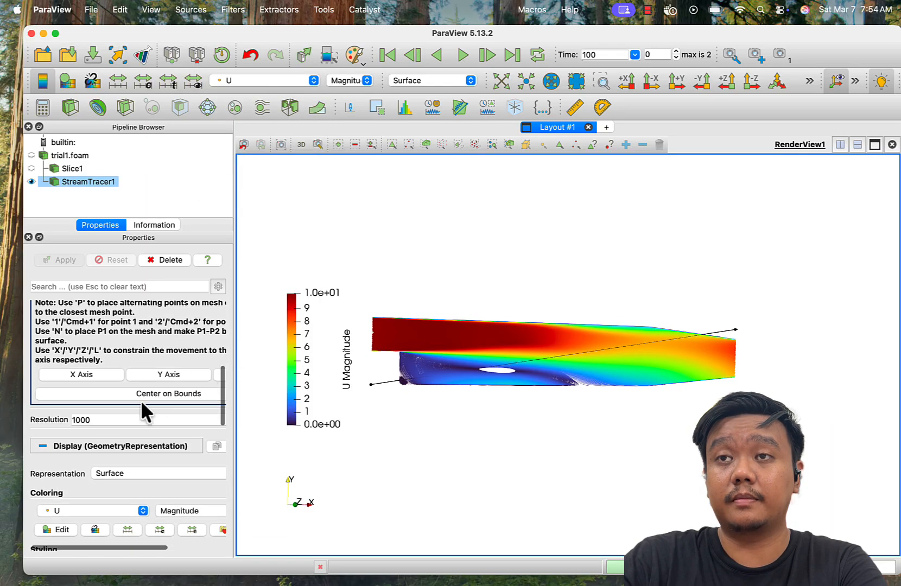
pyautogui.doubleClick(112, 418)
pyautogui.write('100')
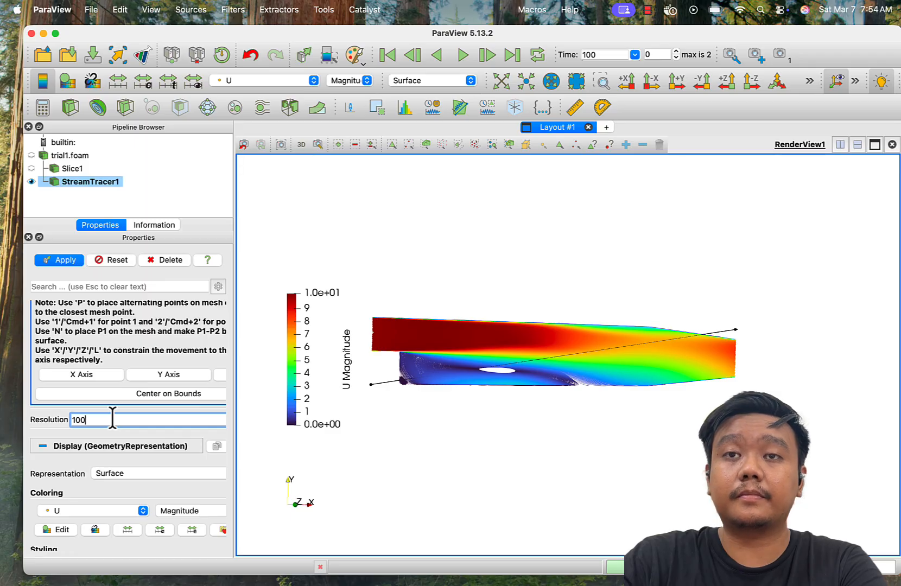
pyautogui.click(63, 258)
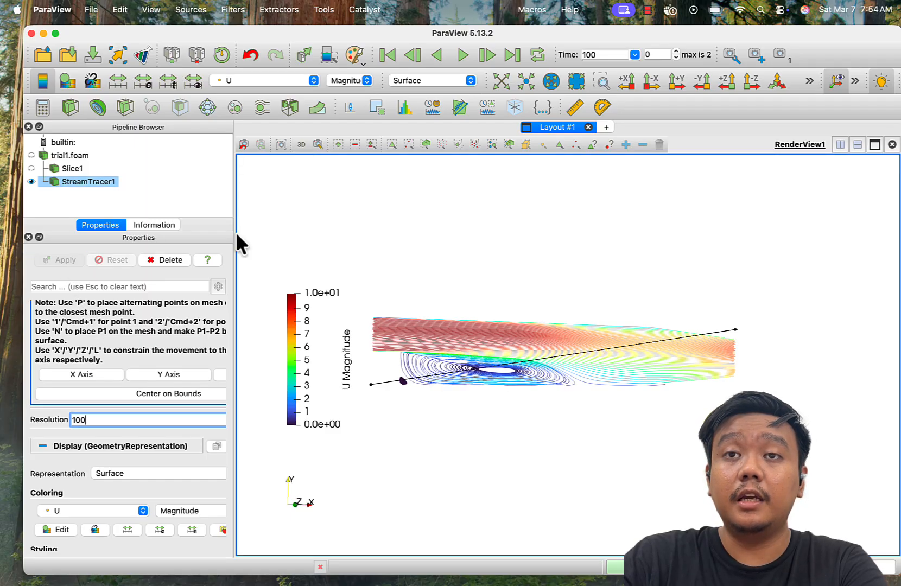
pyautogui.moveTo(456, 237); pyautogui.dragTo(457, 262)
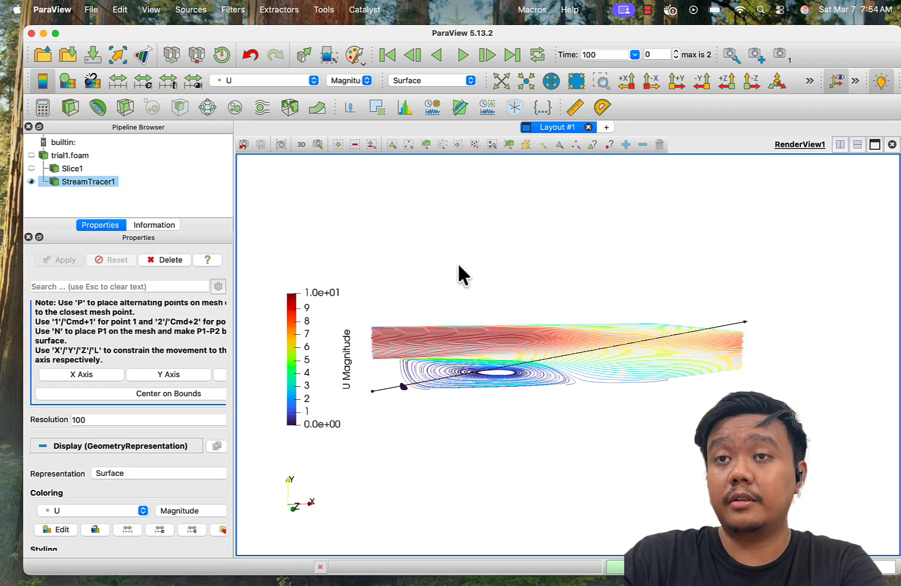
# - Hide the stream tracer's seed line and switch the streamlines' coloring to Solid Color
pyautogui.scroll(5, 149, 440)
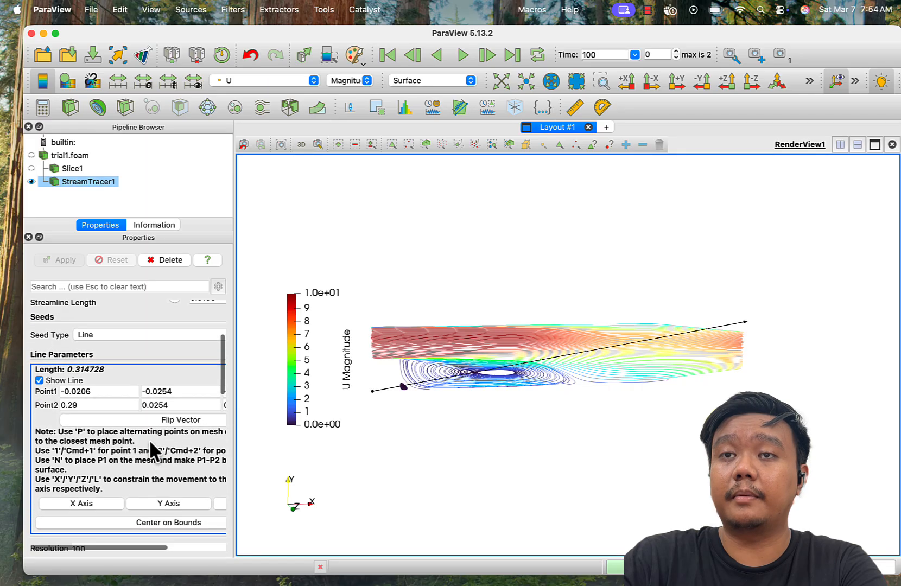
pyautogui.click(70, 382)
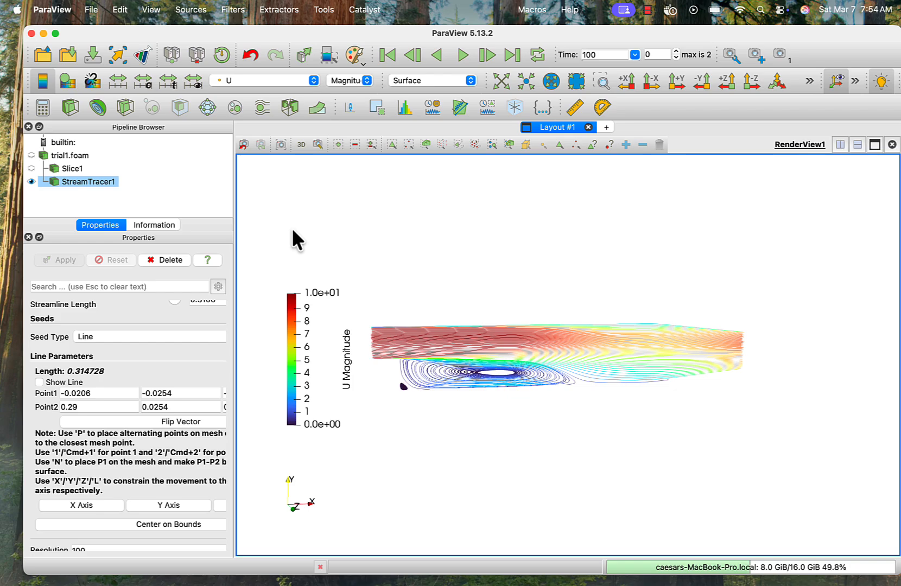
pyautogui.click(239, 81)
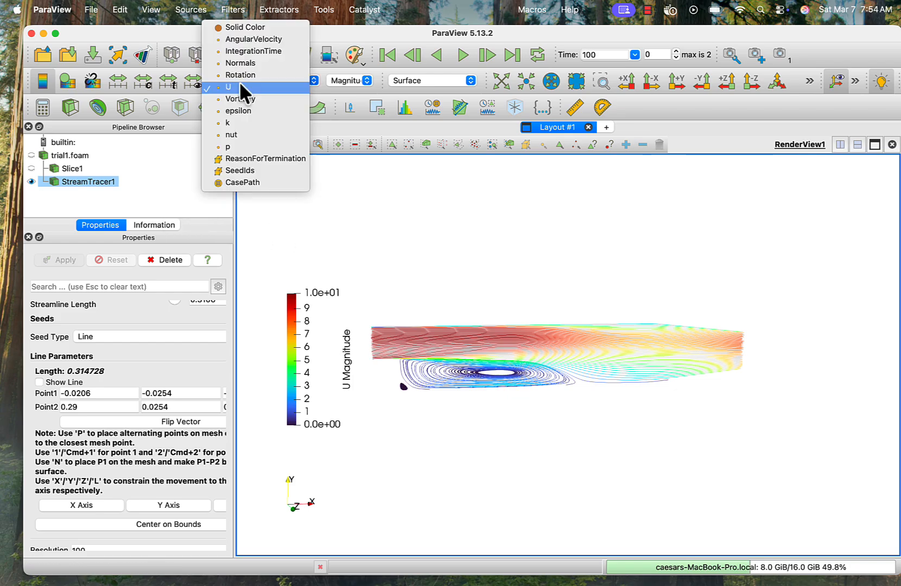
pyautogui.click(241, 25)
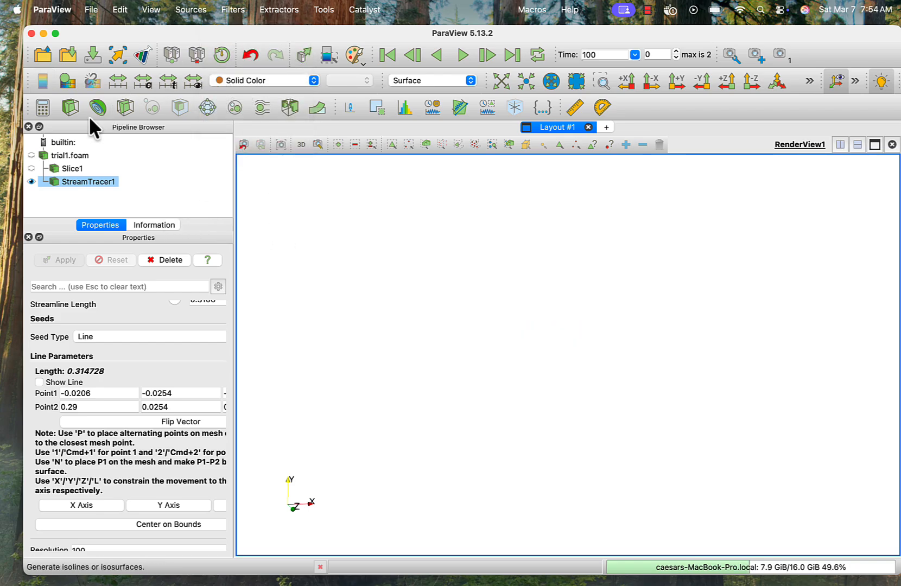
# - Show Slice1 together with the streamlines and view the region around the step up close
pyautogui.click(31, 168)
pyautogui.moveTo(473, 270)
pyautogui.mouseDown()
pyautogui.moveTo(471, 251)
pyautogui.moveTo(471, 261)
pyautogui.mouseUp()
pyautogui.click(590, 80)
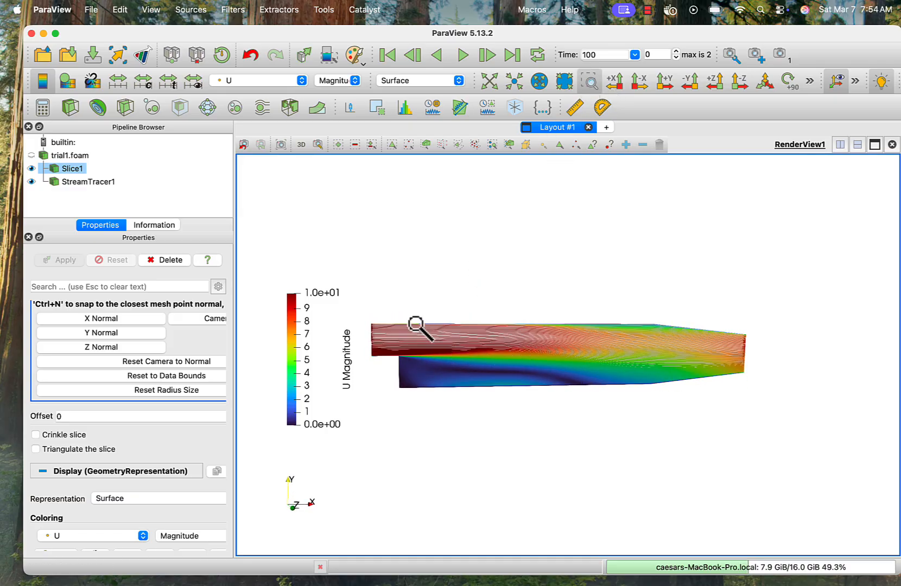
pyautogui.moveTo(422, 328); pyautogui.dragTo(478, 372)
pyautogui.scroll(-4, 540, 348)
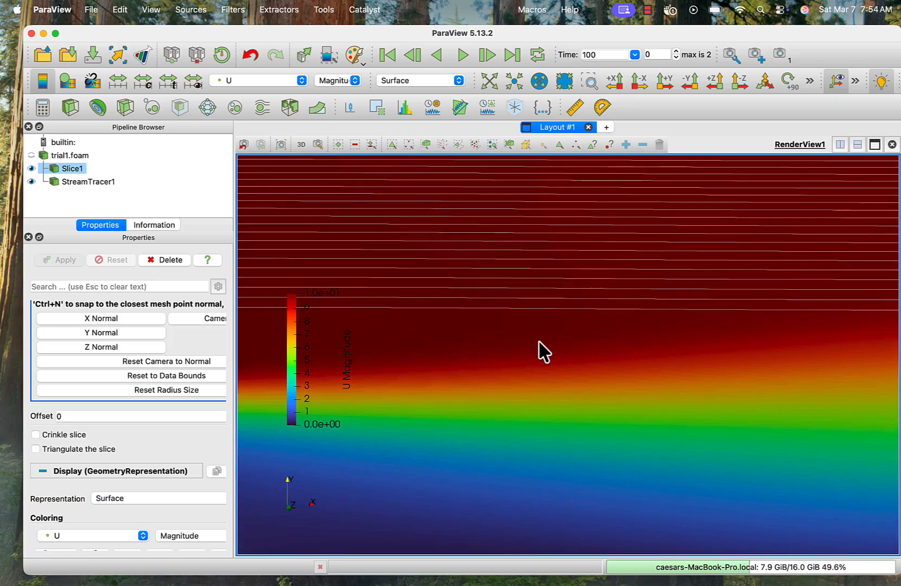
pyautogui.scroll(-3, 539, 342)
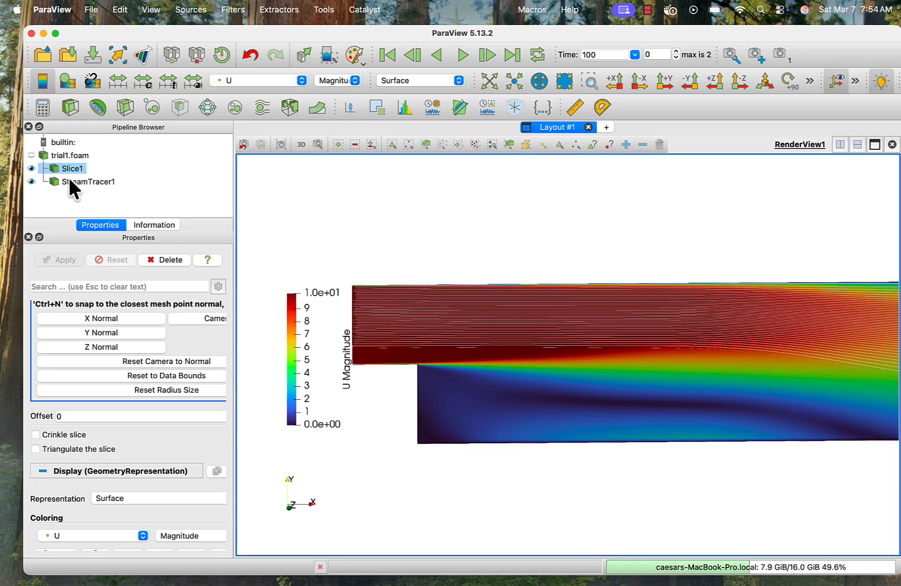
# - Lower Slice1's opacity to make the velocity slice semi-transparent behind the streamlines
pyautogui.click(73, 169)
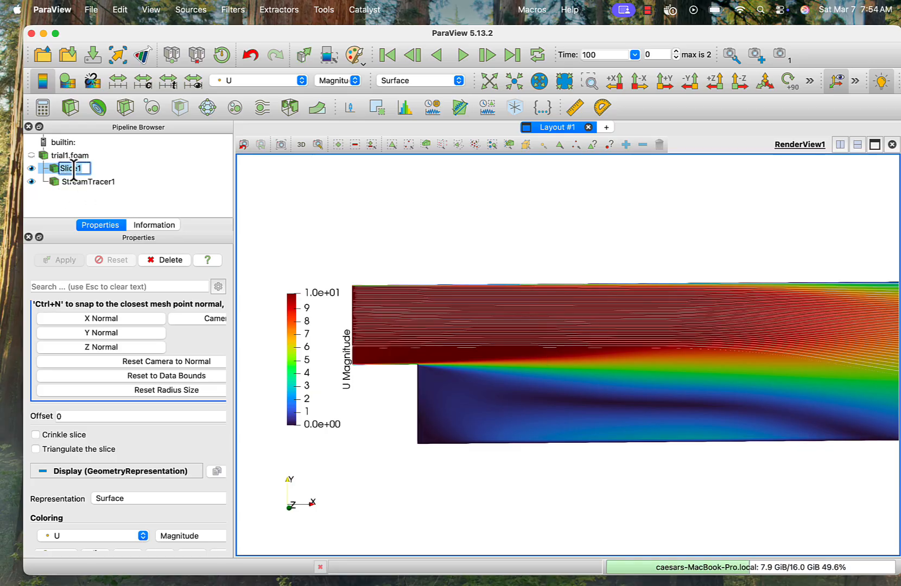
pyautogui.click(147, 184)
pyautogui.click(73, 179)
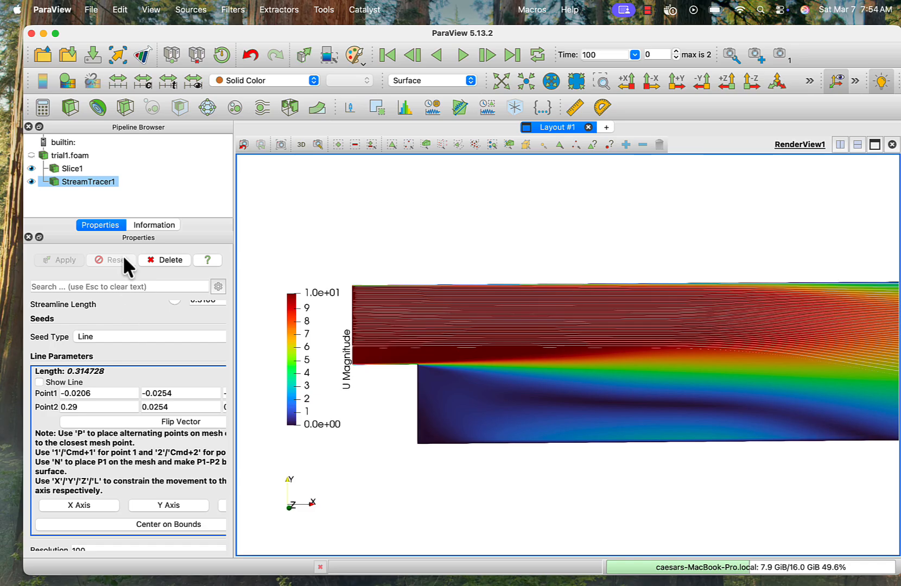
pyautogui.click(69, 170)
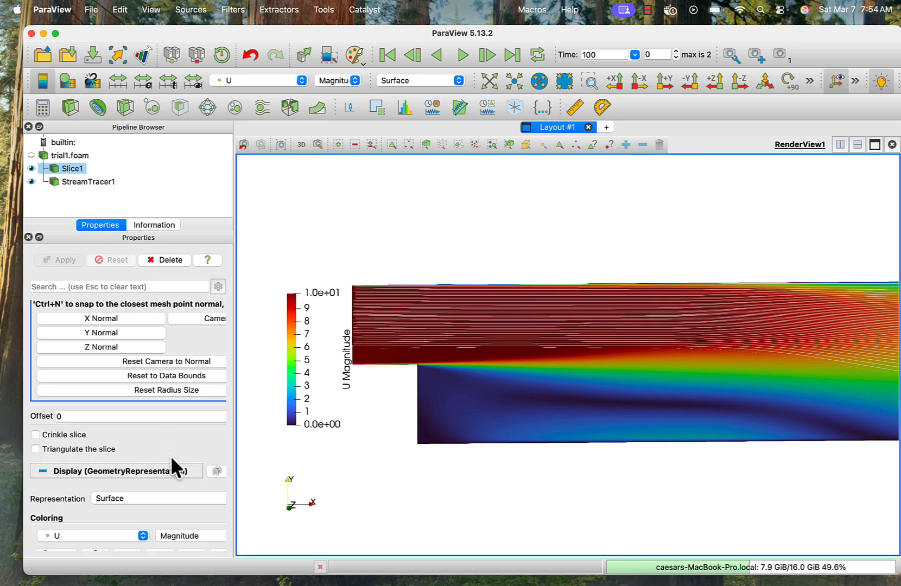
pyautogui.scroll(-3, 171, 455)
pyautogui.scroll(-1, 171, 455)
pyautogui.moveTo(182, 470); pyautogui.dragTo(129, 468)
# - Set StreamTracer1's solid color to black (#000000) and fit the whole model in the view
pyautogui.click(89, 182)
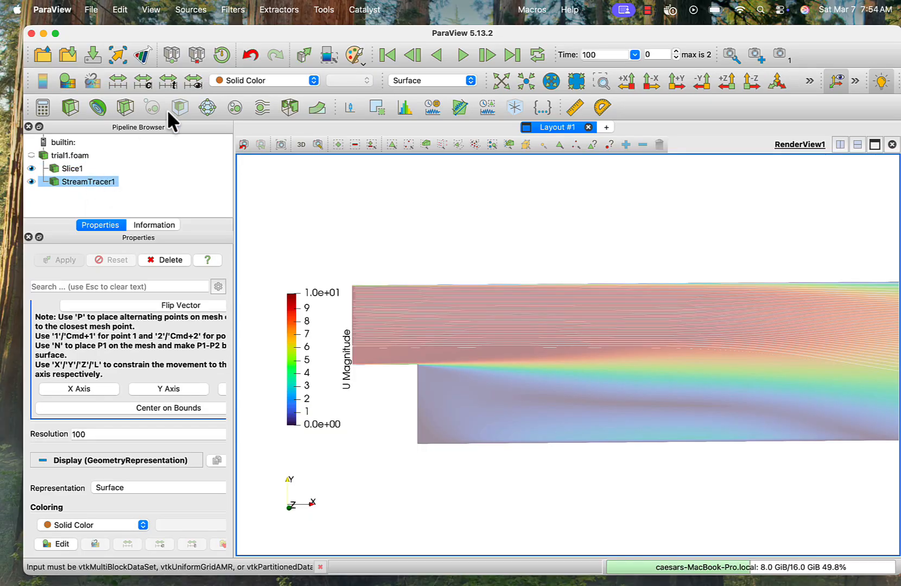
pyautogui.click(68, 81)
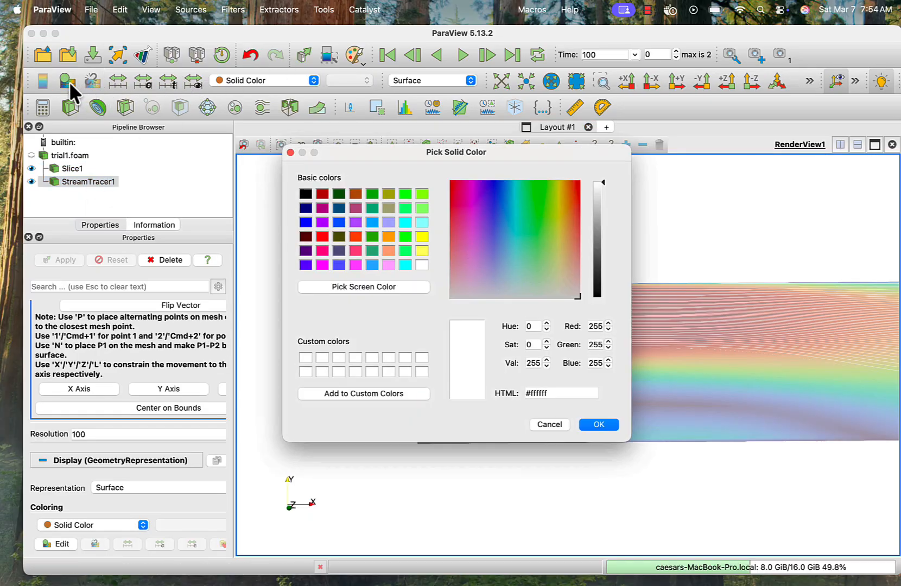
pyautogui.click(304, 193)
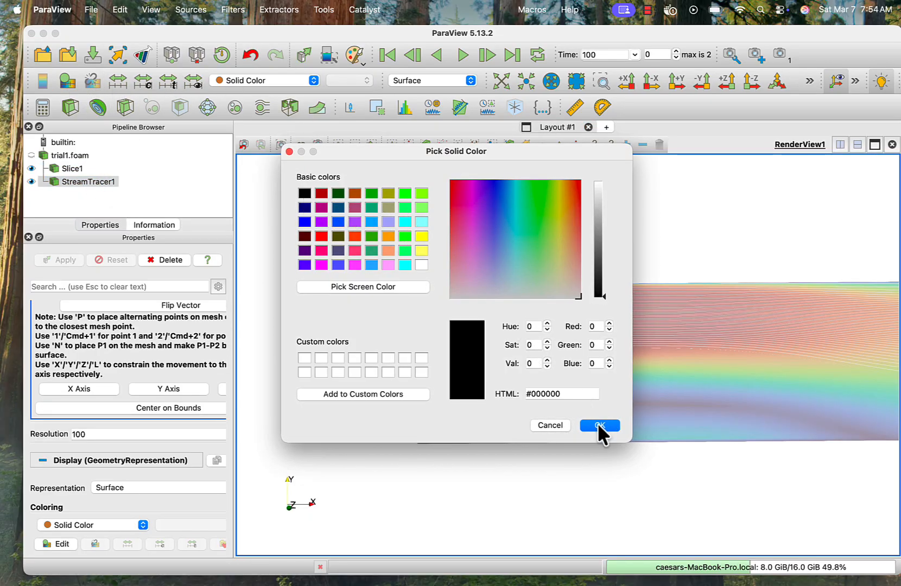
pyautogui.click(598, 422)
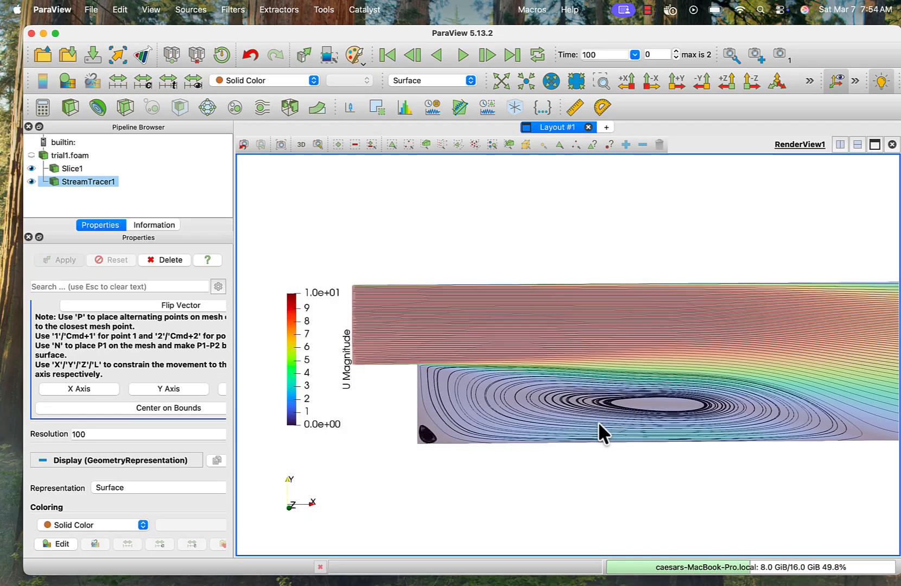
pyautogui.click(498, 81)
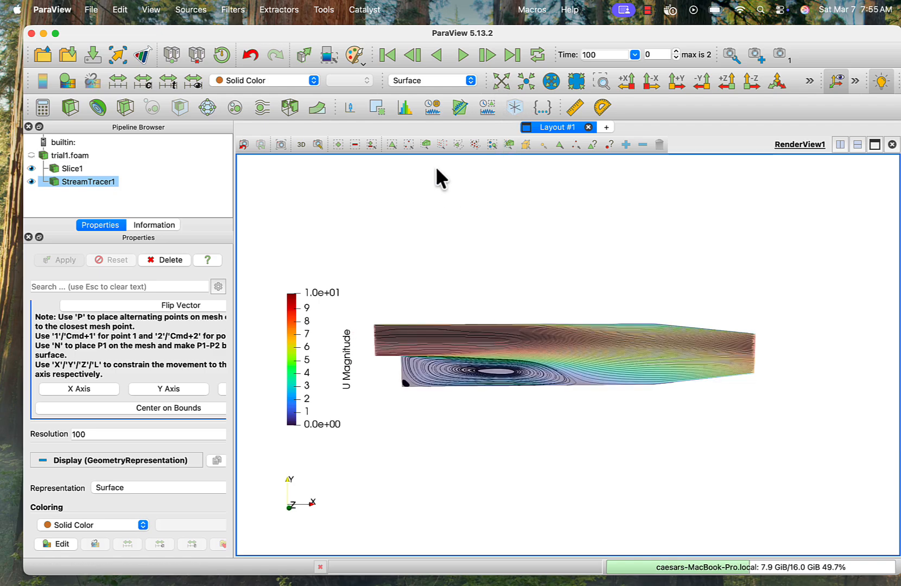
# - Hide StreamTracer1 and set Slice1's opacity back to 1
pyautogui.click(31, 181)
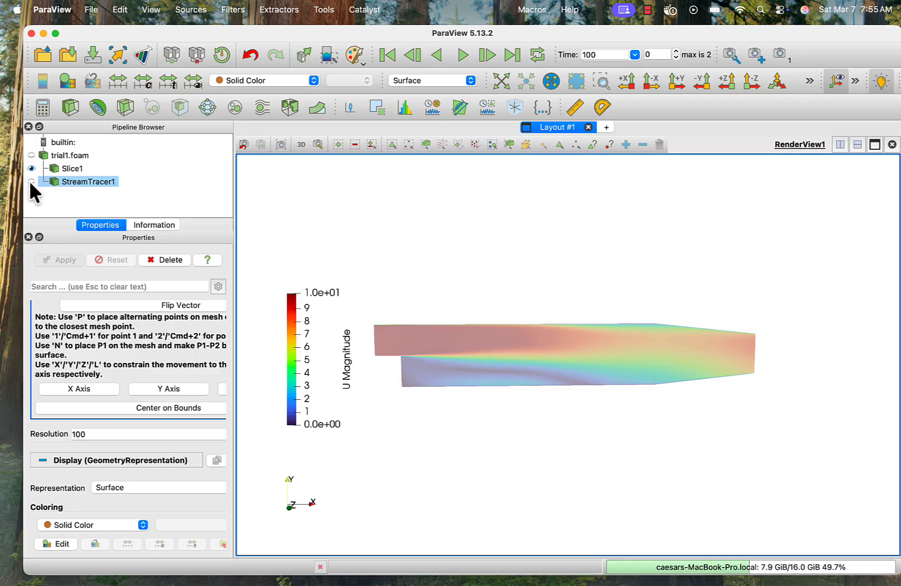
pyautogui.click(66, 164)
pyautogui.moveTo(137, 467); pyautogui.dragTo(234, 477)
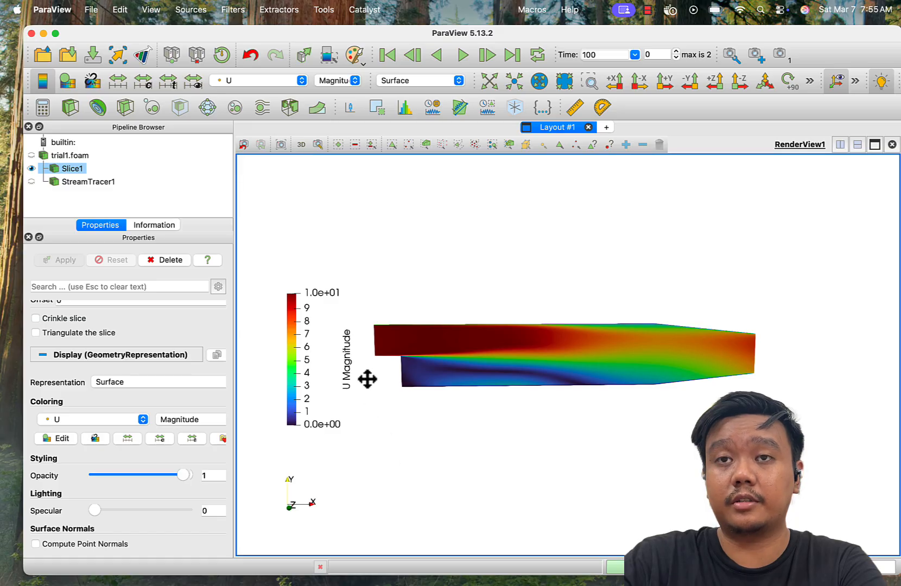
# - Create an Arrow glyph on Slice1 oriented by U, with no scale array, and apply it
pyautogui.click(207, 106)
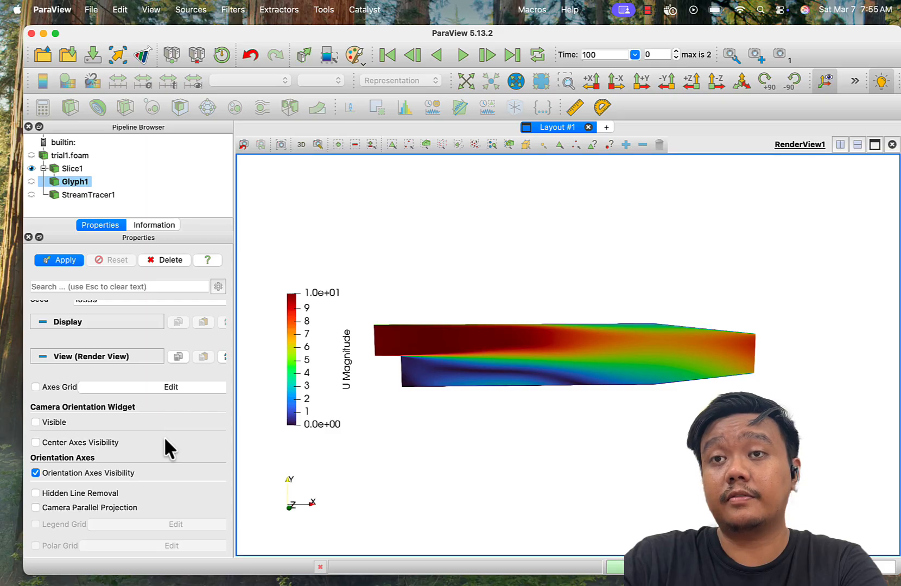
pyautogui.scroll(5, 165, 440)
pyautogui.scroll(5, 164, 436)
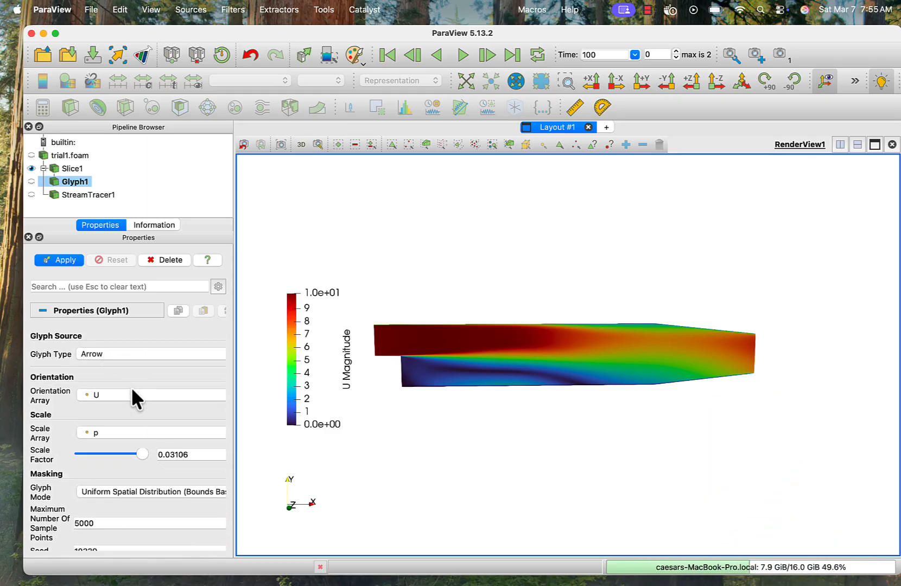
pyautogui.click(131, 432)
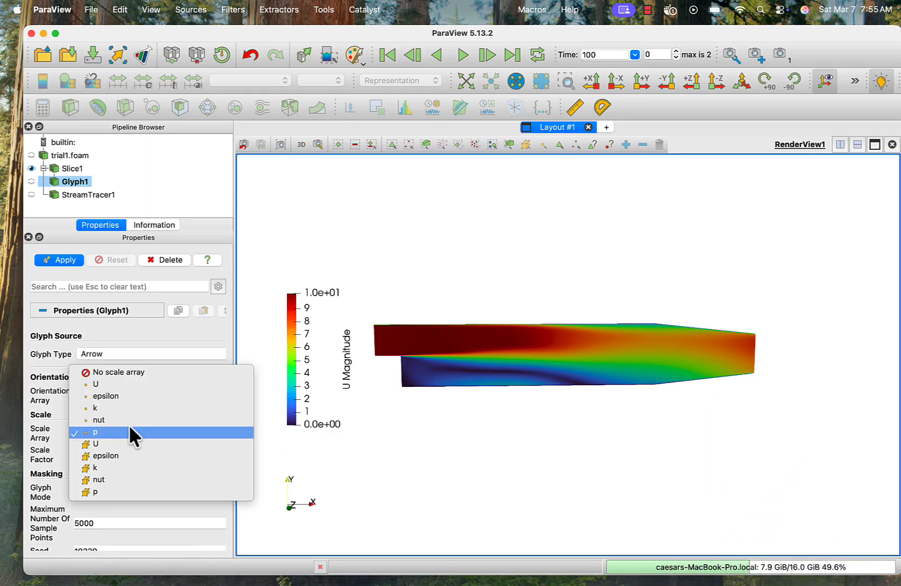
pyautogui.click(118, 372)
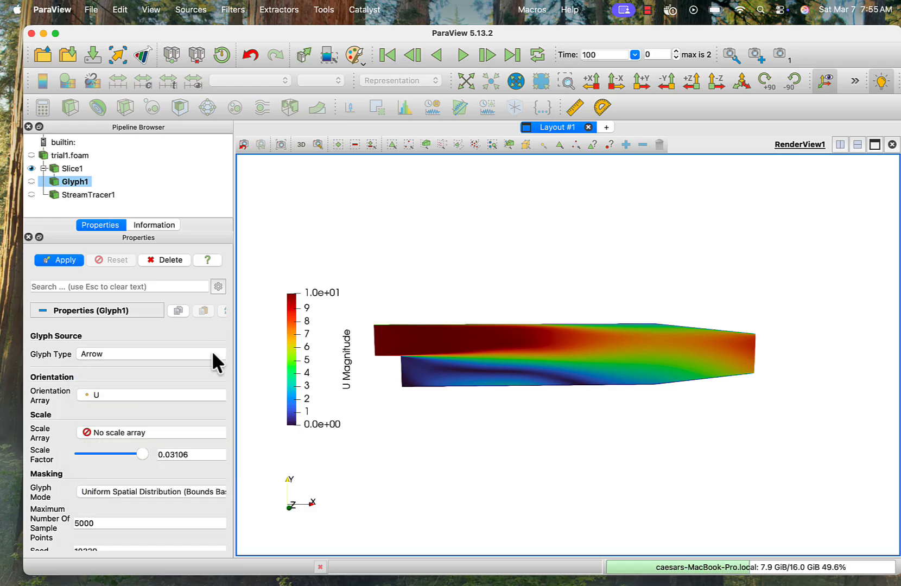
pyautogui.scroll(-2, 212, 351)
pyautogui.scroll(-4, 211, 351)
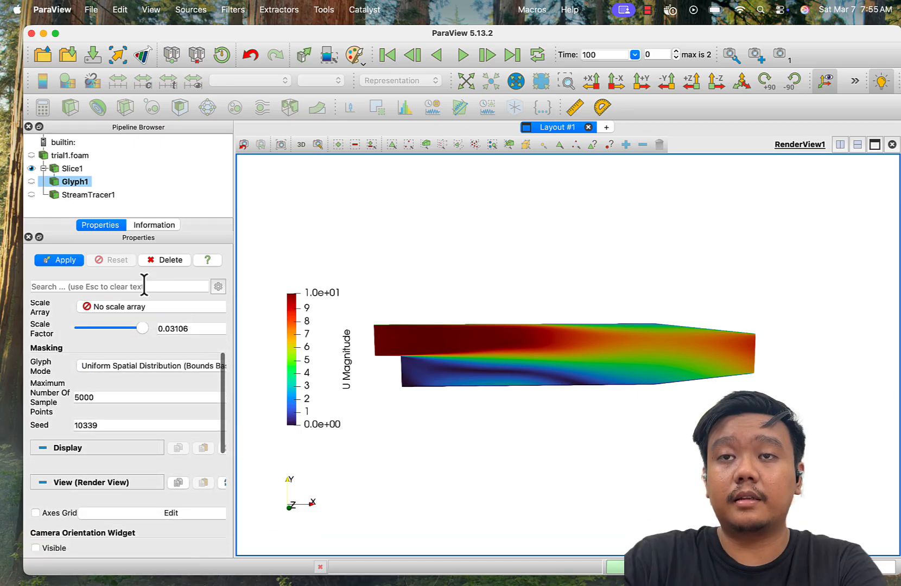
pyautogui.click(61, 260)
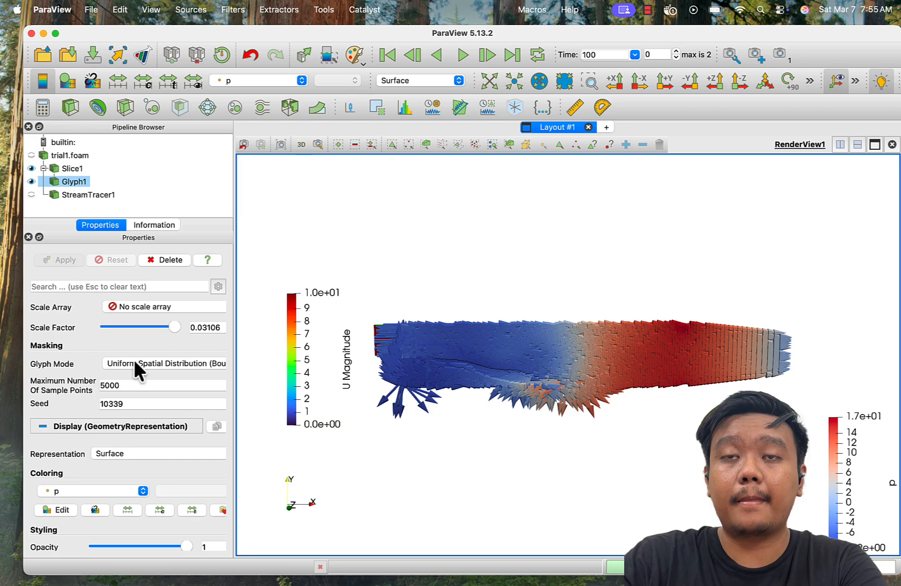
# - Reduce the glyph scale factor to about 0.0109 and change the glyph type to 2D Glyph, applying both changes
pyautogui.moveTo(173, 327); pyautogui.dragTo(128, 326)
pyautogui.click(62, 260)
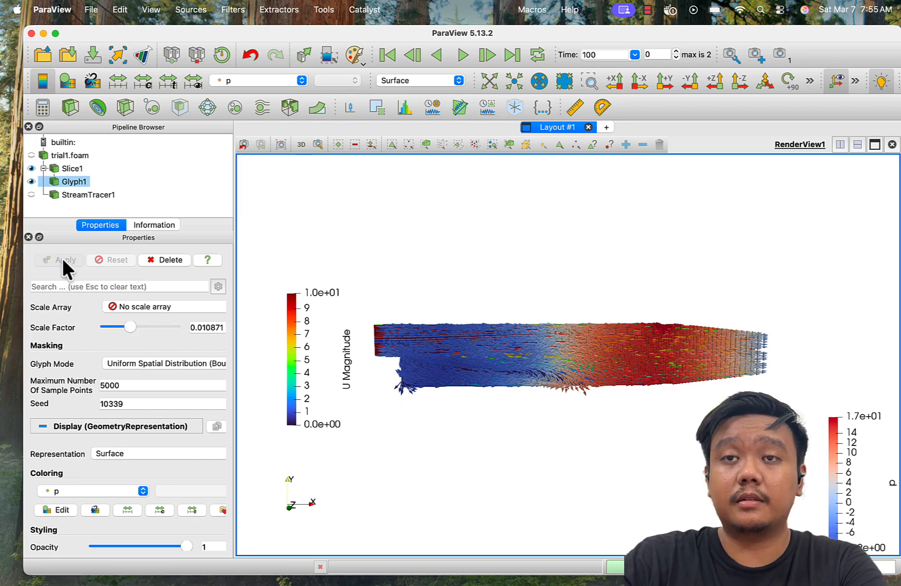
pyautogui.scroll(3, 163, 392)
pyautogui.scroll(2, 163, 390)
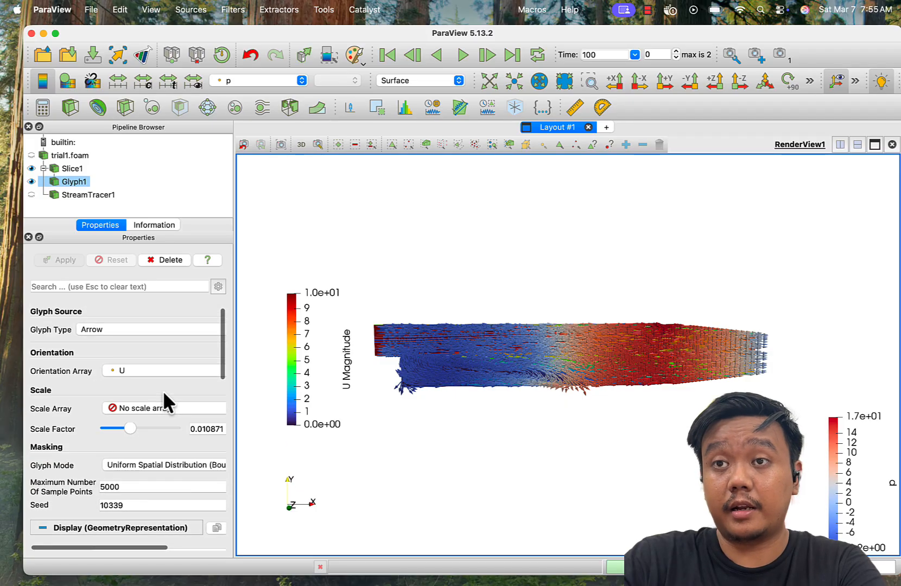
pyautogui.click(132, 329)
pyautogui.click(115, 383)
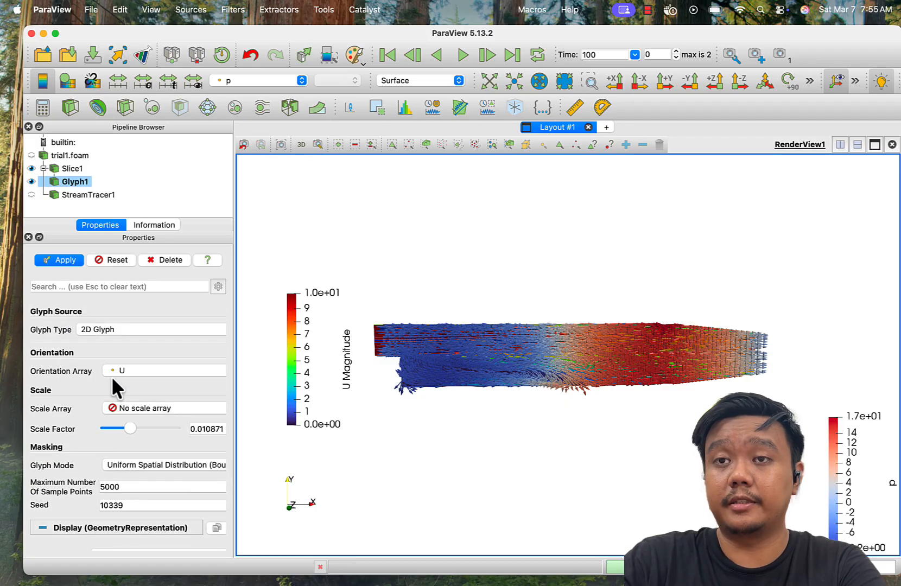
pyautogui.click(60, 259)
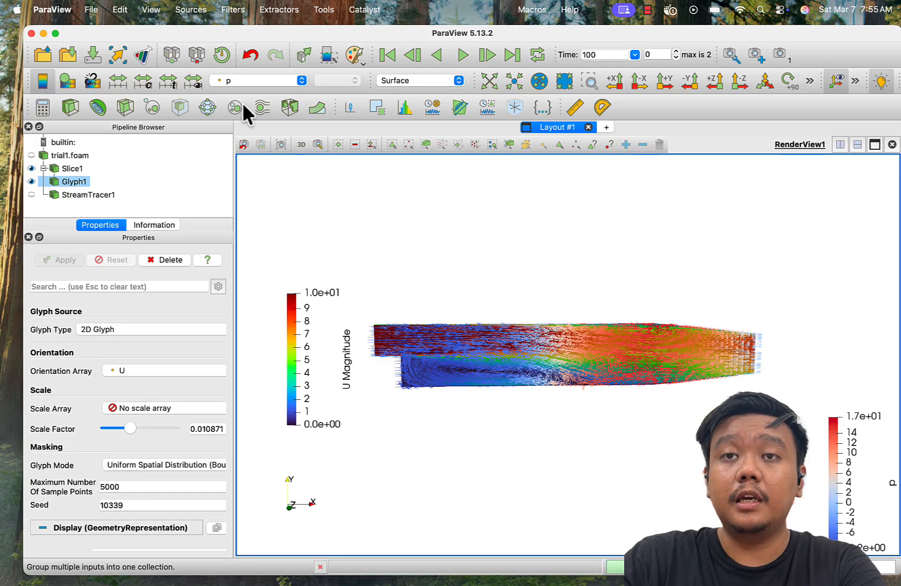
# - Switch the glyphs' coloring to Solid Color and set that color to black
pyautogui.click(240, 81)
pyautogui.click(239, 27)
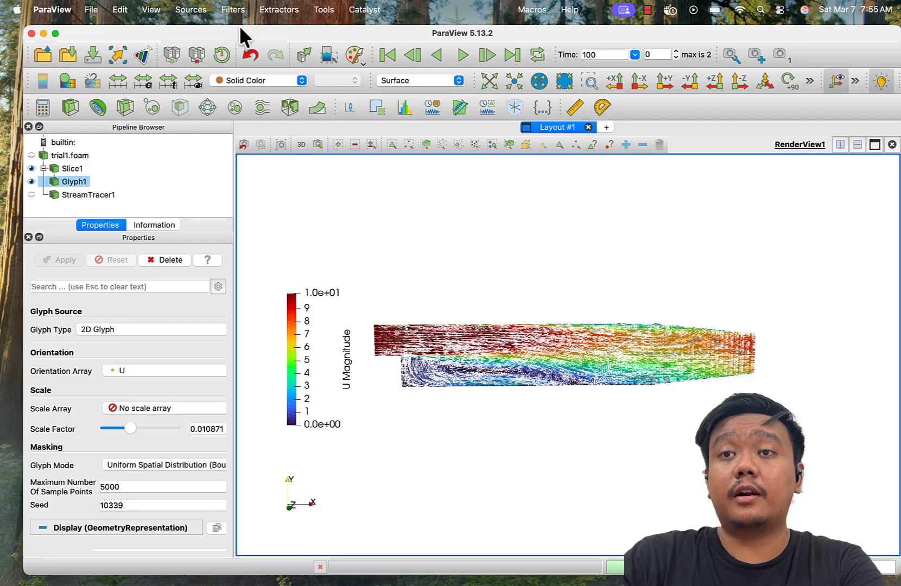
pyautogui.click(69, 80)
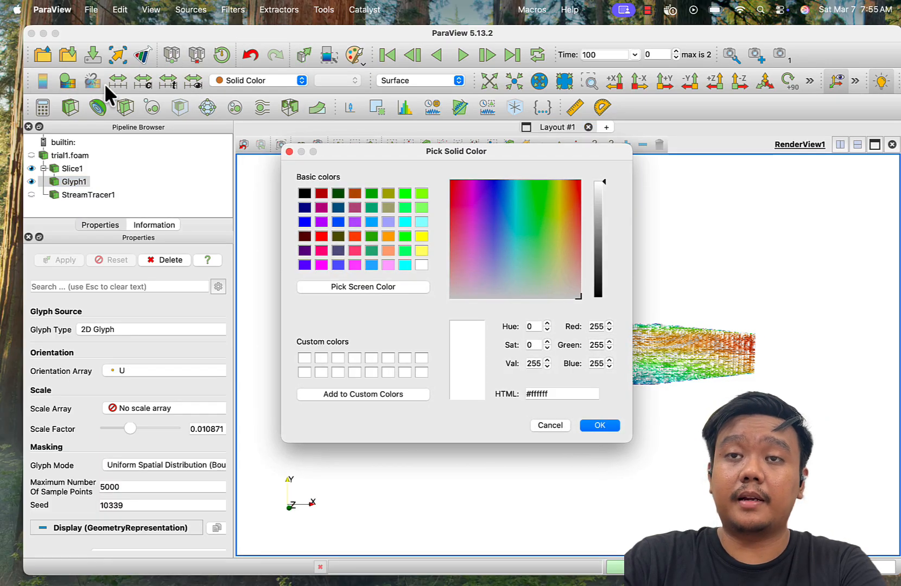
pyautogui.click(304, 193)
pyautogui.click(598, 425)
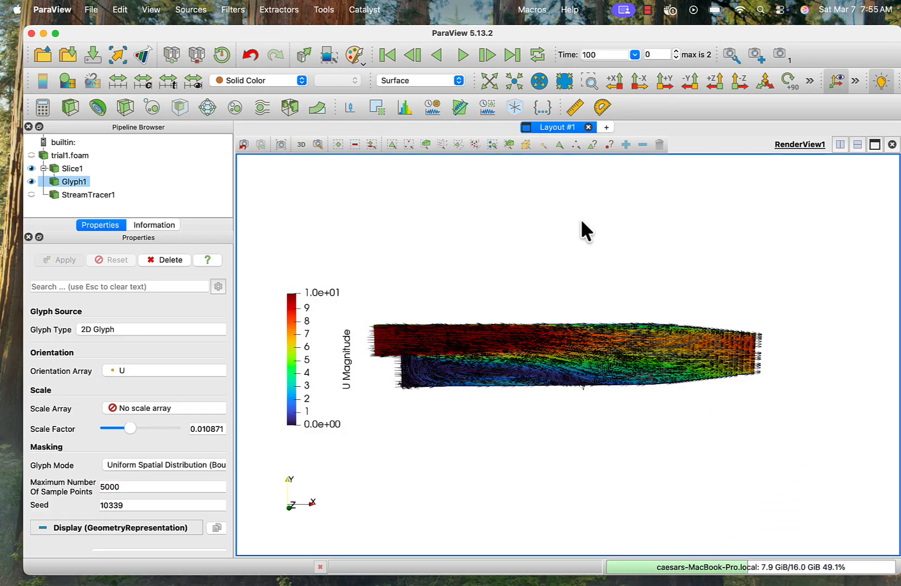
# - Set the glyph scale factor to about 0.0028, apply it and check the arrows near the step with the slice toggled
pyautogui.click(590, 81)
pyautogui.moveTo(387, 334); pyautogui.dragTo(440, 351)
pyautogui.moveTo(465, 367); pyautogui.dragTo(467, 369)
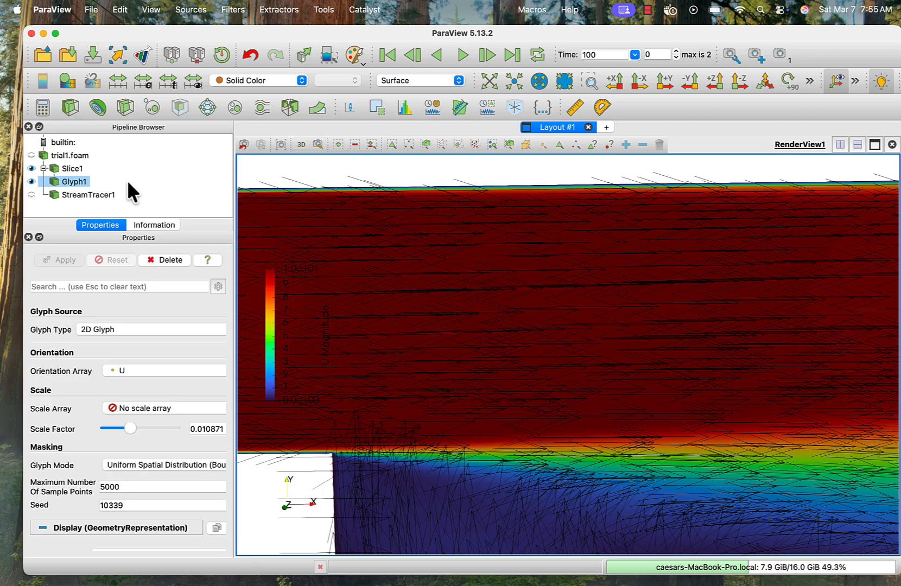
pyautogui.moveTo(130, 423); pyautogui.dragTo(112, 428)
pyautogui.click(57, 259)
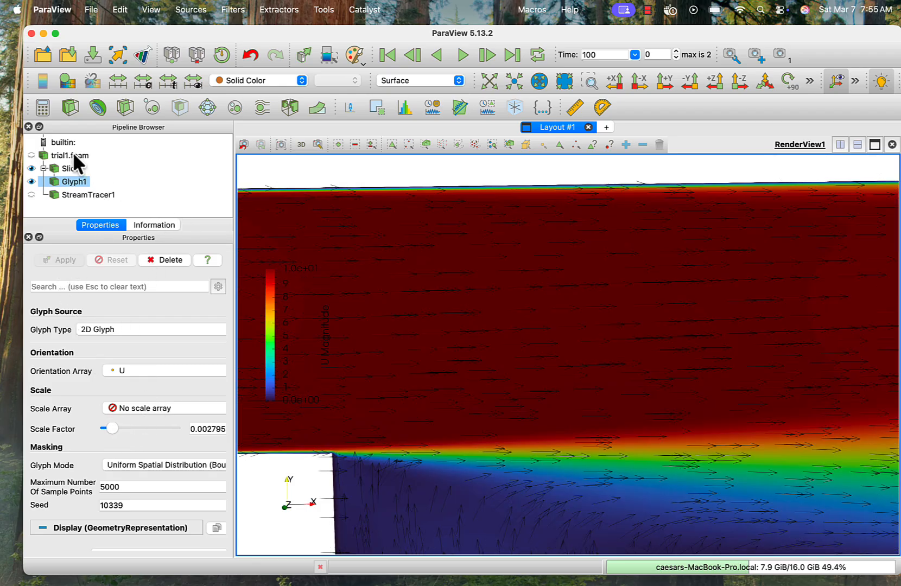
pyautogui.click(31, 168)
pyautogui.click(31, 169)
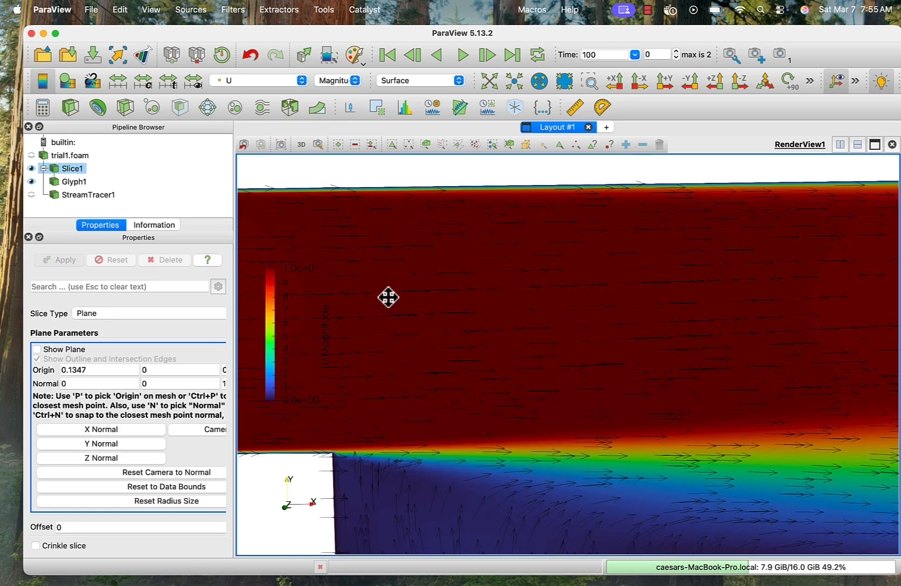
pyautogui.scroll(-3, 404, 318)
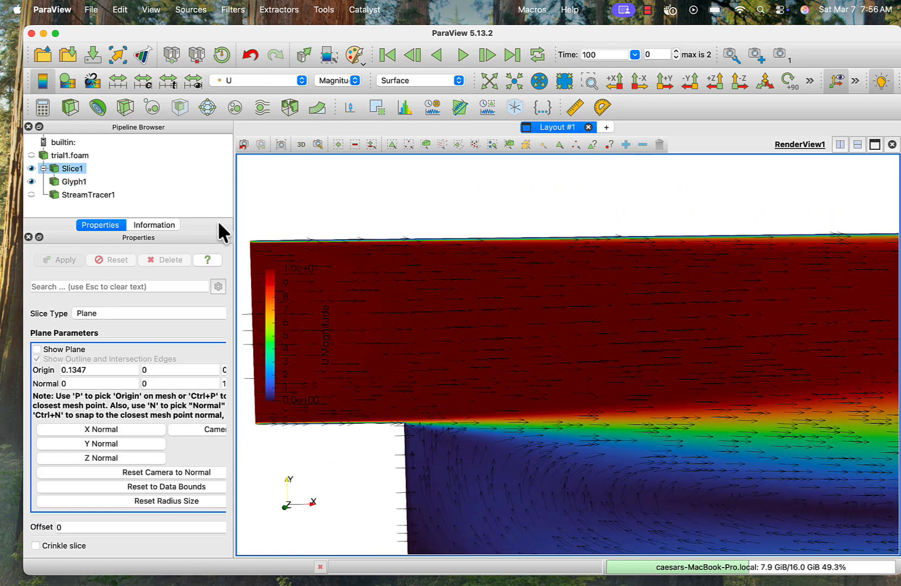
# - Change Glyph1's glyph type to Arrow and apply the change
pyautogui.click(66, 182)
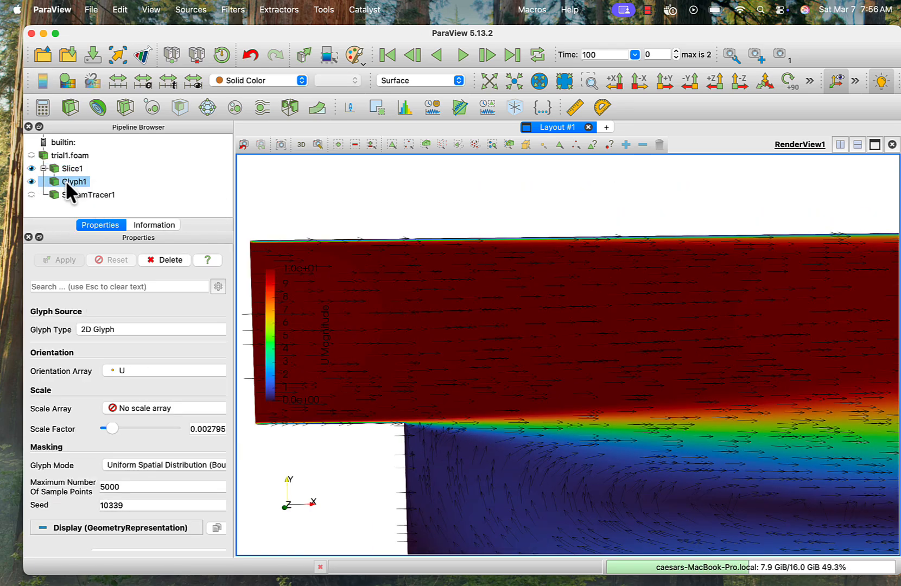
pyautogui.scroll(-10, 195, 388)
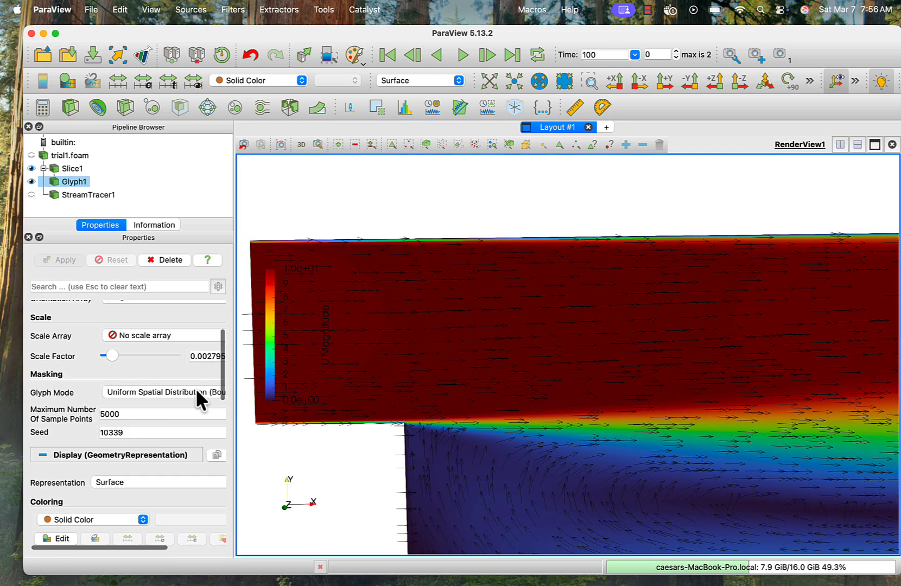
pyautogui.scroll(-6, 196, 387)
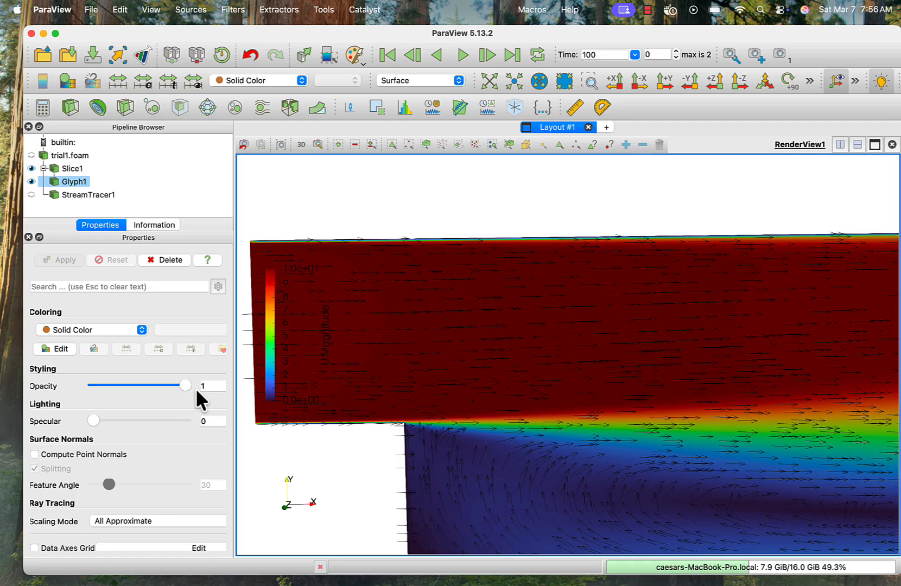
pyautogui.scroll(10, 196, 388)
pyautogui.click(140, 354)
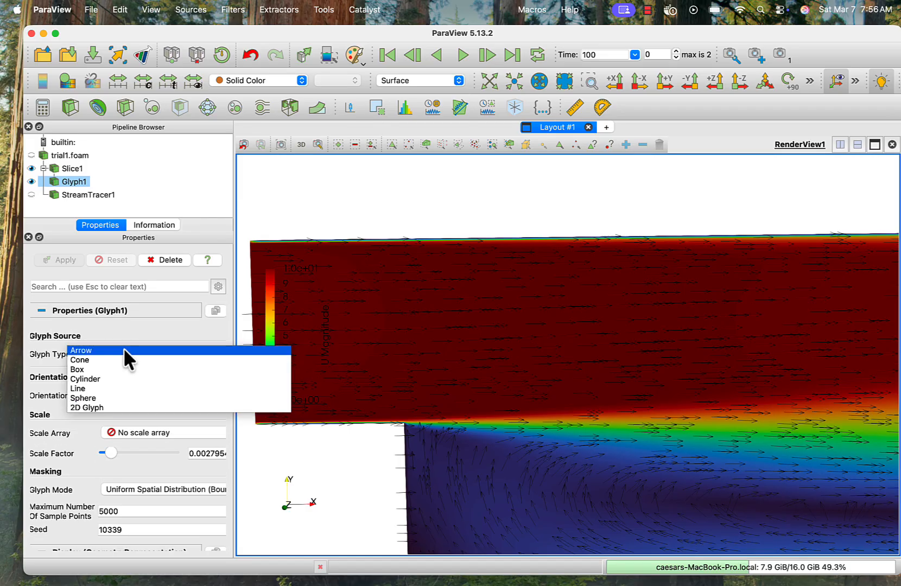
pyautogui.click(123, 350)
pyautogui.click(58, 260)
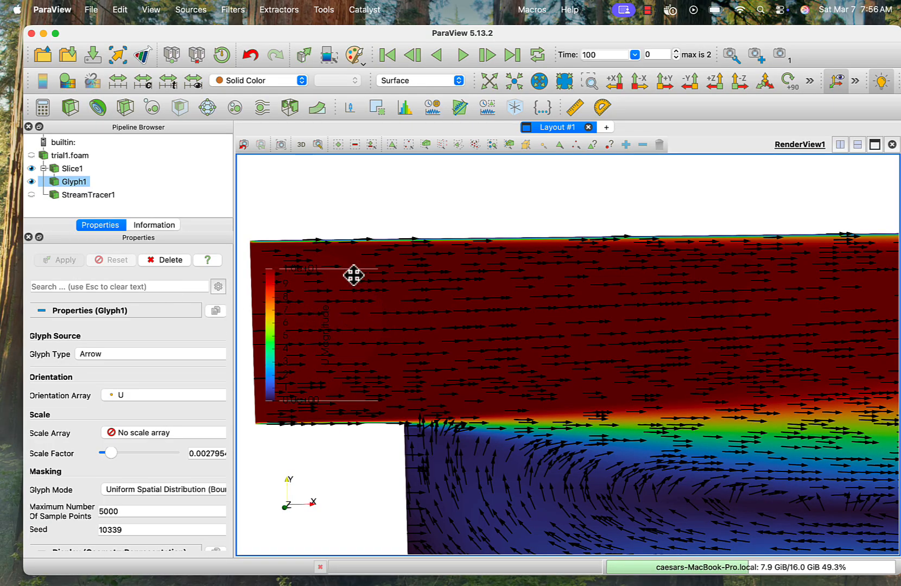
# - Hide Glyph1 and display Slice1 with the Surface With Edges representation
pyautogui.click(31, 182)
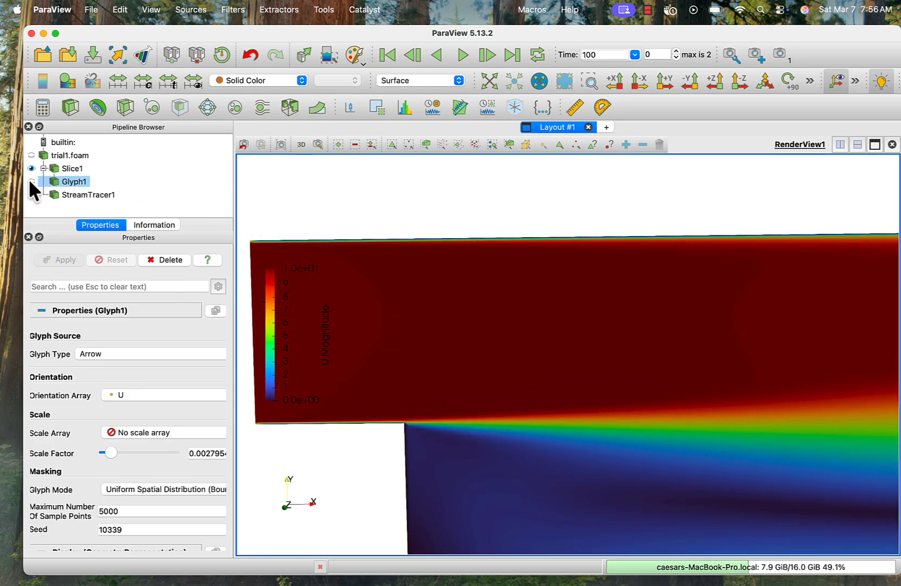
pyautogui.click(68, 168)
pyautogui.click(388, 84)
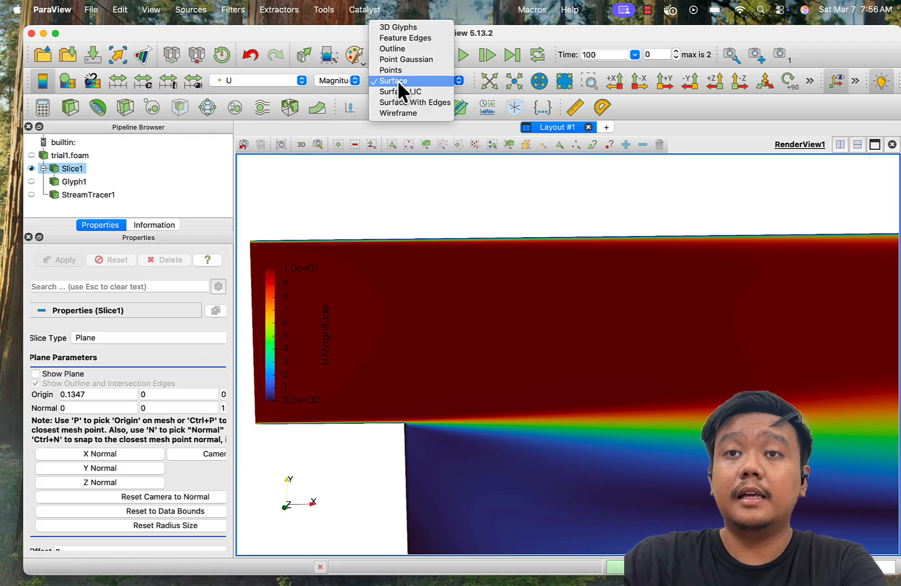
pyautogui.click(427, 102)
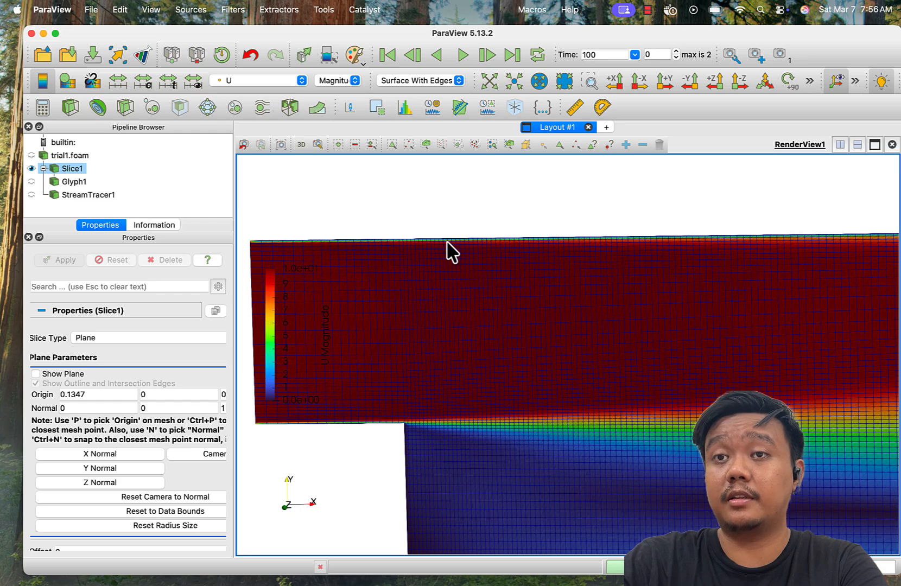
# - Enable the cell tooltip selection mode and inspect cell information on the slice near the step
pyautogui.click(591, 144)
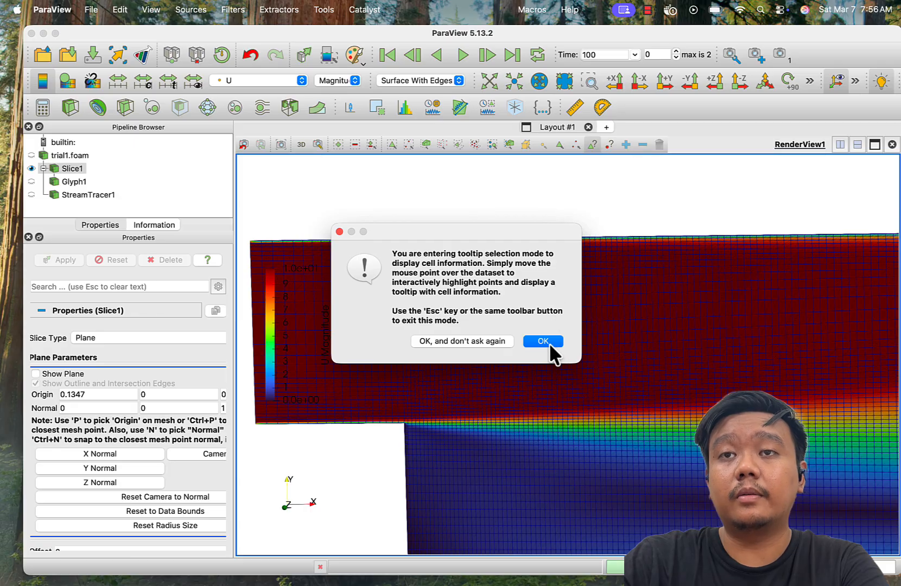
pyautogui.click(543, 341)
pyautogui.moveTo(498, 277)
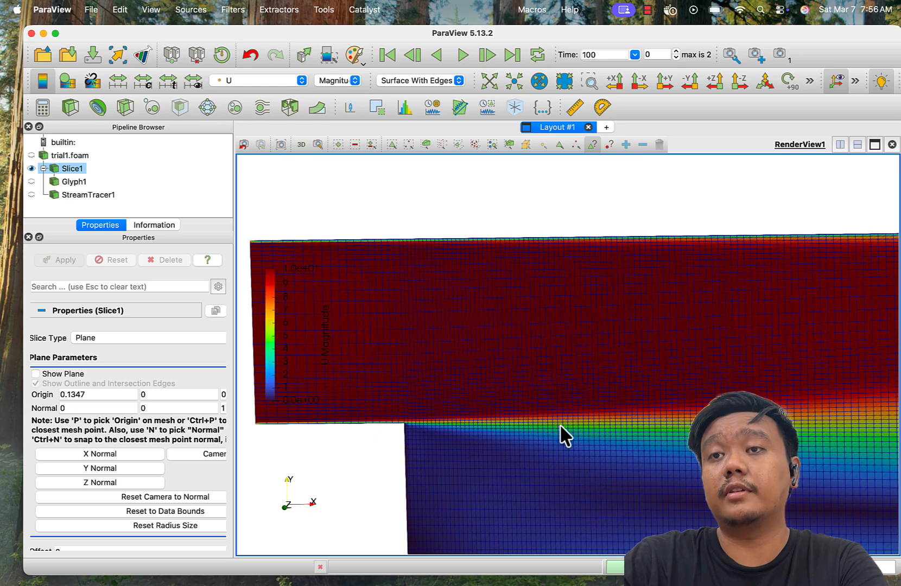
pyautogui.moveTo(560, 421)
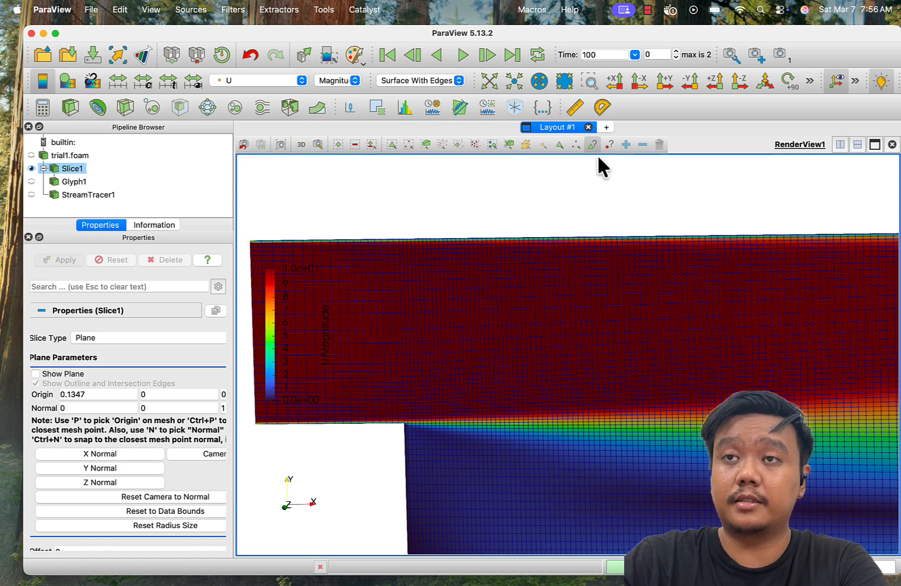
# - Add a Probe Location filter to Slice1 with its default centre and apply it
pyautogui.click(234, 8)
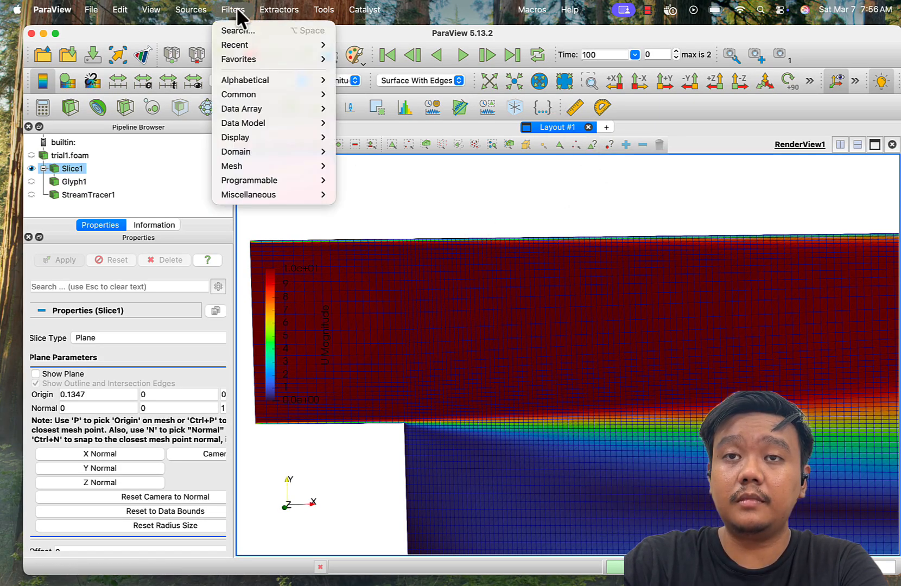
pyautogui.moveTo(279, 47)
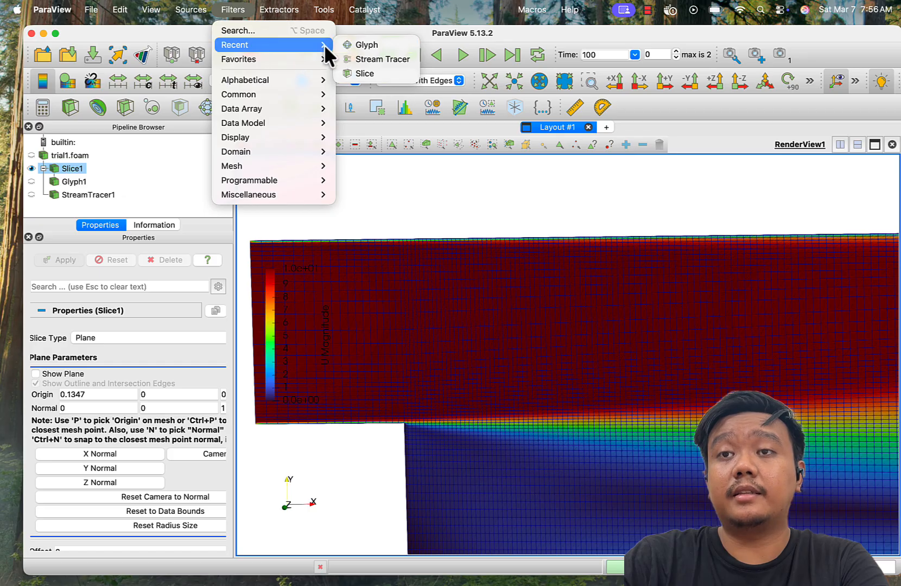
pyautogui.click(292, 30)
pyautogui.write('p')
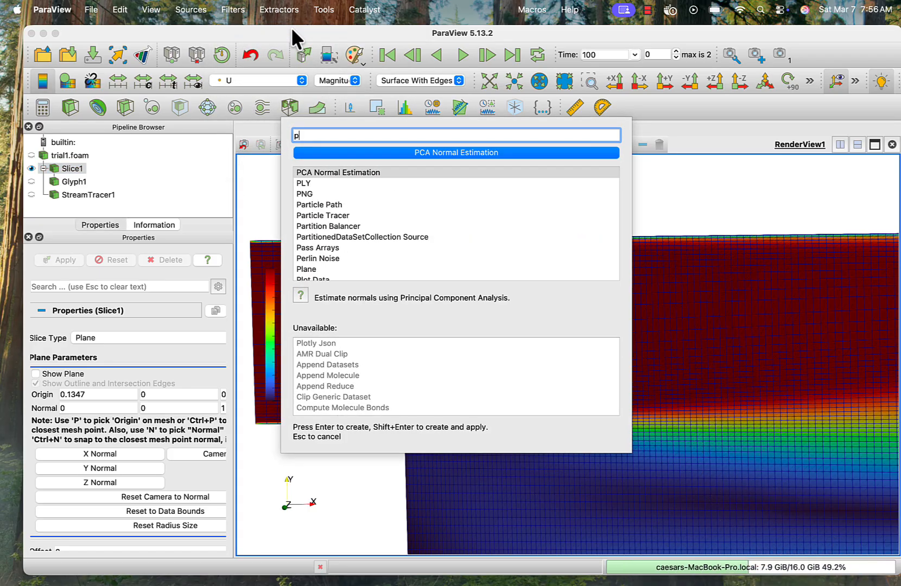
pyautogui.press('BackSpace')
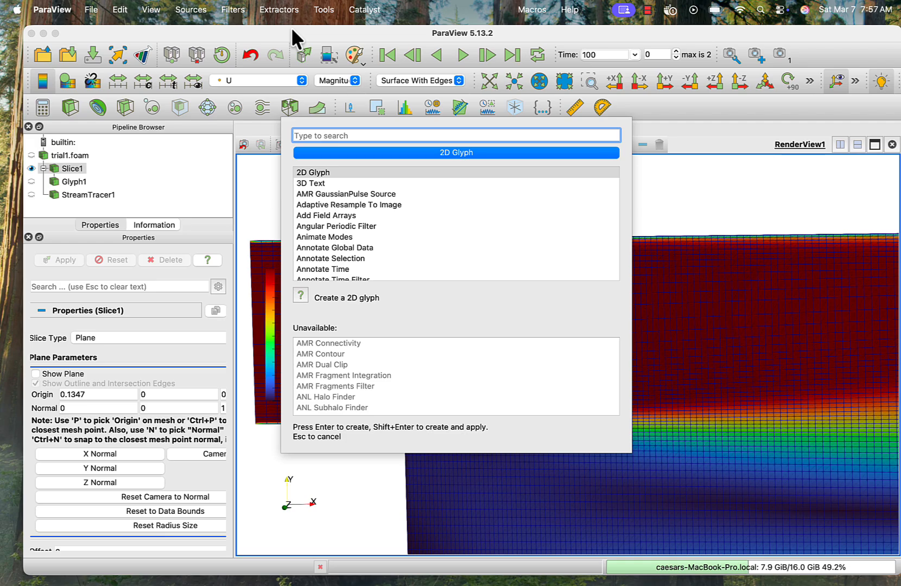
pyautogui.write('pro')
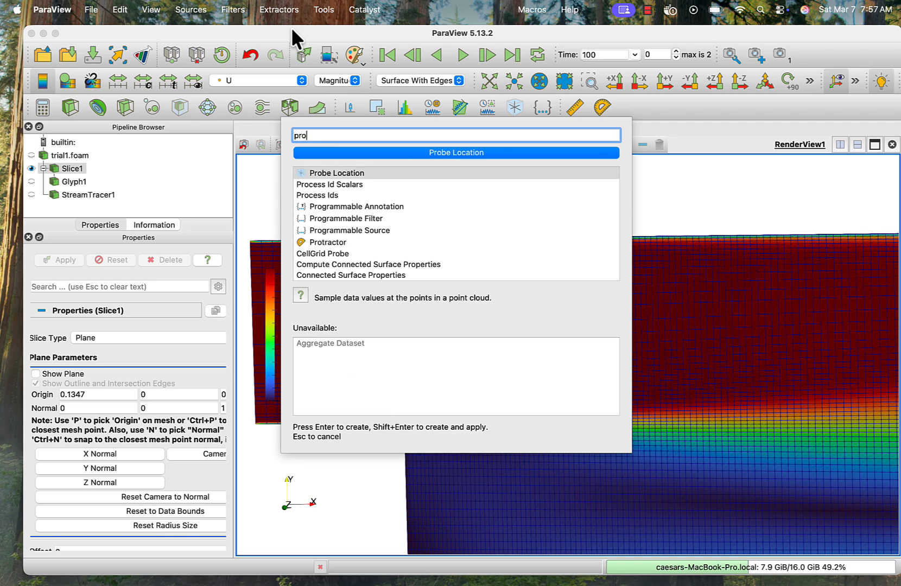
pyautogui.click(341, 173)
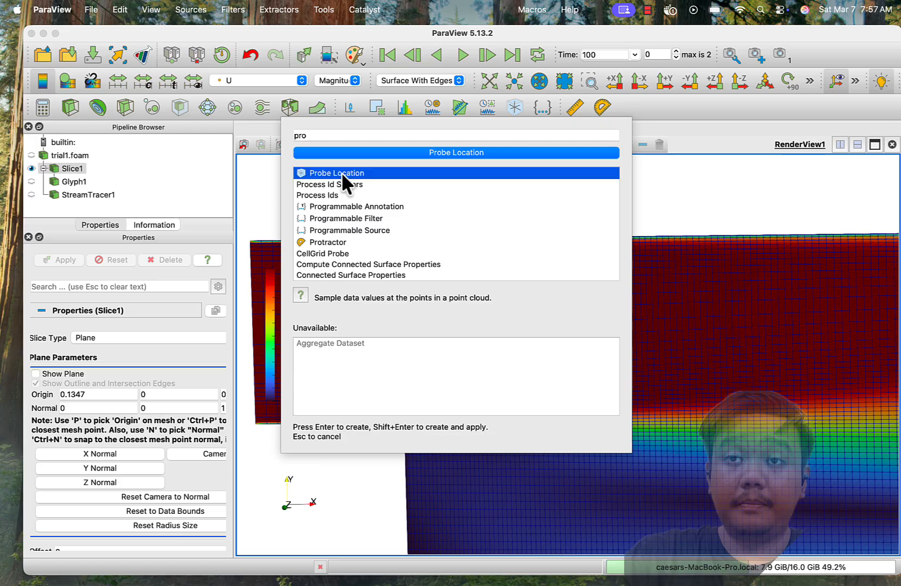
pyautogui.click(337, 153)
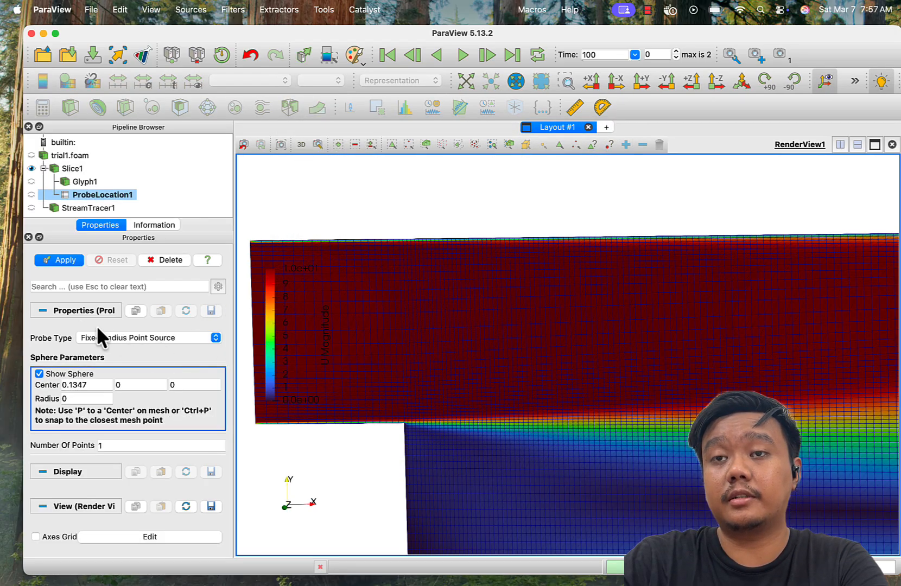
pyautogui.click(59, 260)
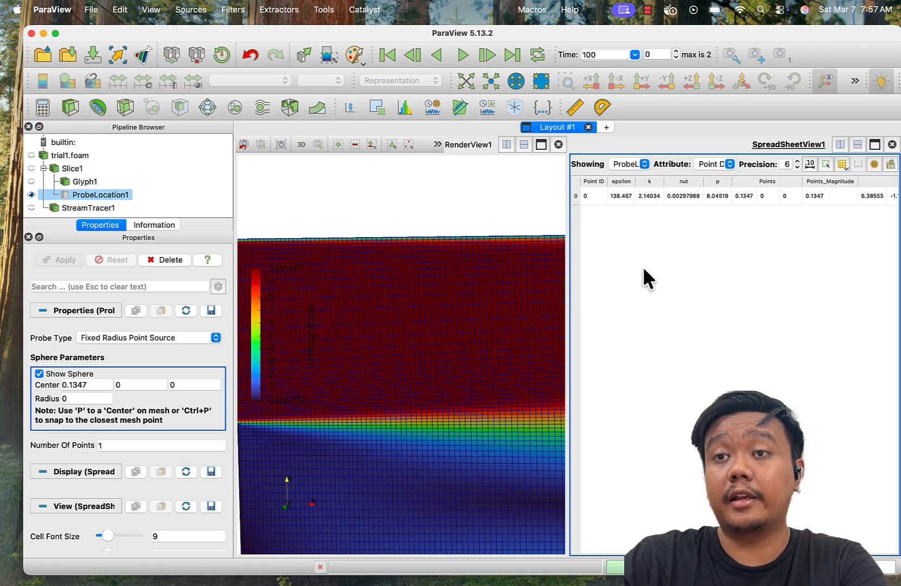
# - Examine the slice mesh in the render view up close to find the probe point
pyautogui.scroll(-10, 495, 312)
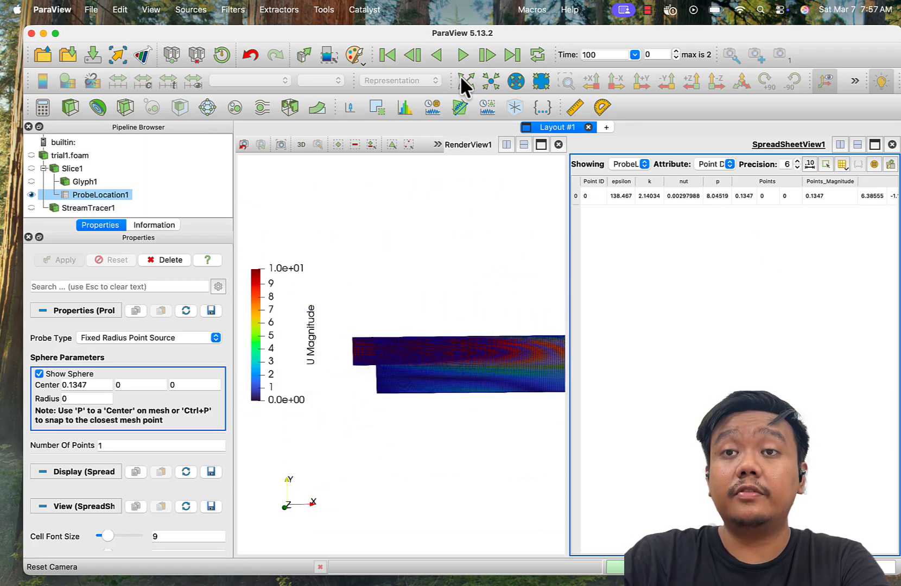
pyautogui.click(381, 287)
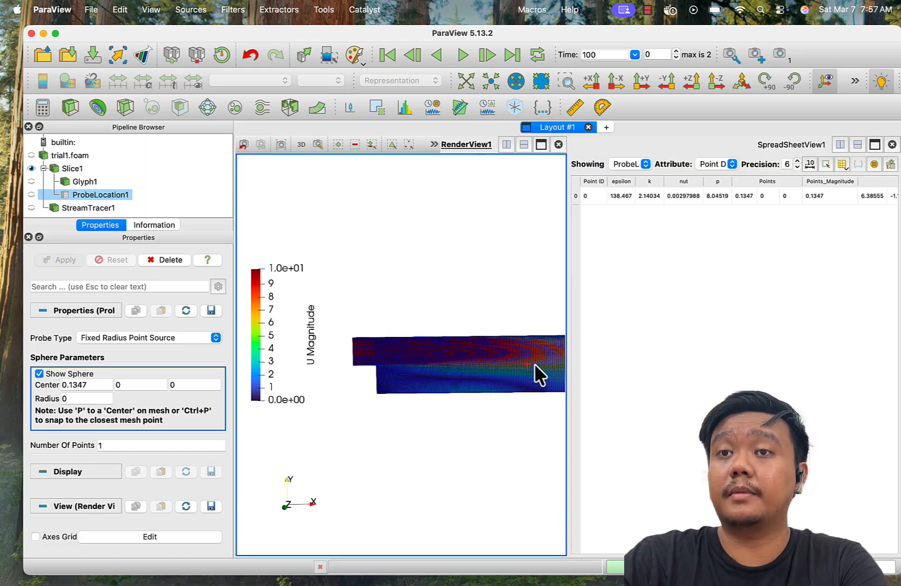
pyautogui.click(566, 80)
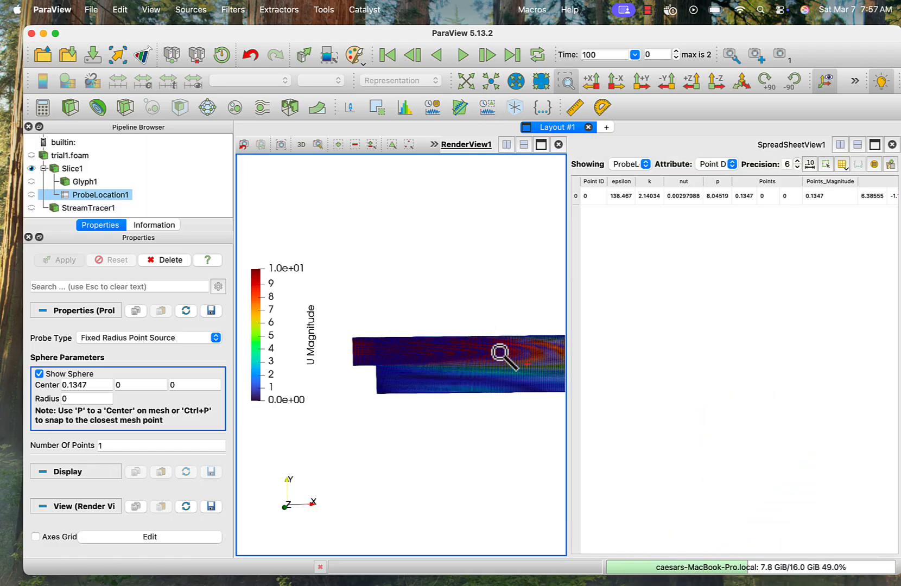
pyautogui.moveTo(506, 357); pyautogui.dragTo(544, 403)
pyautogui.scroll(3, 433, 370)
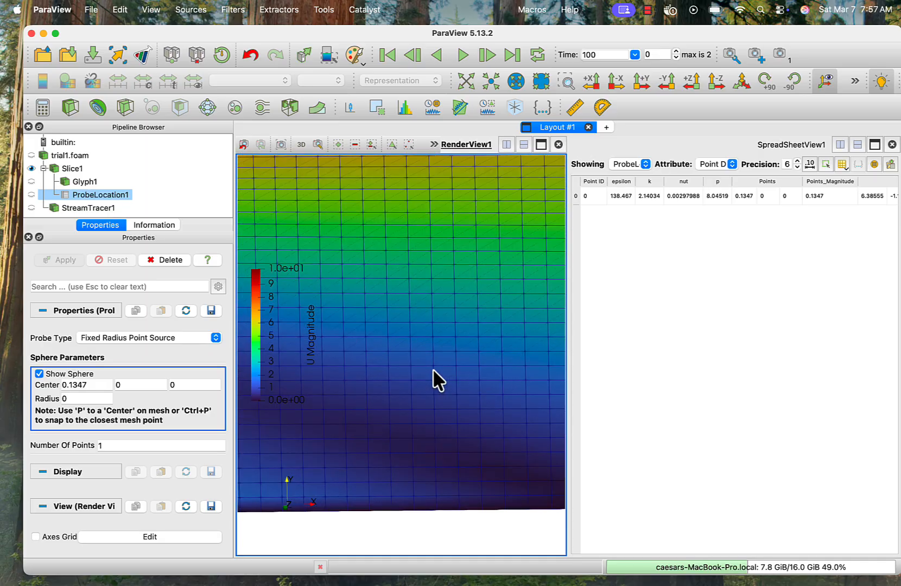
pyautogui.scroll(-12, 433, 370)
pyautogui.scroll(-5, 433, 371)
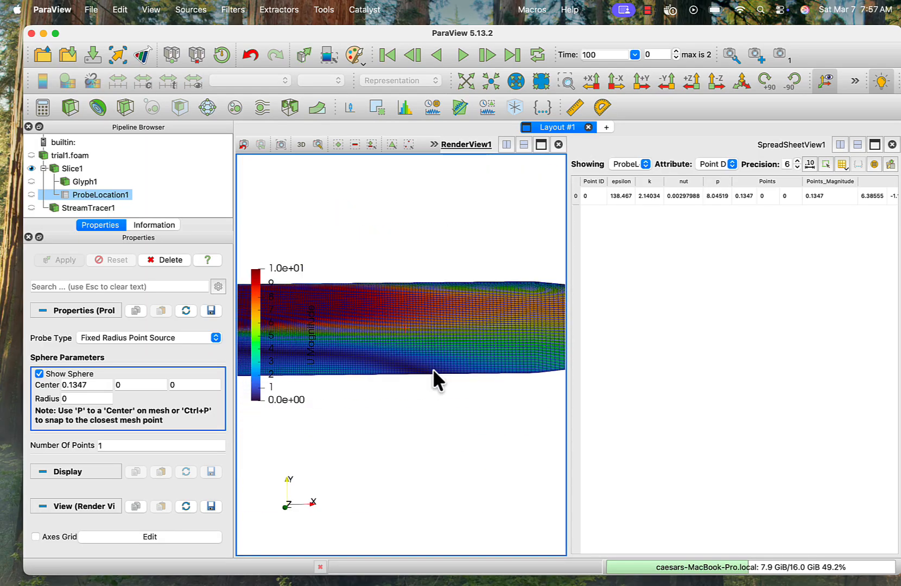
pyautogui.click(565, 81)
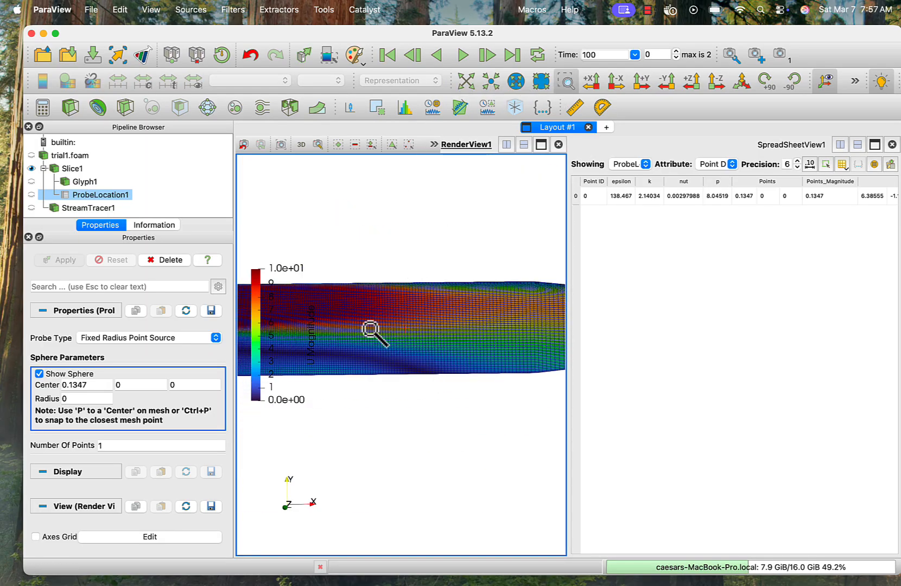
pyautogui.moveTo(371, 298); pyautogui.dragTo(425, 344)
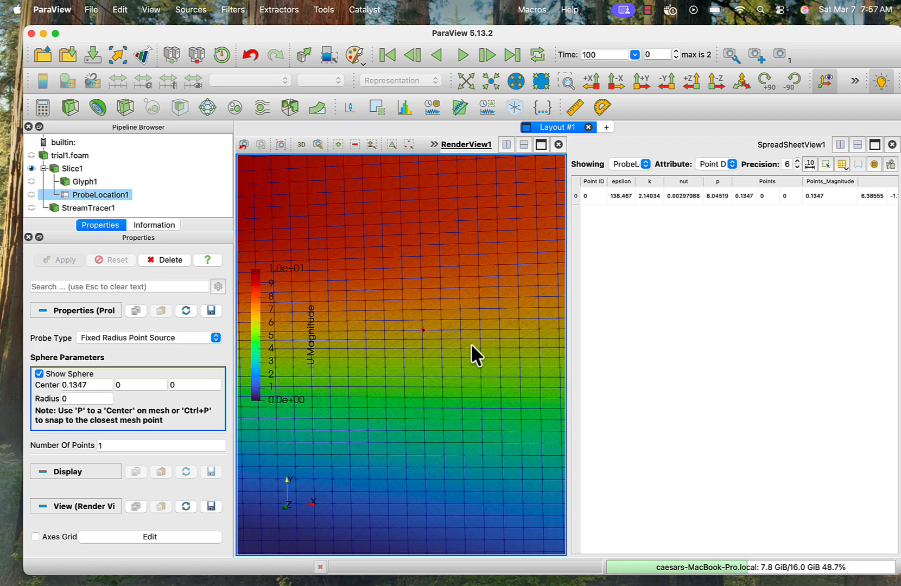
# - Toggle the probe sphere and Slice1's visibility to check where the probe lies on the slice
pyautogui.click(57, 374)
pyautogui.click(57, 374)
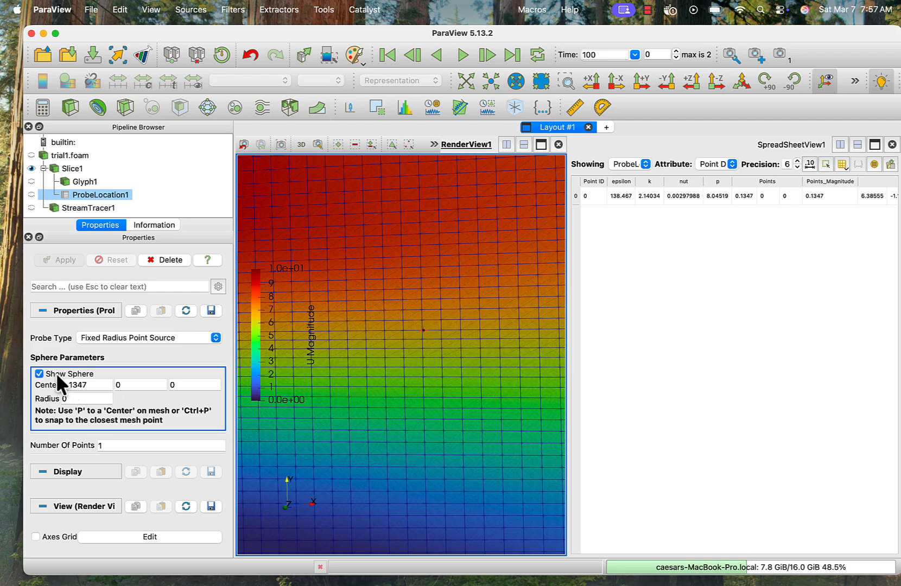
pyautogui.click(31, 167)
pyautogui.click(31, 167)
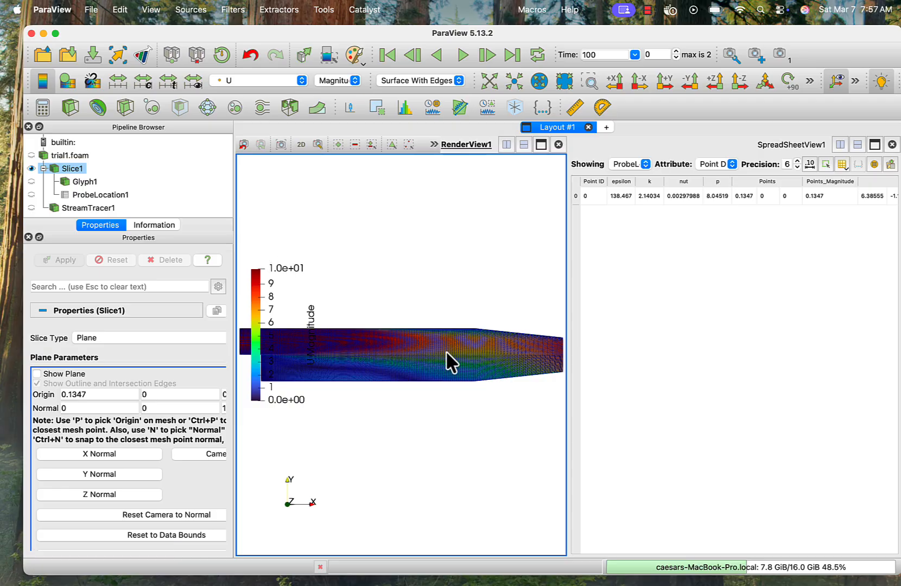
pyautogui.click(85, 207)
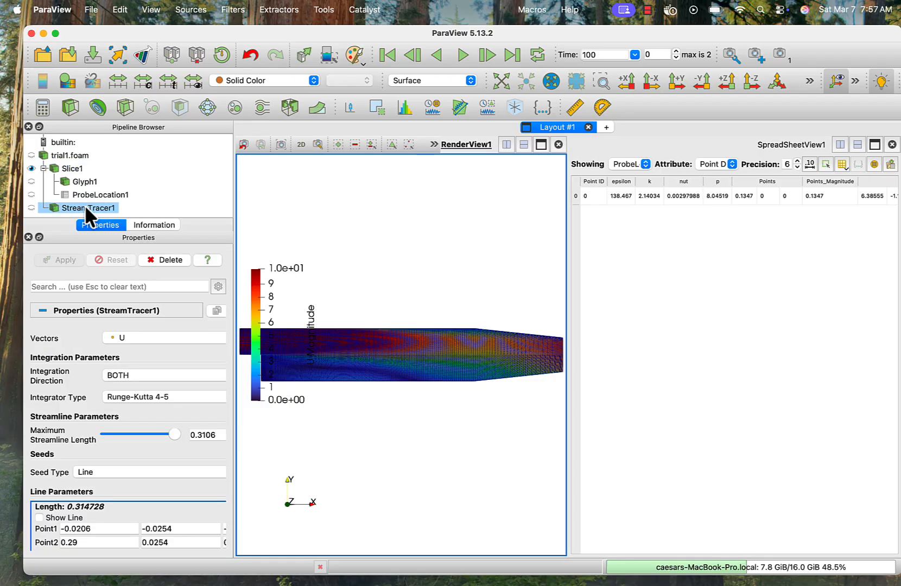
pyautogui.click(80, 194)
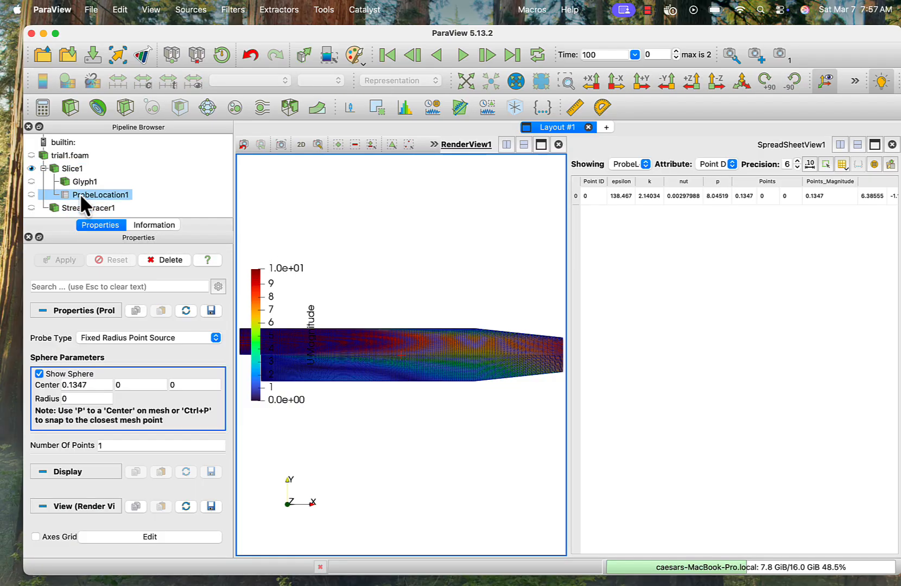
pyautogui.click(57, 374)
pyautogui.click(55, 373)
# - Set the probe centre's X coordinate to 0.2, apply it and read the sampled values in the spreadsheet
pyautogui.doubleClick(93, 385)
pyautogui.write('0.')
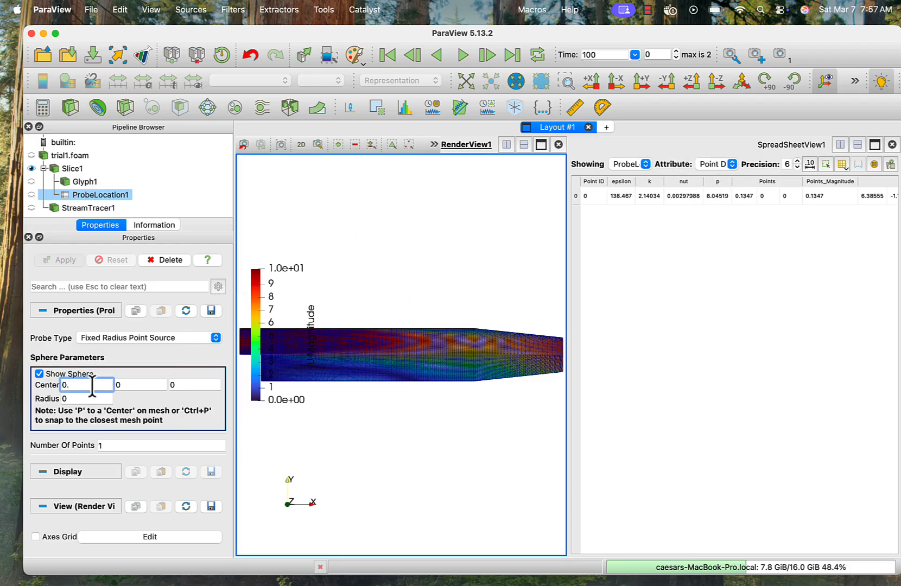
pyautogui.write('2')
pyautogui.press('Return')
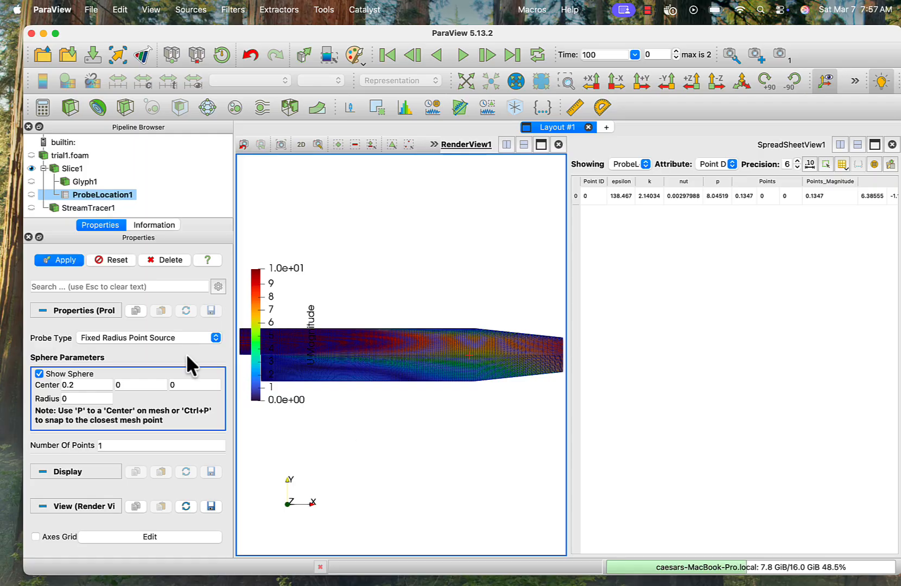
pyautogui.click(66, 260)
pyautogui.click(657, 196)
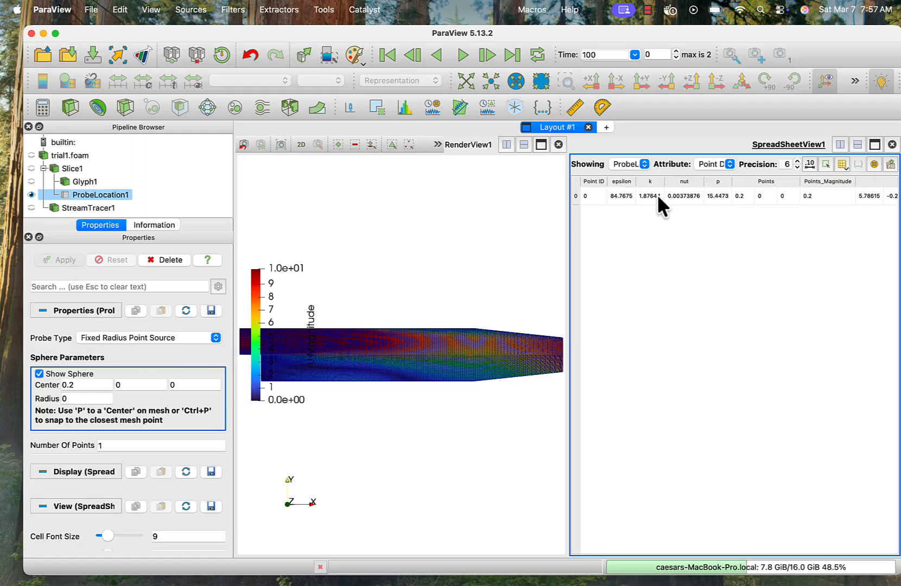
pyautogui.click(717, 263)
# - Close the spreadsheet view, fit the data in the render view and select Slice1
pyautogui.click(891, 145)
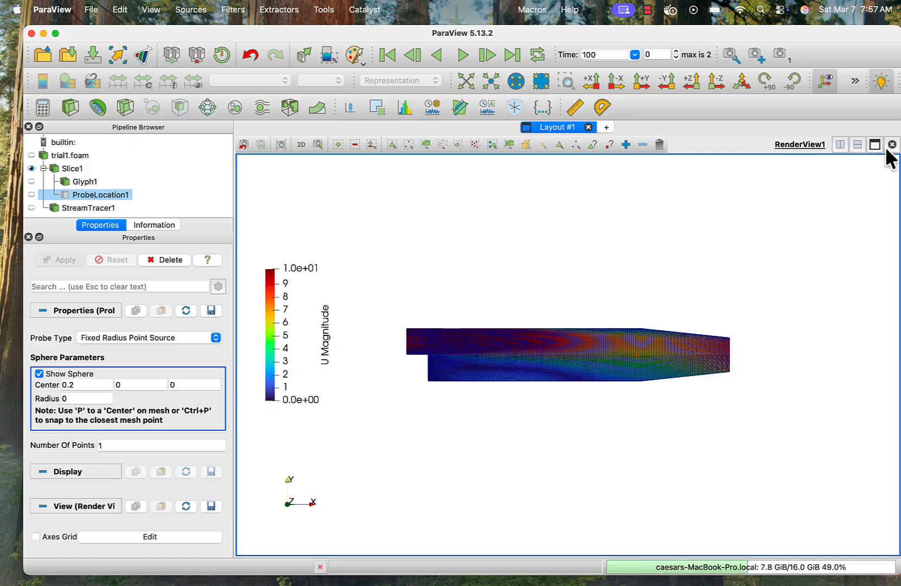
pyautogui.click(463, 79)
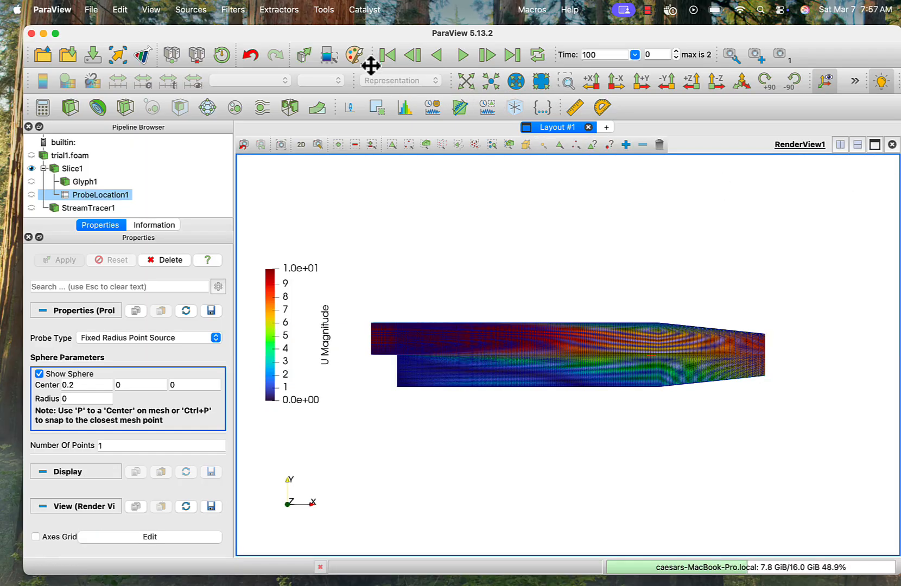
pyautogui.click(70, 168)
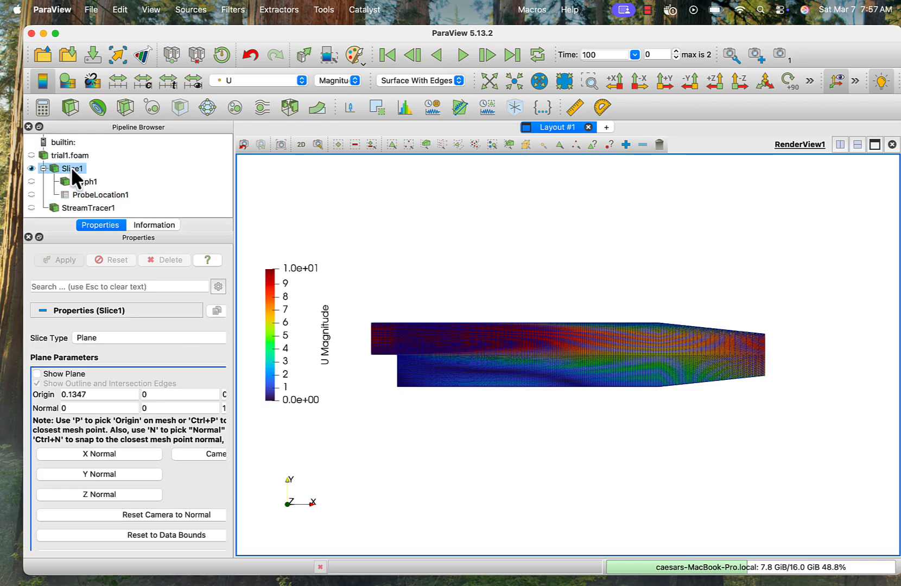
# - Display Slice1 as Surface without mesh edges and add a Plot Over Line filter to it
pyautogui.click(383, 84)
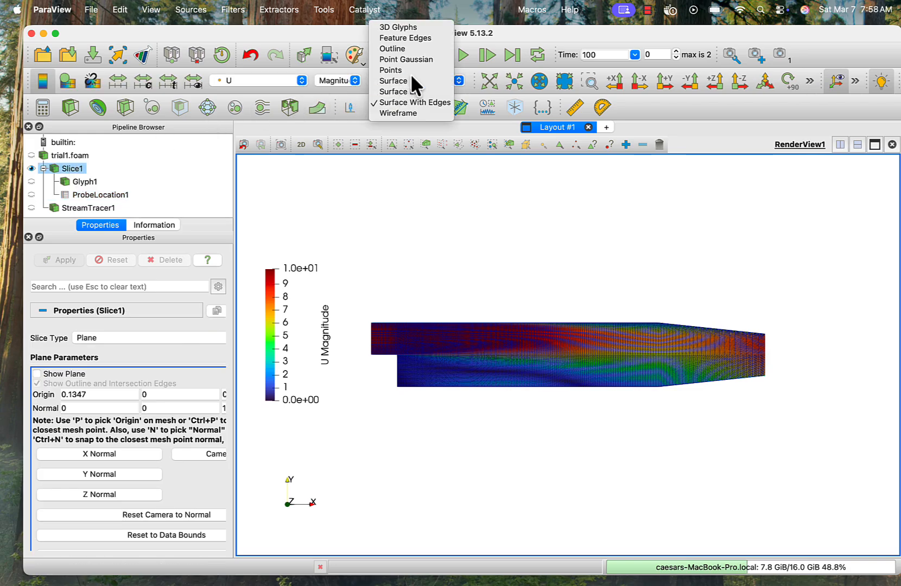
pyautogui.click(410, 88)
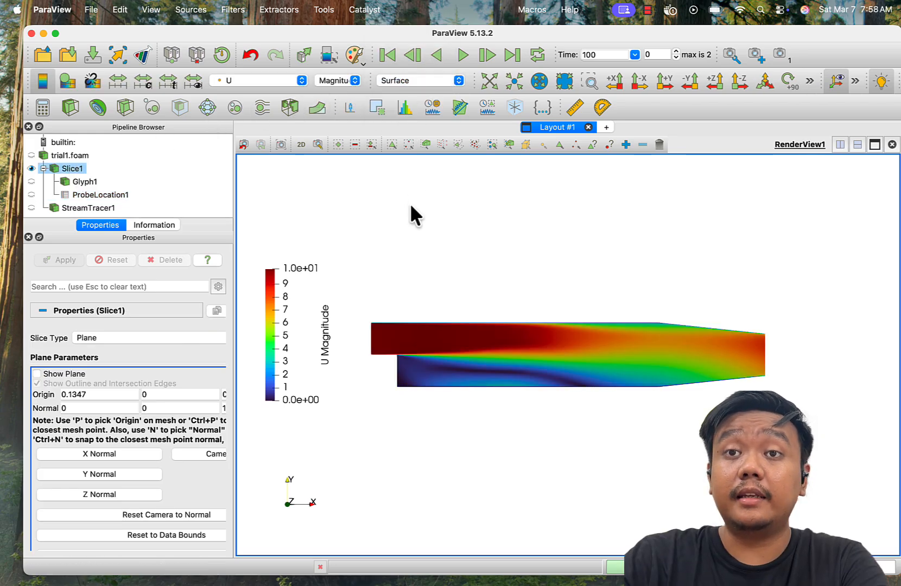
pyautogui.click(234, 10)
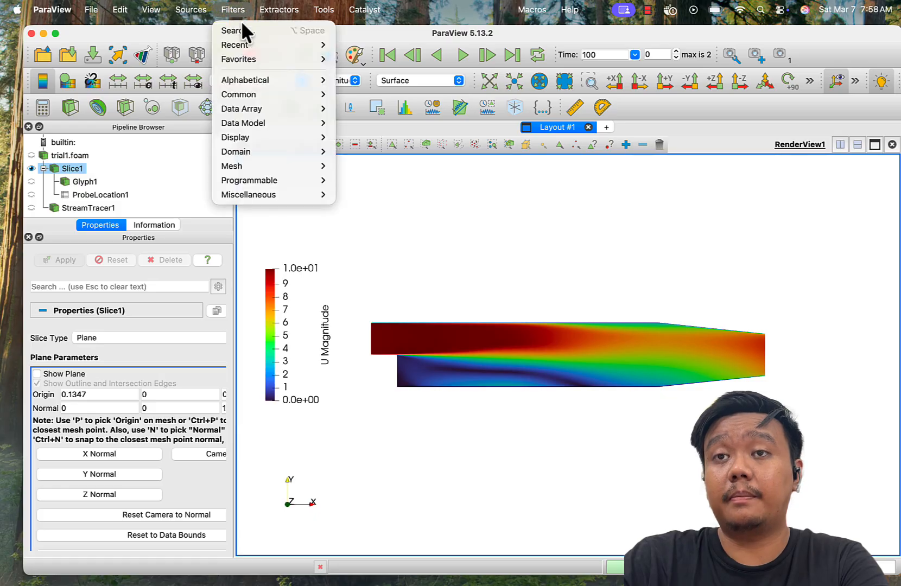
pyautogui.click(247, 28)
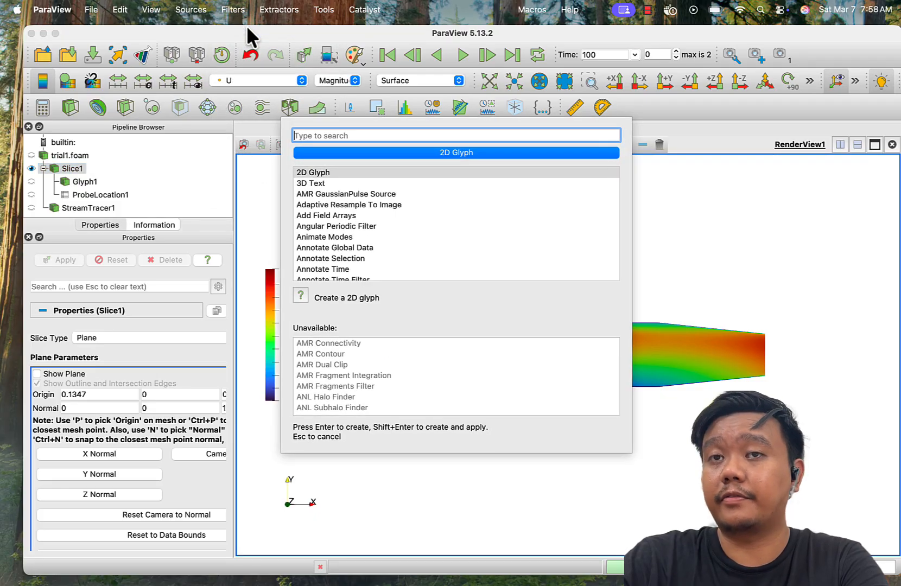
pyautogui.write('plot ')
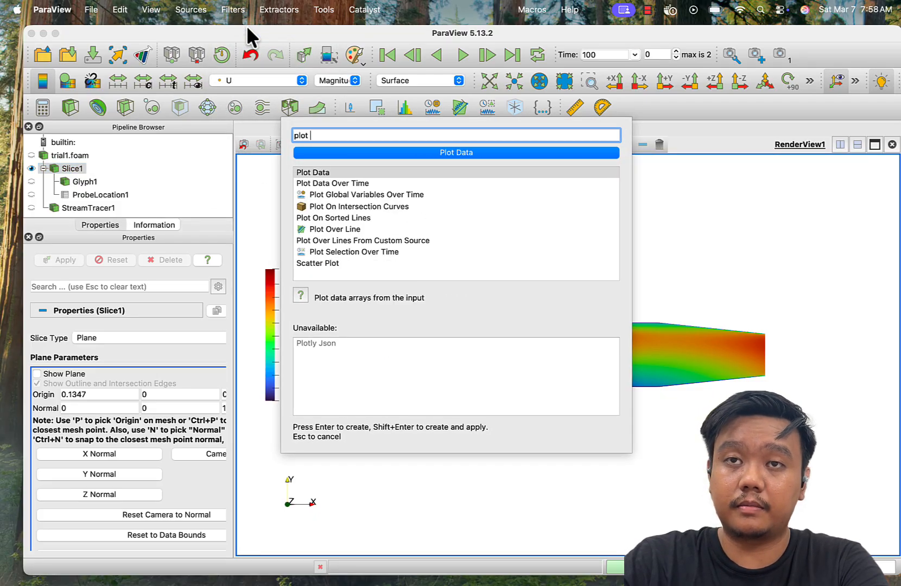
pyautogui.write('over')
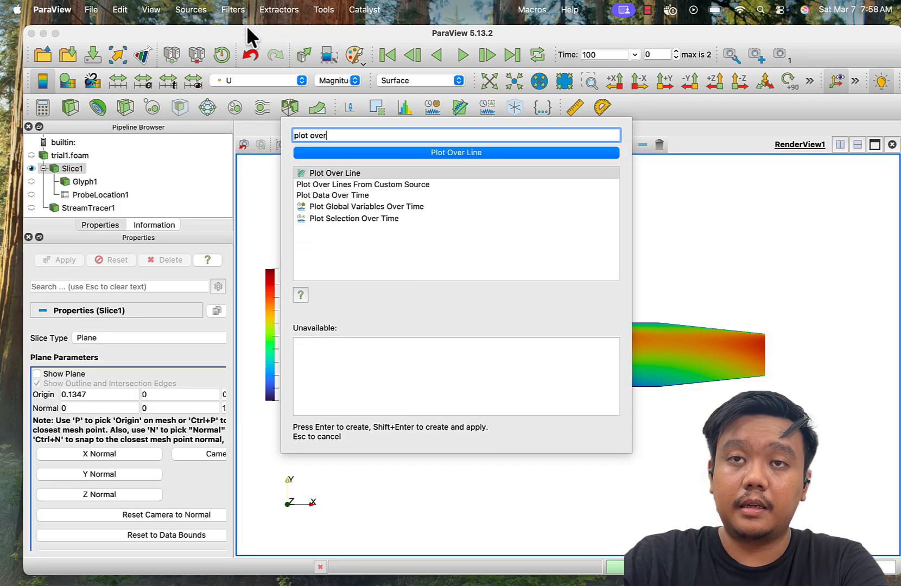
pyautogui.click(346, 173)
pyautogui.click(331, 152)
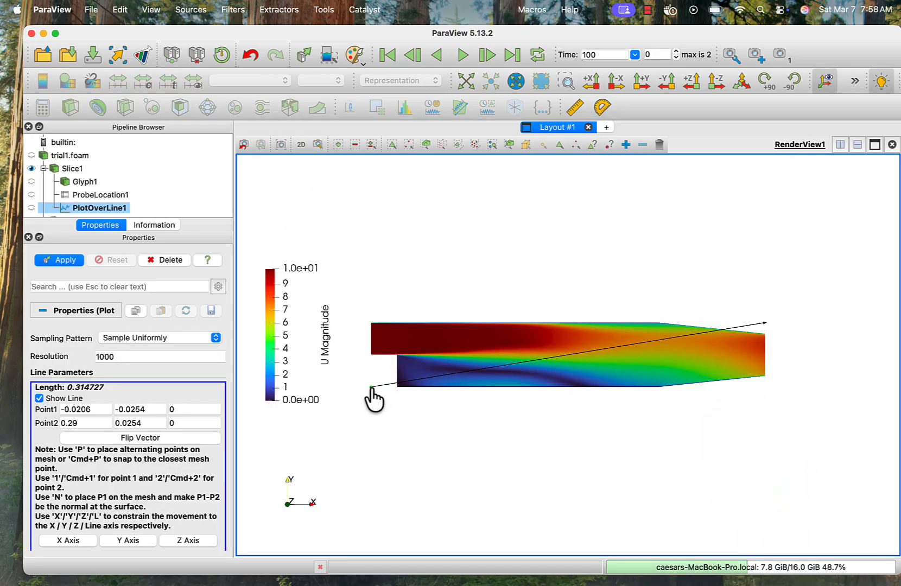
# - Place the plot line lengthwise through the slice from X about 0.0128 to 0.287, set both points' Y to 0 and apply
pyautogui.moveTo(371, 389); pyautogui.dragTo(413, 357)
pyautogui.moveTo(764, 325); pyautogui.dragTo(763, 352)
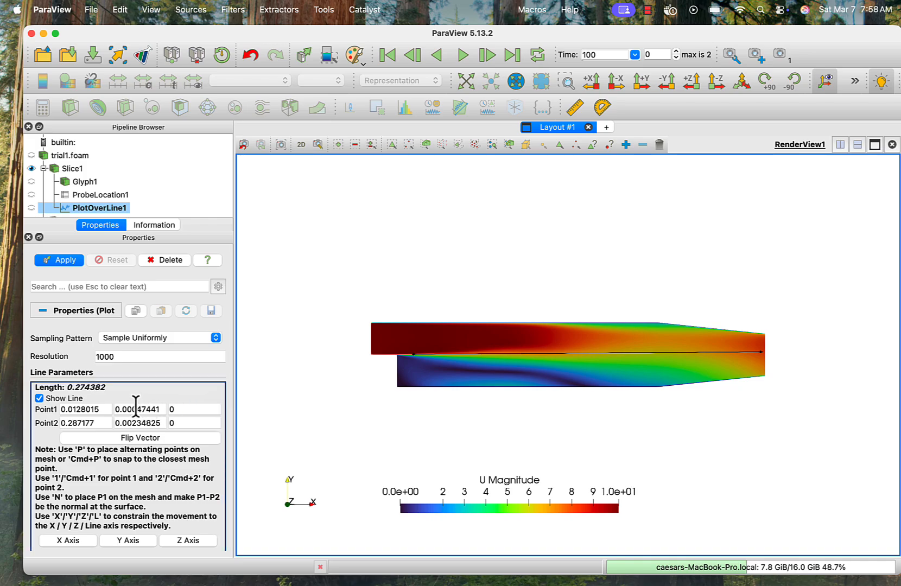
pyautogui.moveTo(129, 409); pyautogui.dragTo(215, 409)
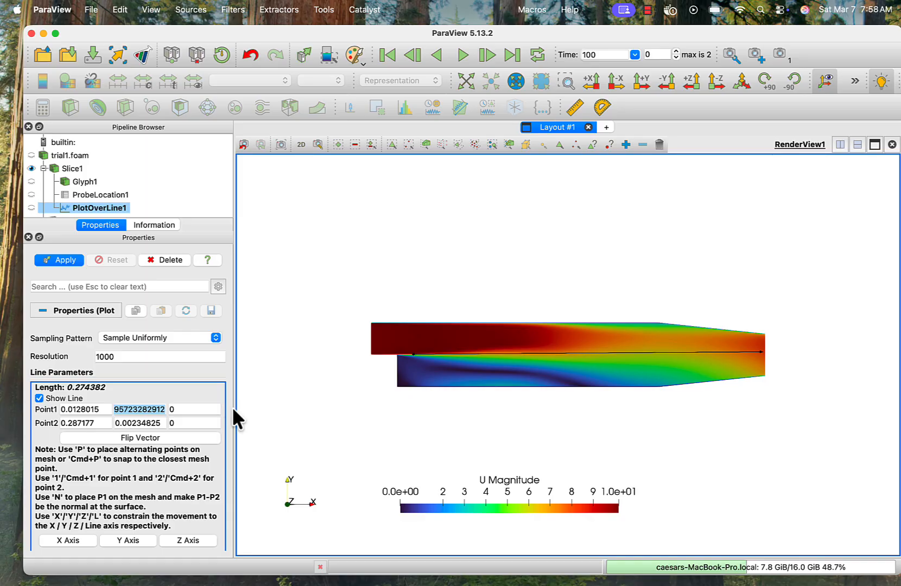
pyautogui.write('0')
pyautogui.doubleClick(145, 422)
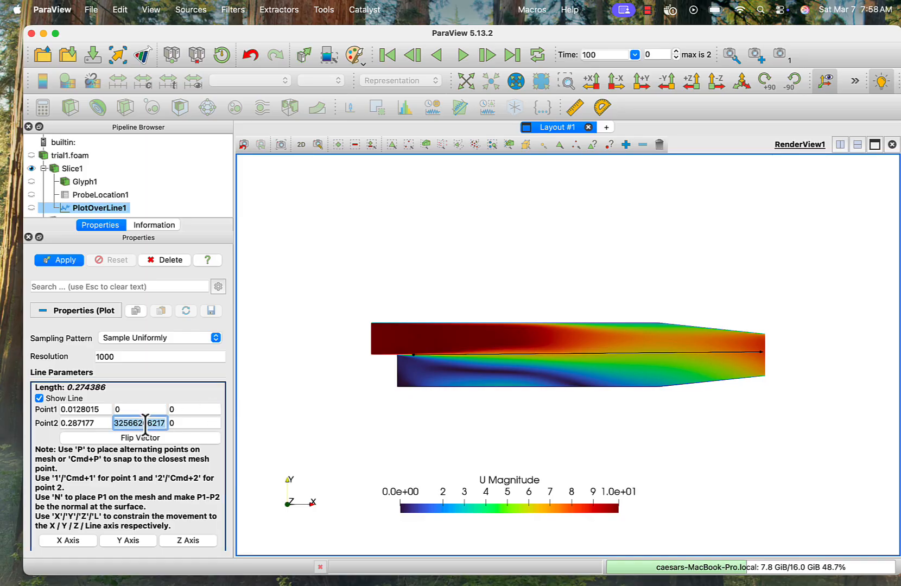
pyautogui.write('0')
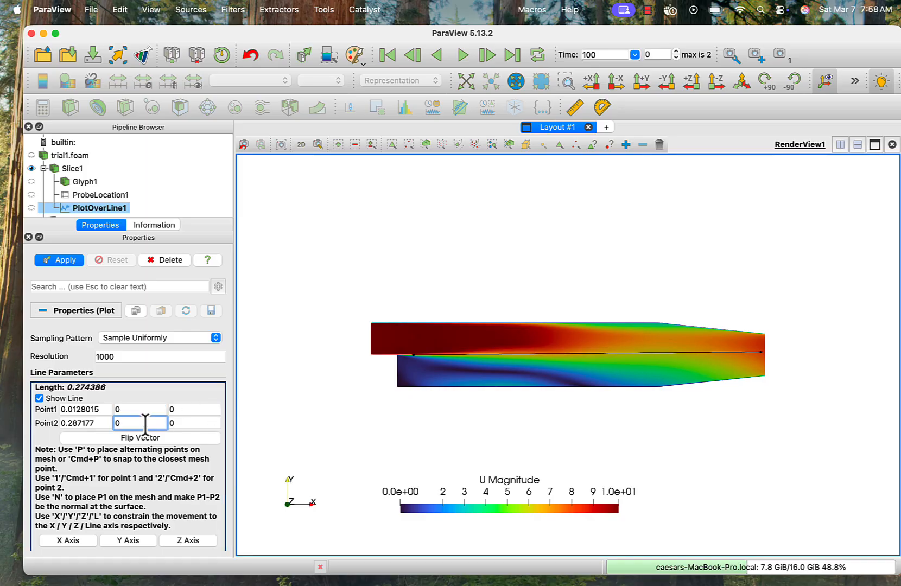
pyautogui.click(60, 259)
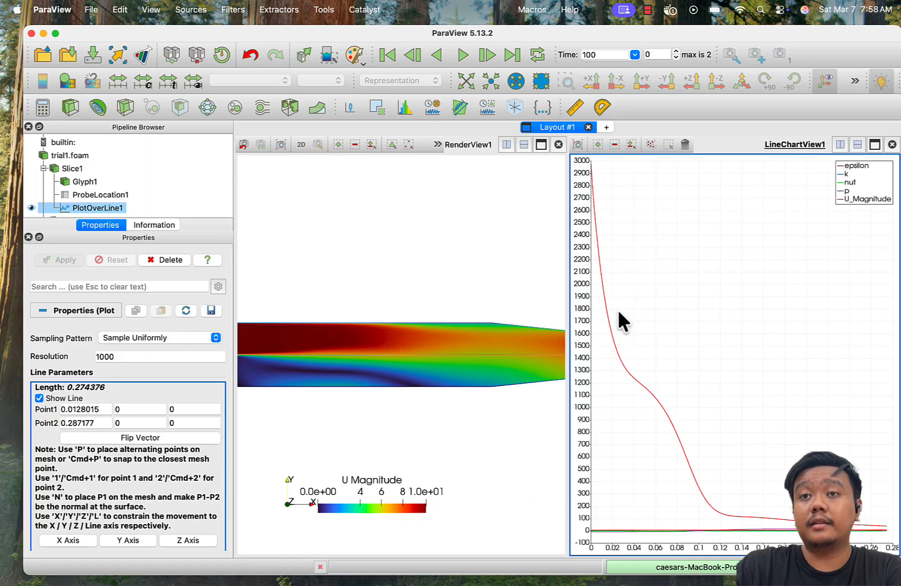
# - Clear all series of the line chart and plot only U_Magnitude
pyautogui.scroll(-5, 181, 448)
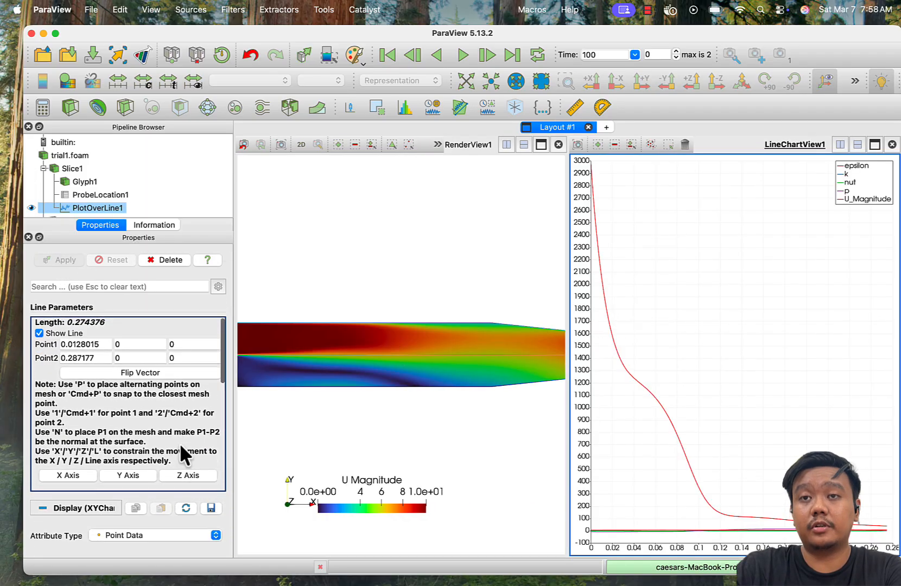
pyautogui.scroll(-6, 180, 443)
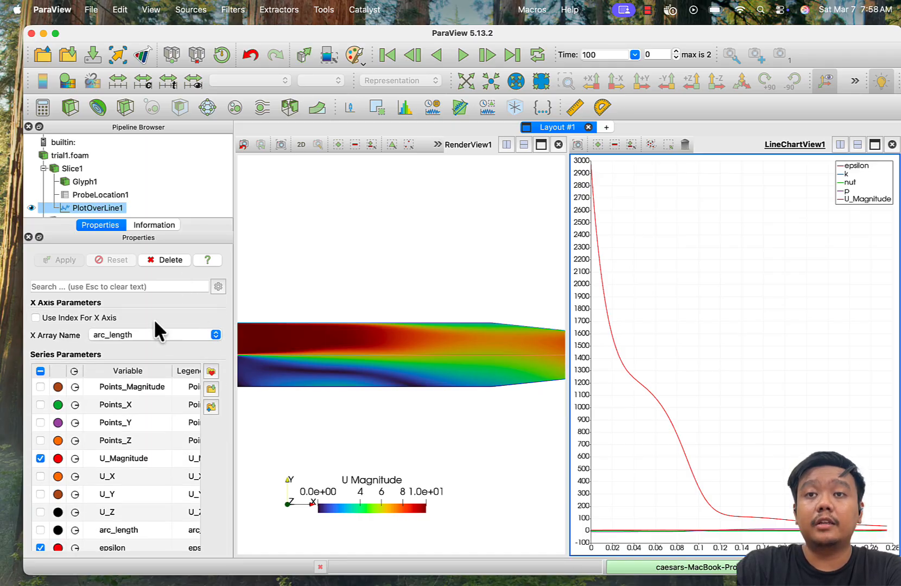
pyautogui.click(39, 370)
pyautogui.click(40, 371)
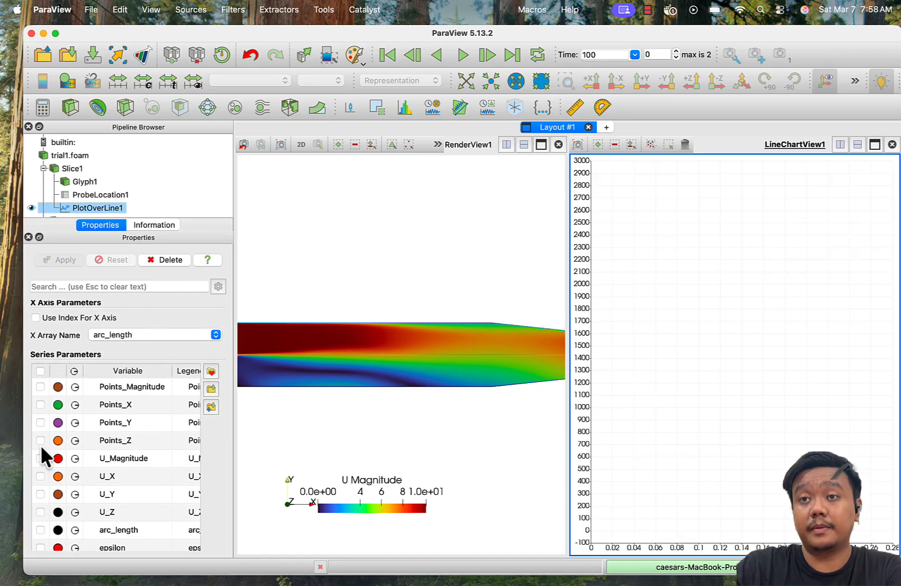
pyautogui.click(40, 458)
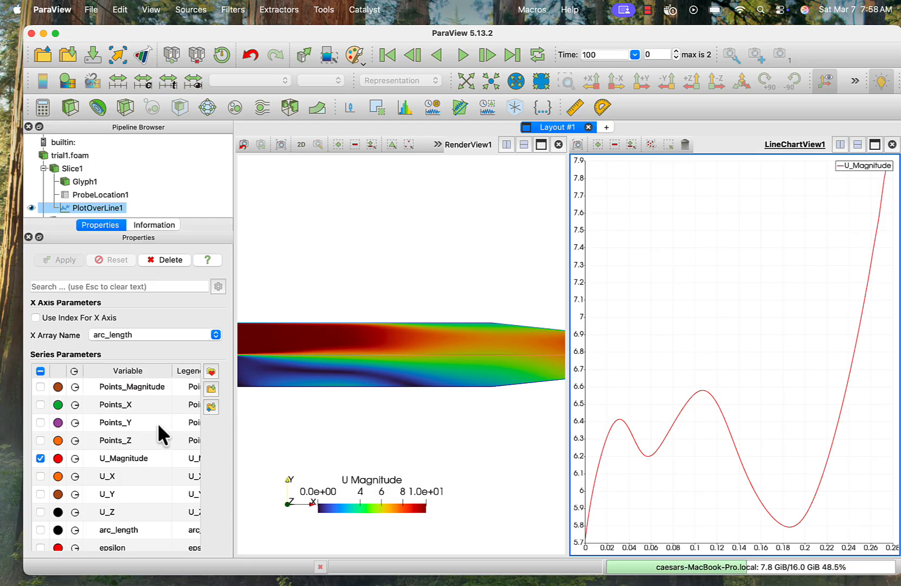
# - Add the velocity components U_X, U_Y and U_Z to the line chart
pyautogui.scroll(-3, 157, 422)
pyautogui.scroll(-1, 158, 423)
pyautogui.click(40, 414)
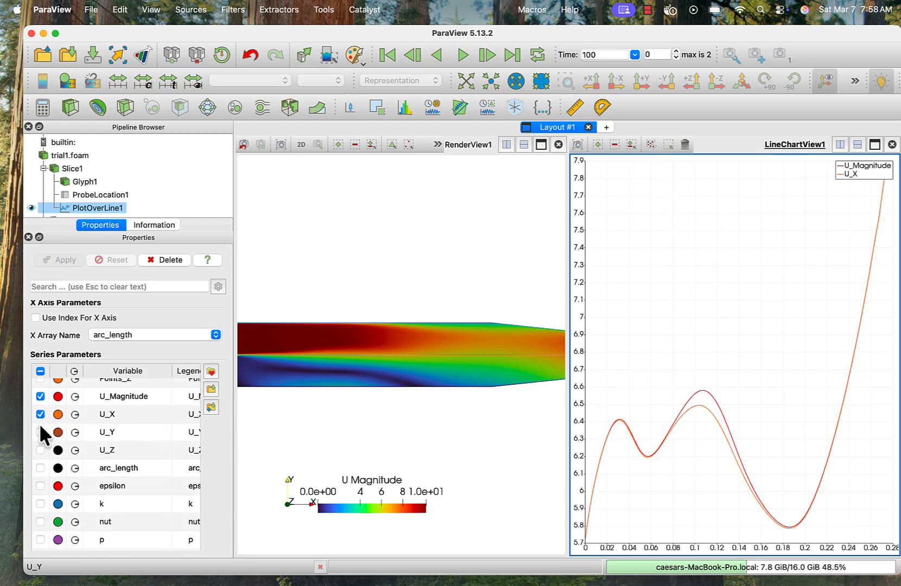
pyautogui.click(40, 427)
pyautogui.click(41, 450)
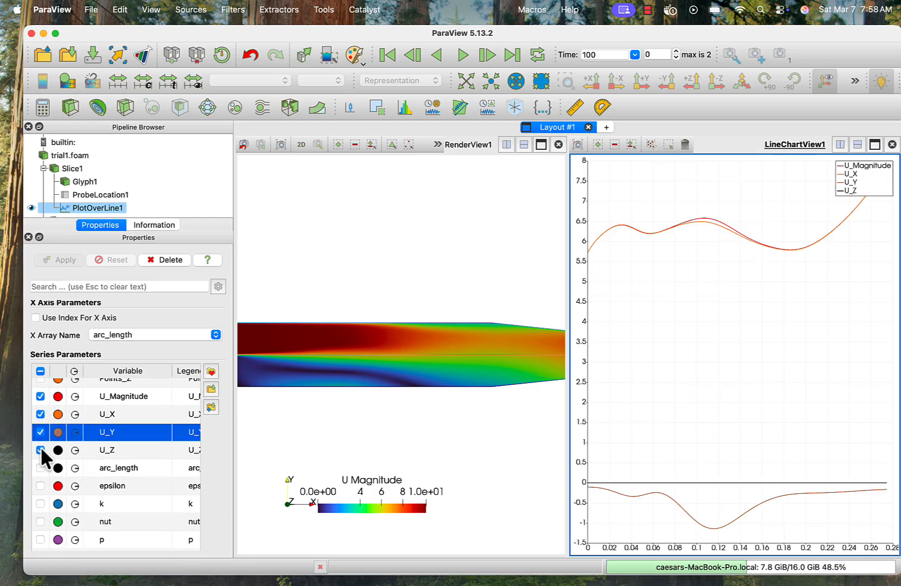
# - Clear all chart series and plot only the pressure p along the line
pyautogui.click(40, 371)
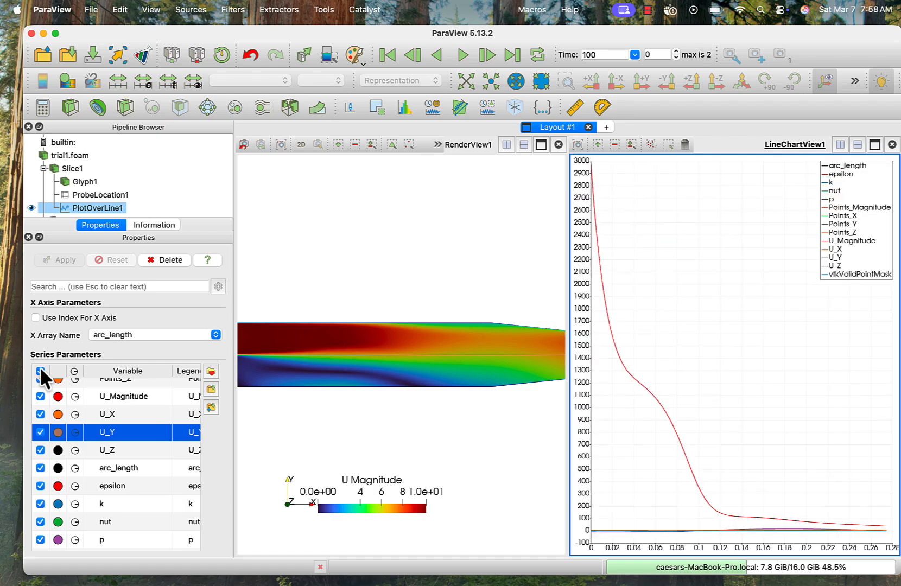
pyautogui.click(40, 371)
pyautogui.click(40, 539)
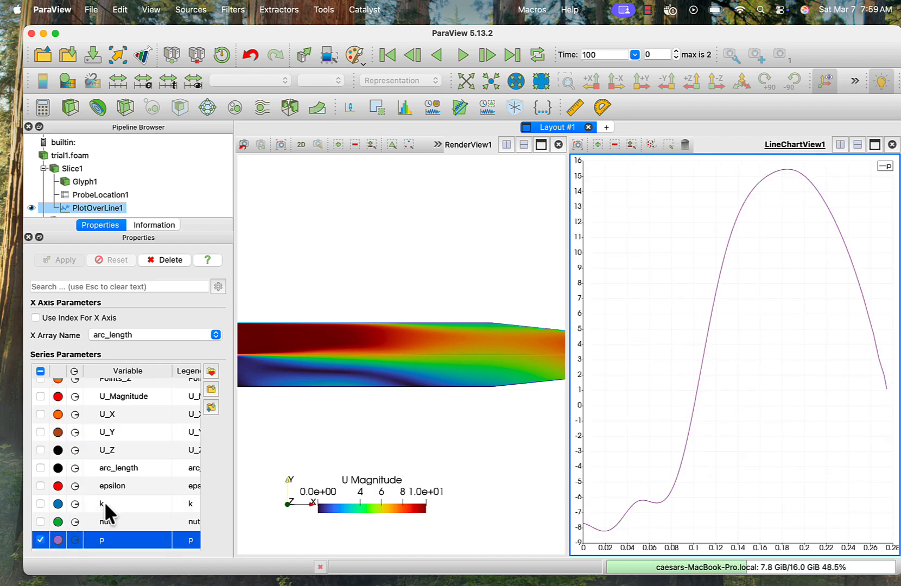
pyautogui.scroll(-5, 106, 508)
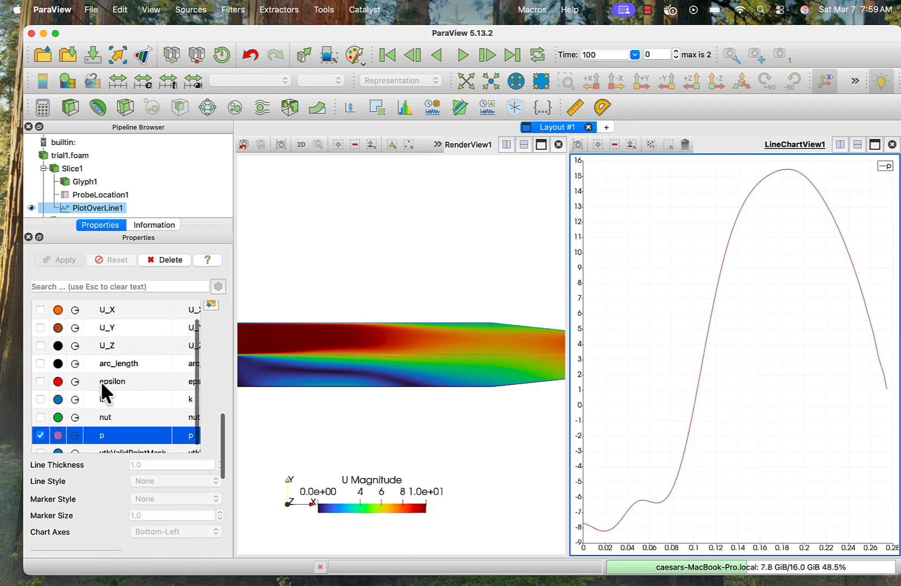
# - Replace the pressure curve with nut, k and epsilon one at a time, clearing each after viewing it
pyautogui.click(40, 435)
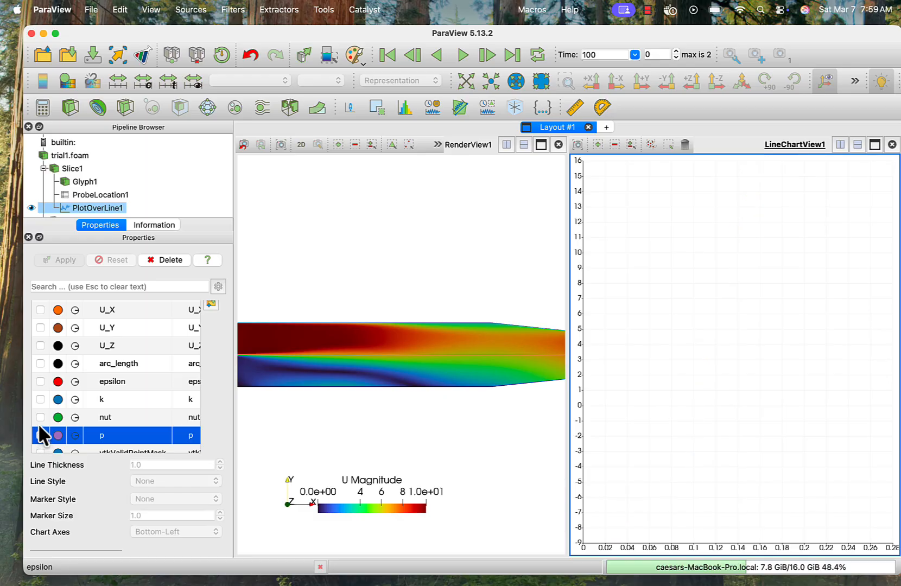
pyautogui.click(40, 422)
pyautogui.click(40, 417)
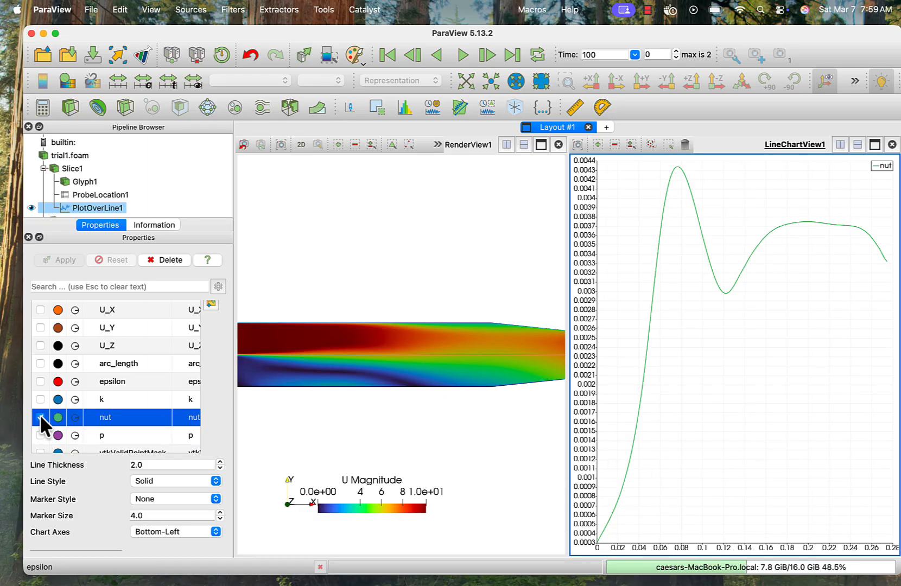
pyautogui.click(41, 417)
pyautogui.click(40, 399)
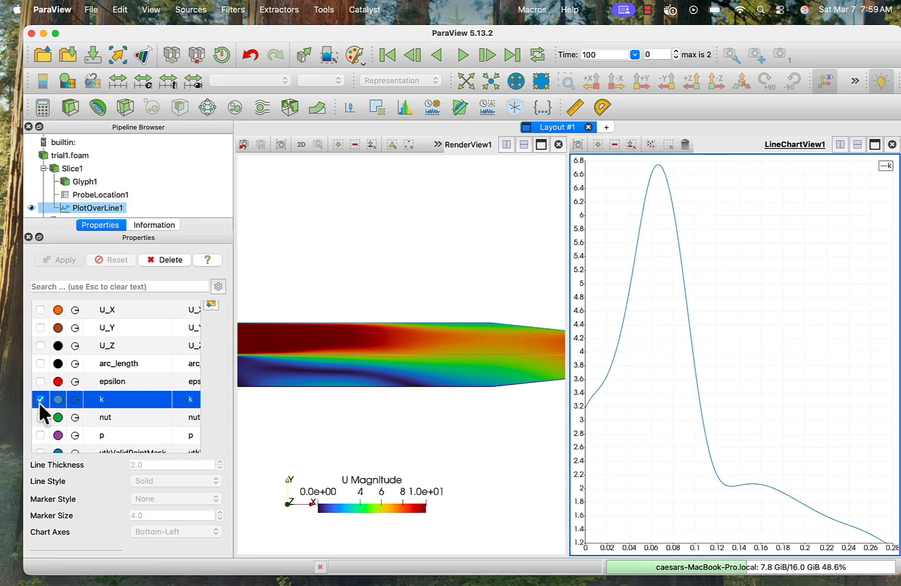
pyautogui.click(40, 400)
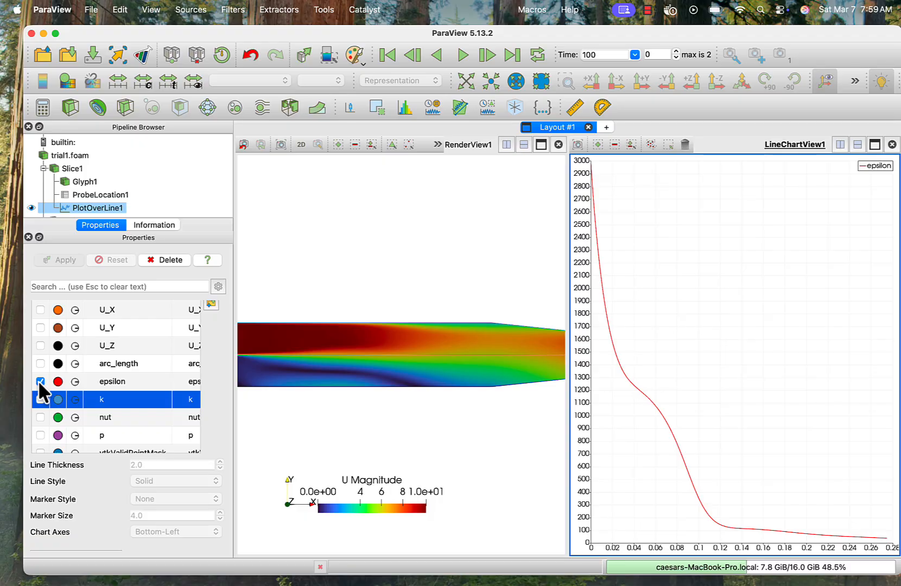
pyautogui.click(41, 381)
# - Plot U_Magnitude, U_X, U_Y and U_Z together in the empty line chart
pyautogui.scroll(3, 48, 381)
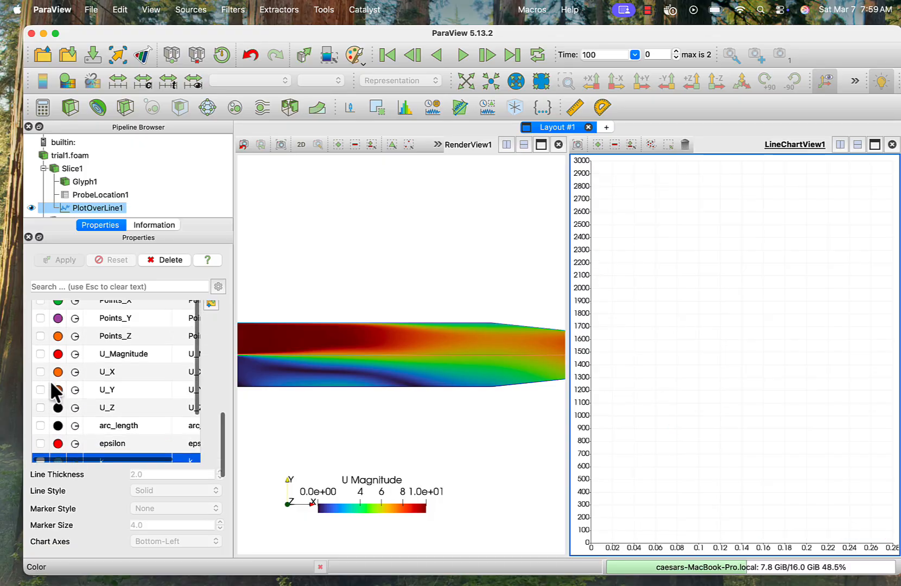
pyautogui.click(41, 354)
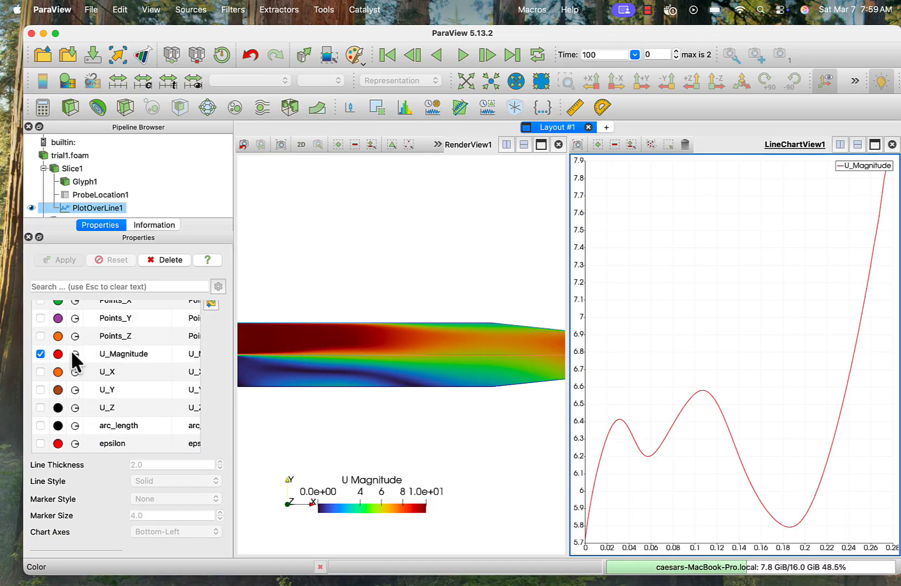
pyautogui.click(40, 372)
pyautogui.click(40, 390)
pyautogui.click(40, 408)
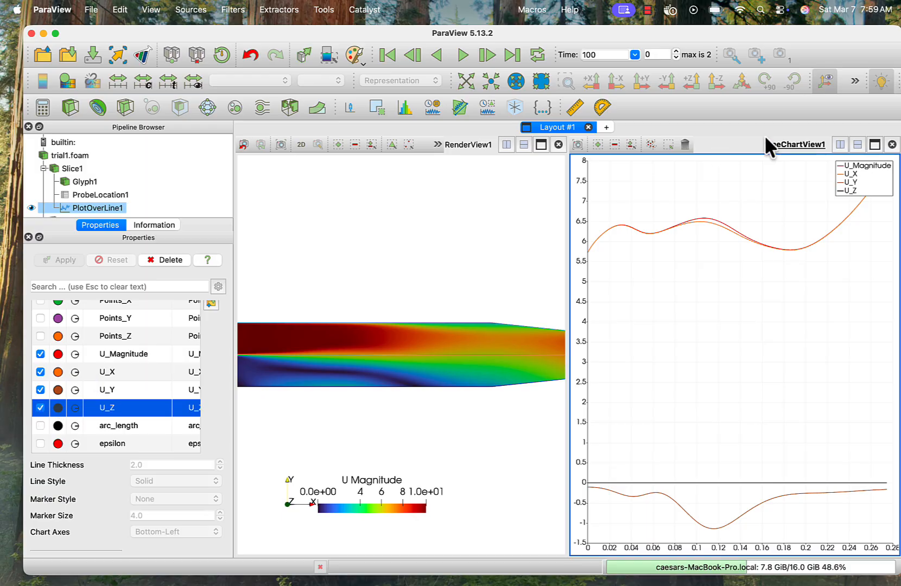
# - Split the area below the line chart, create a SpreadSheet View of PlotOverLine1 there and enlarge it
pyautogui.click(857, 144)
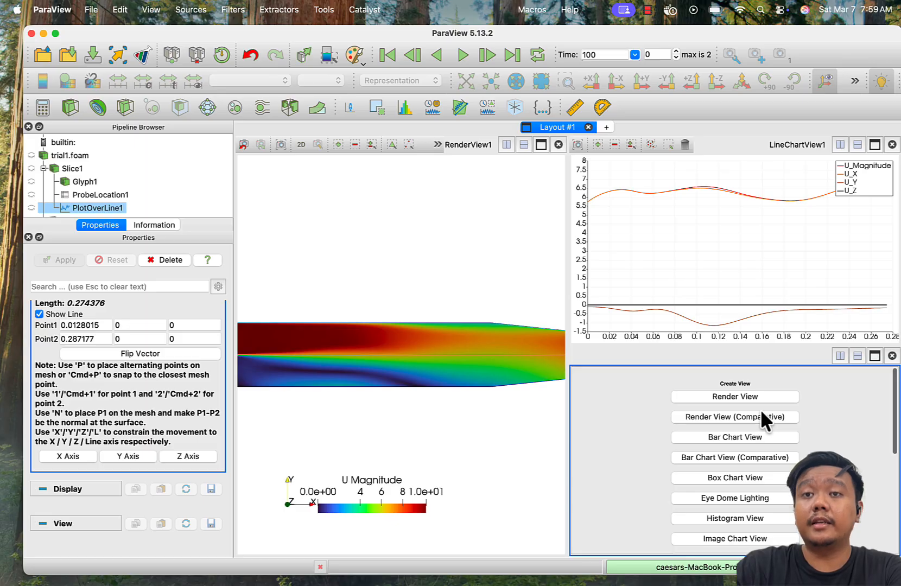
pyautogui.scroll(-8, 760, 409)
pyautogui.scroll(-2, 760, 409)
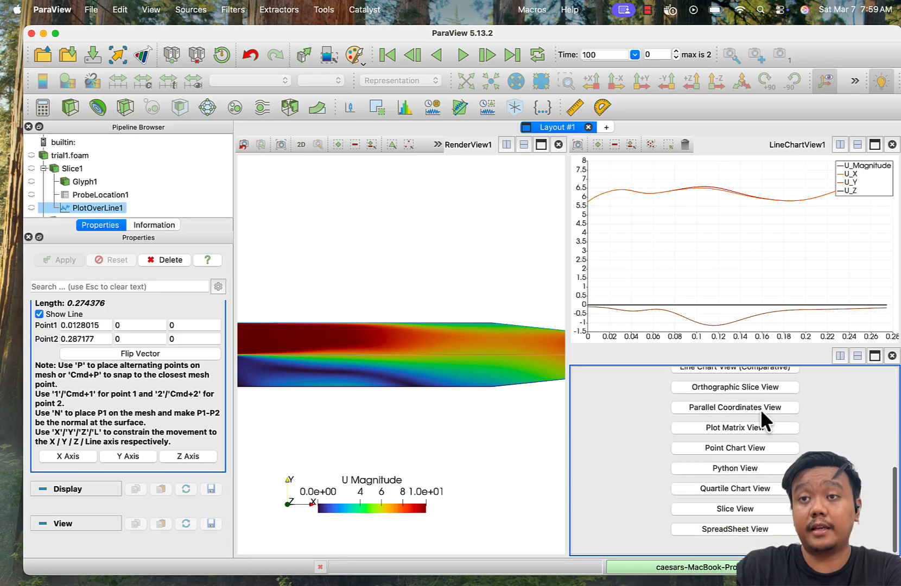
pyautogui.click(728, 527)
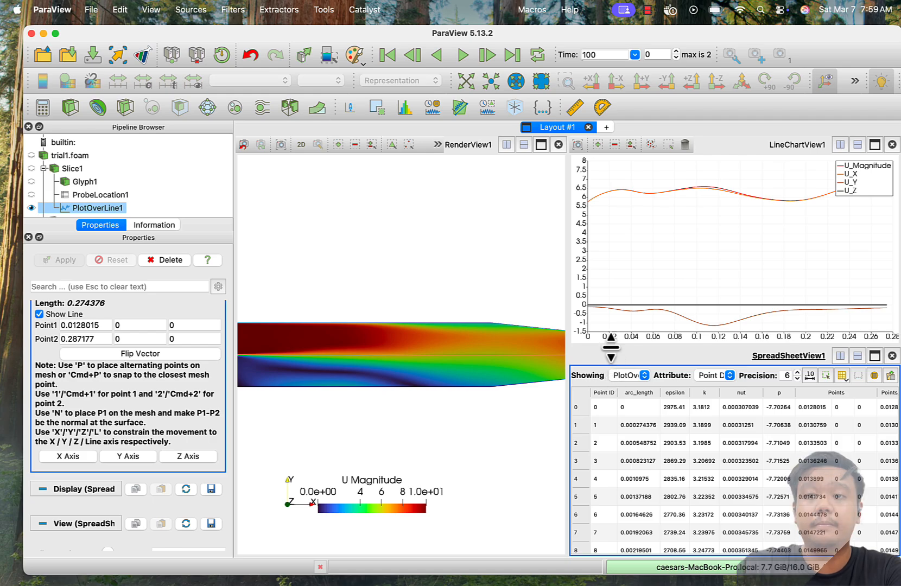
pyautogui.moveTo(610, 347); pyautogui.dragTo(461, 290)
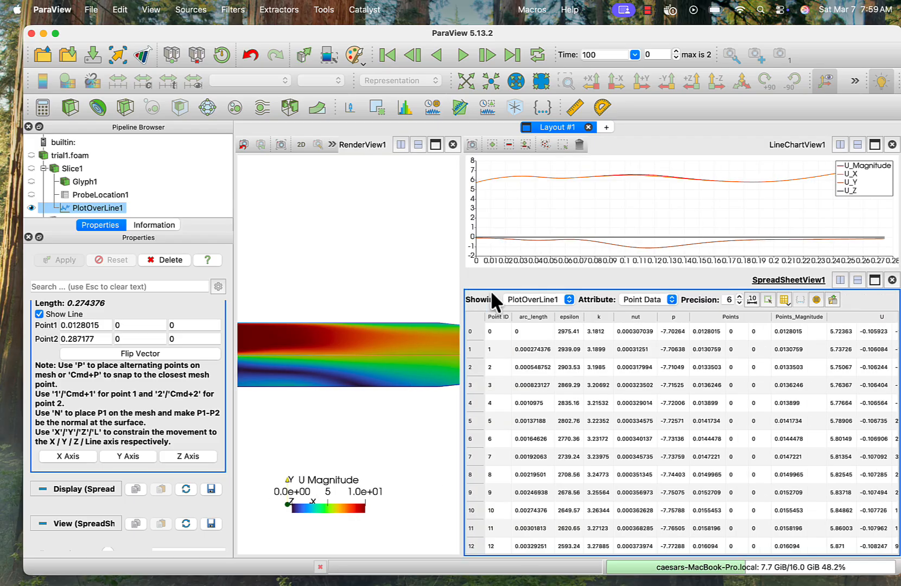
# - Export the PlotOverLine1 spreadsheet as a comma-delimited file named data in the Downloads folder, with Mixed notation and precision 6
pyautogui.click(834, 300)
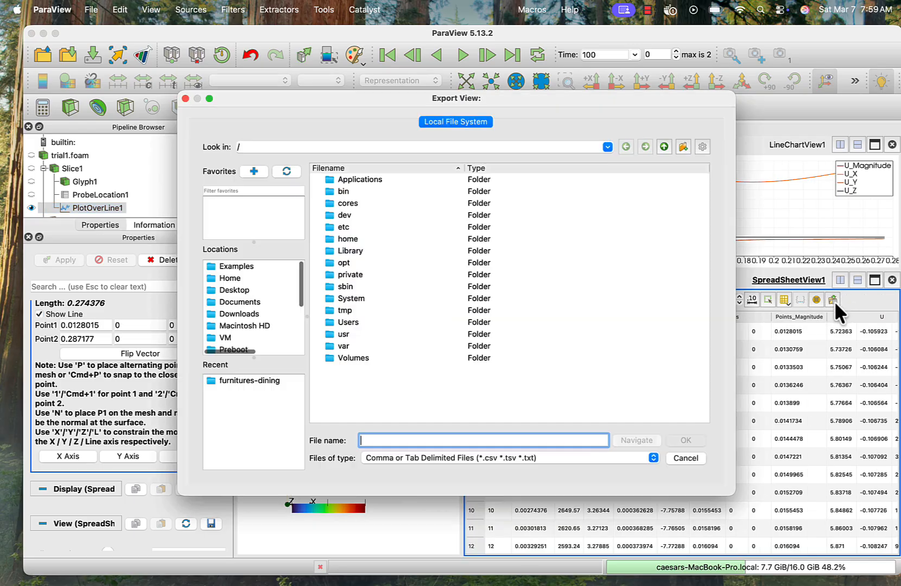
pyautogui.write('dara')
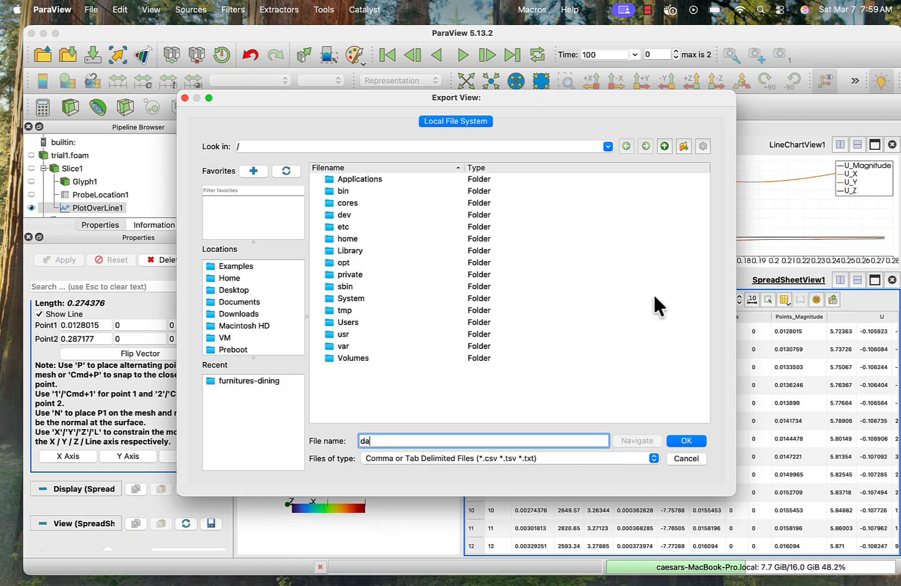
pyautogui.press('BackSpace')
pyautogui.press('BackSpace')
pyautogui.write('ta')
pyautogui.click(239, 315)
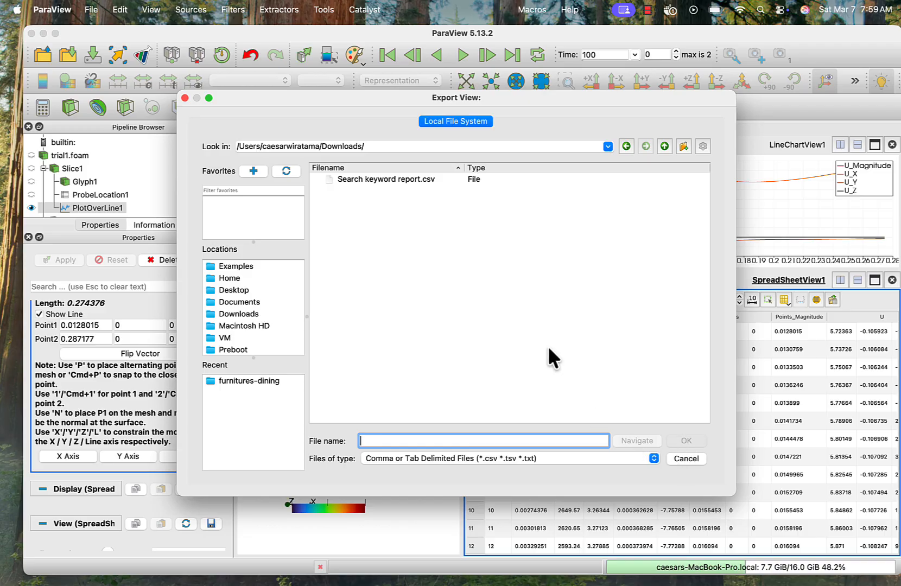
pyautogui.click(406, 440)
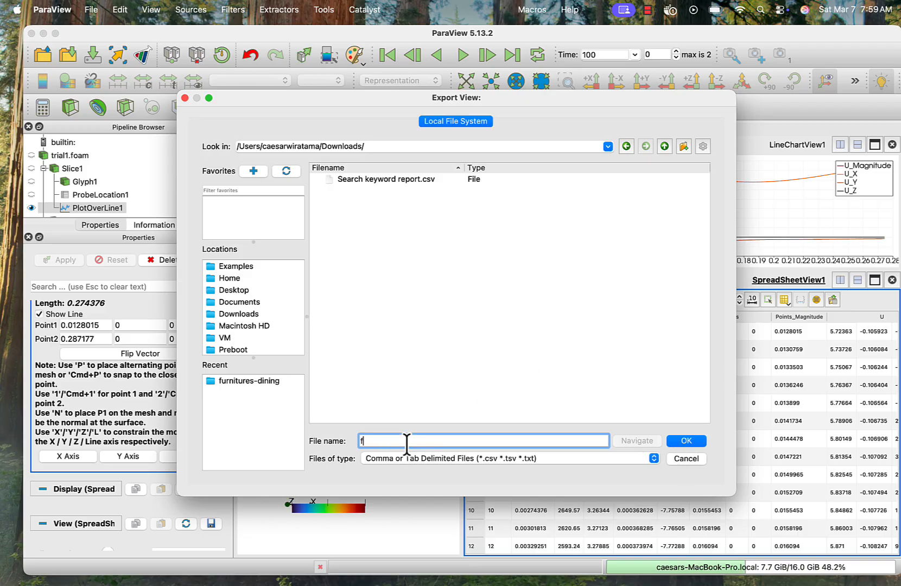
pyautogui.write('dayt')
pyautogui.press('BackSpace')
pyautogui.press('BackSpace')
pyautogui.write('ta')
pyautogui.click(692, 438)
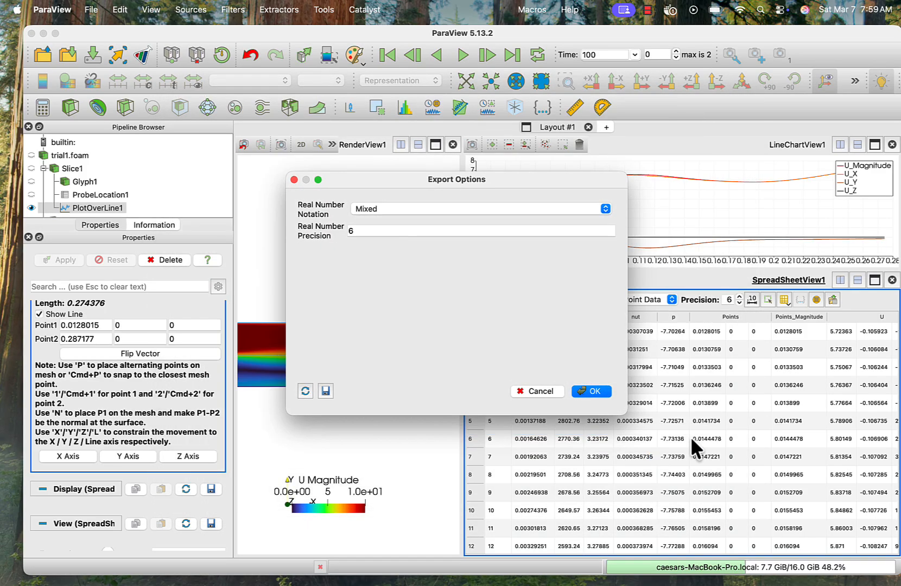
pyautogui.click(596, 388)
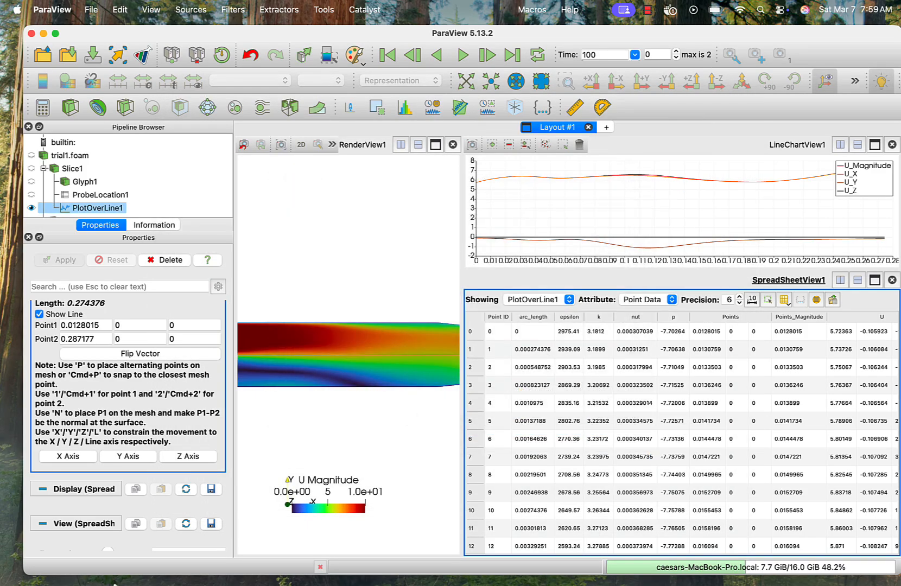
# - Switch to Finder and open data.csv from the Downloads folder in Microsoft Excel, accepting the default data conversions
pyautogui.click(62, 561)
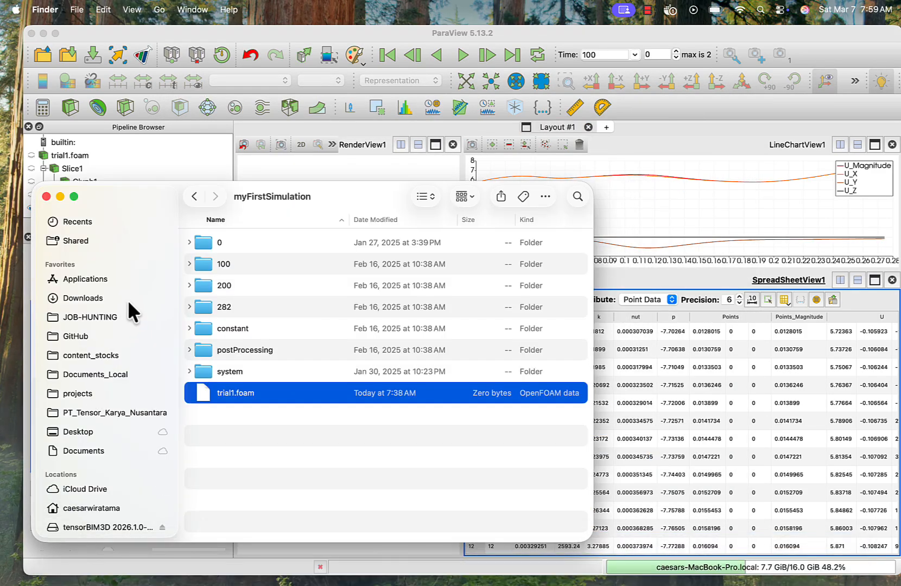
pyautogui.click(88, 298)
pyautogui.click(223, 380)
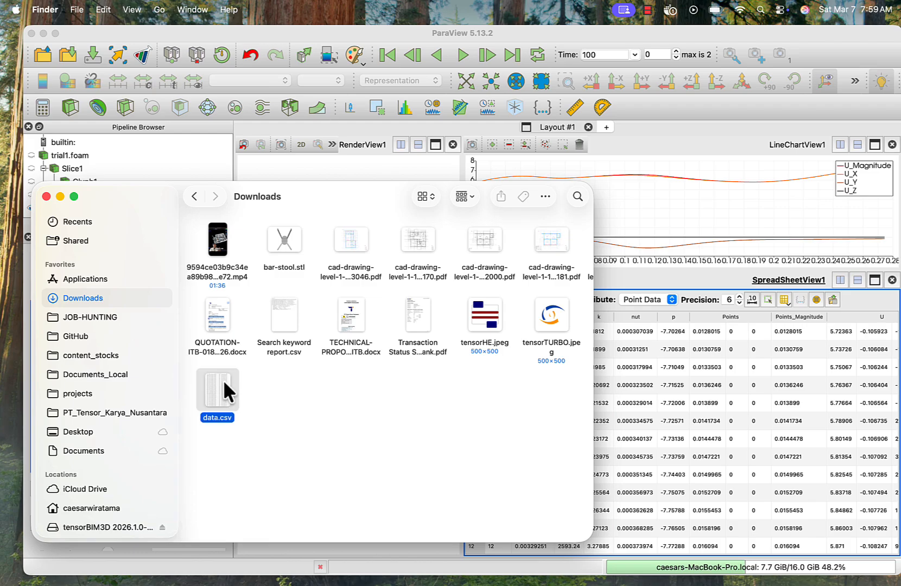
pyautogui.rightClick(223, 380)
pyautogui.moveTo(341, 328)
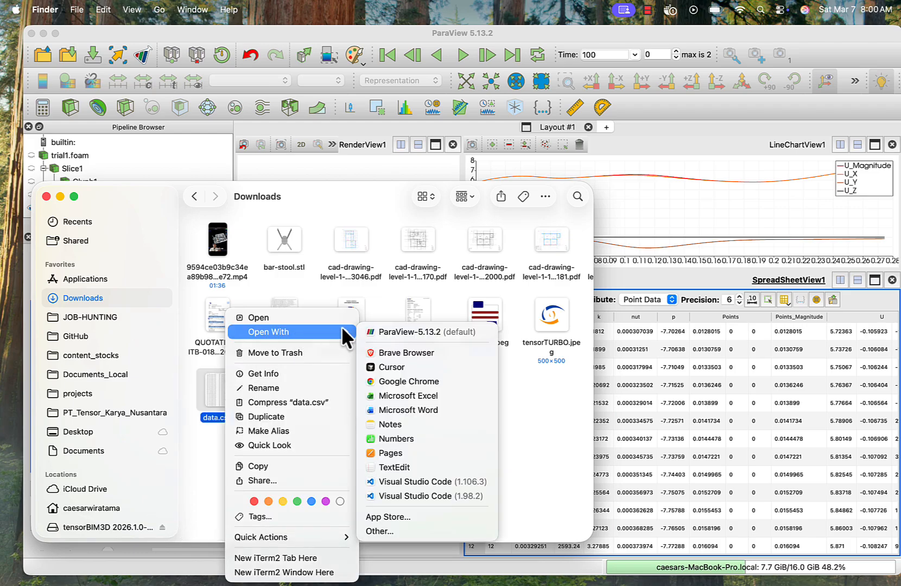
pyautogui.click(420, 391)
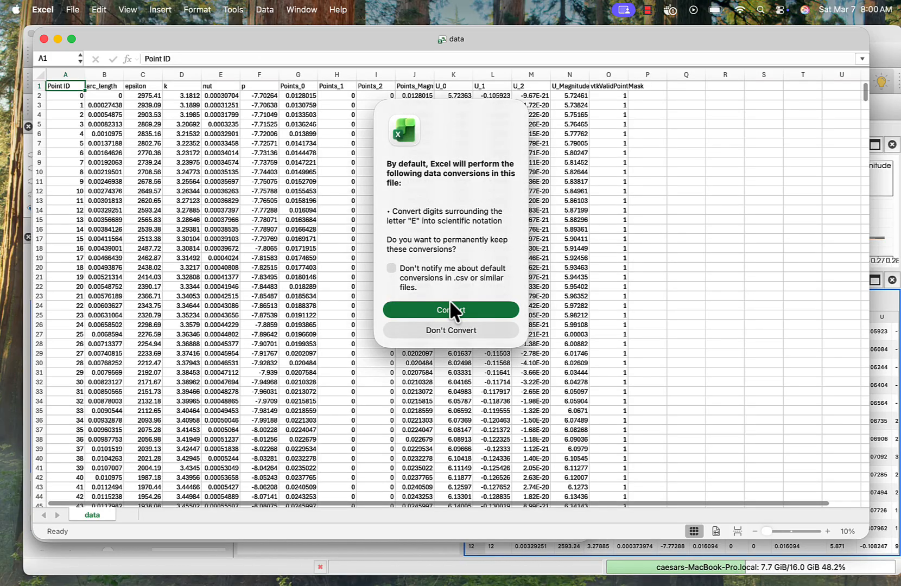
pyautogui.click(450, 310)
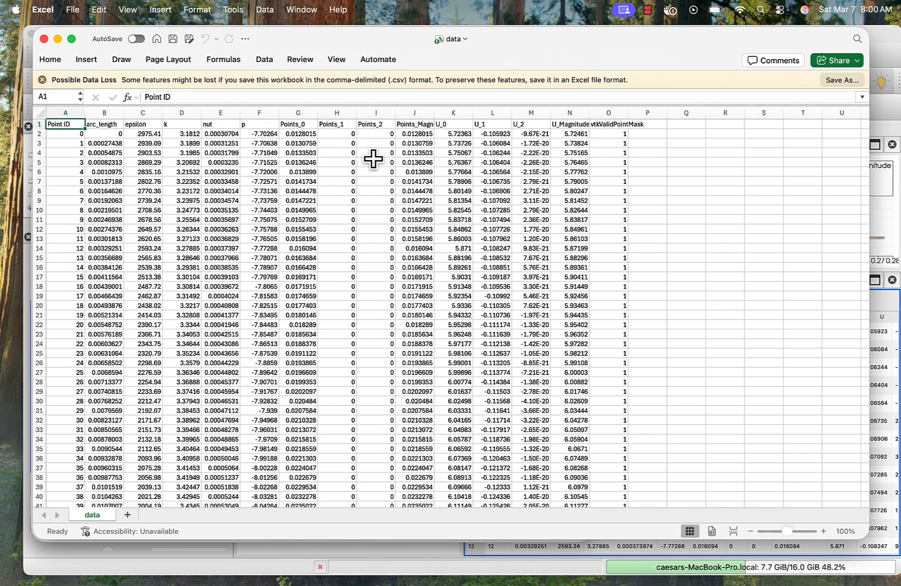
# - Look through the exported rows in the data workbook and close it
pyautogui.scroll(-5, 360, 195)
pyautogui.scroll(5, 360, 196)
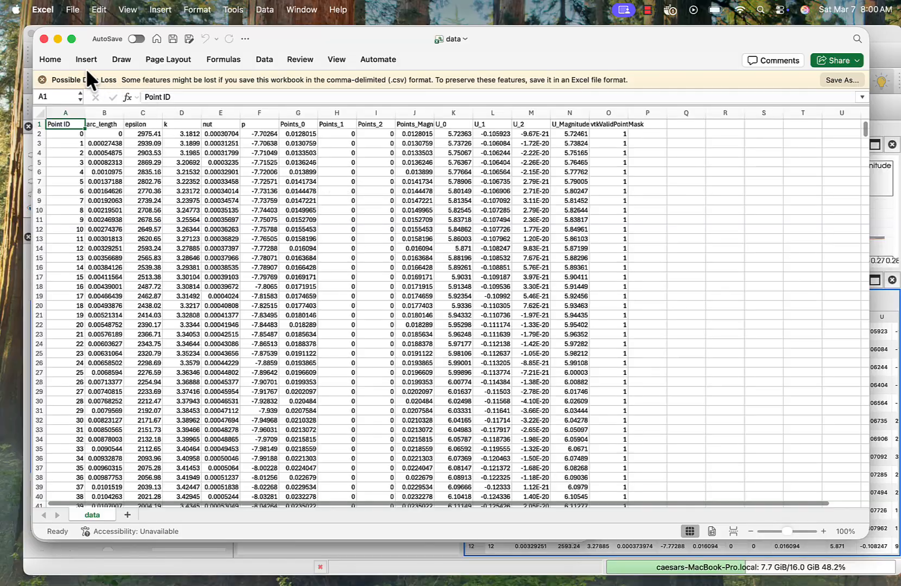
pyautogui.click(44, 39)
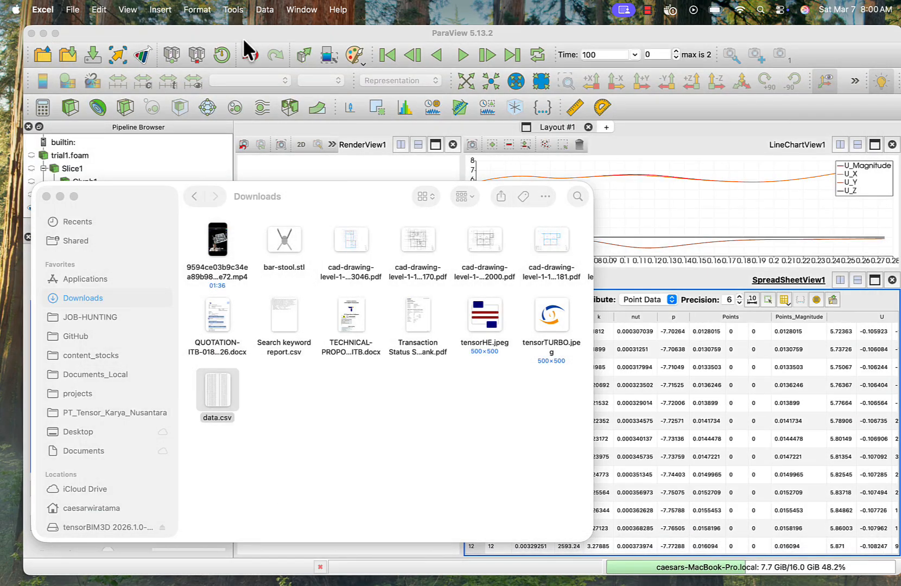
# - Return to ParaView, close the spreadsheet and line chart views, and hide PlotOverLine1 in the render view
pyautogui.click(336, 34)
pyautogui.click(892, 280)
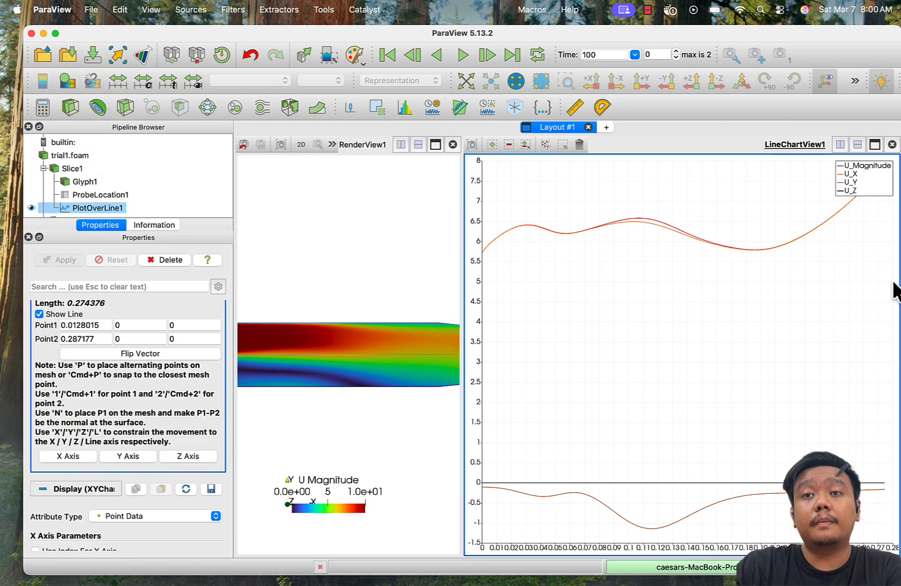
pyautogui.click(891, 145)
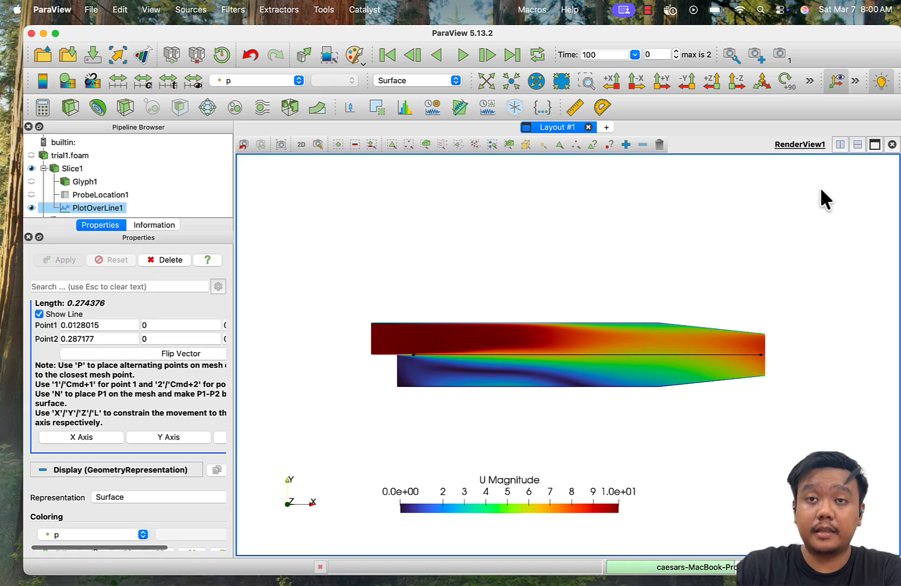
pyautogui.click(31, 207)
# - Save the animation of Slice1 to the Downloads folder as an FFMPEG AVI file named animation, keeping the default save options
pyautogui.click(67, 164)
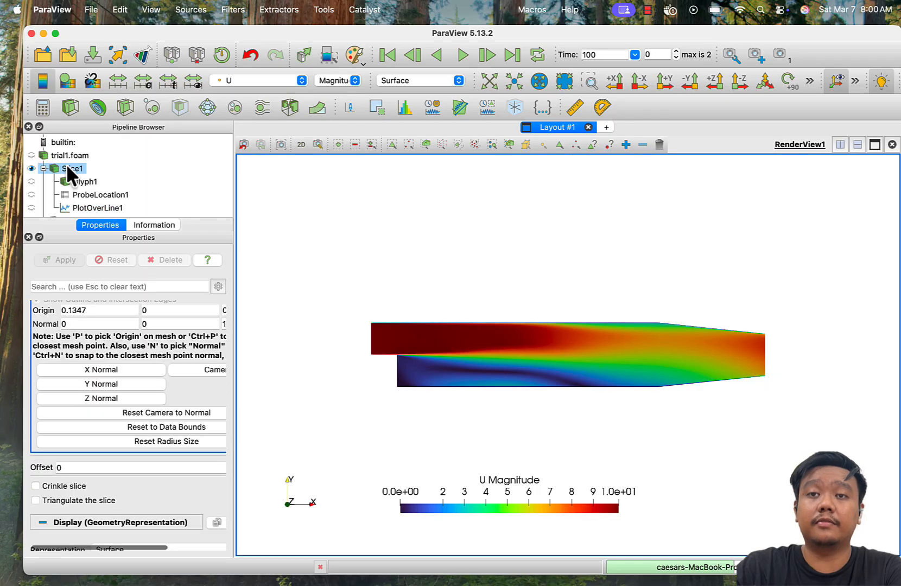
pyautogui.click(90, 9)
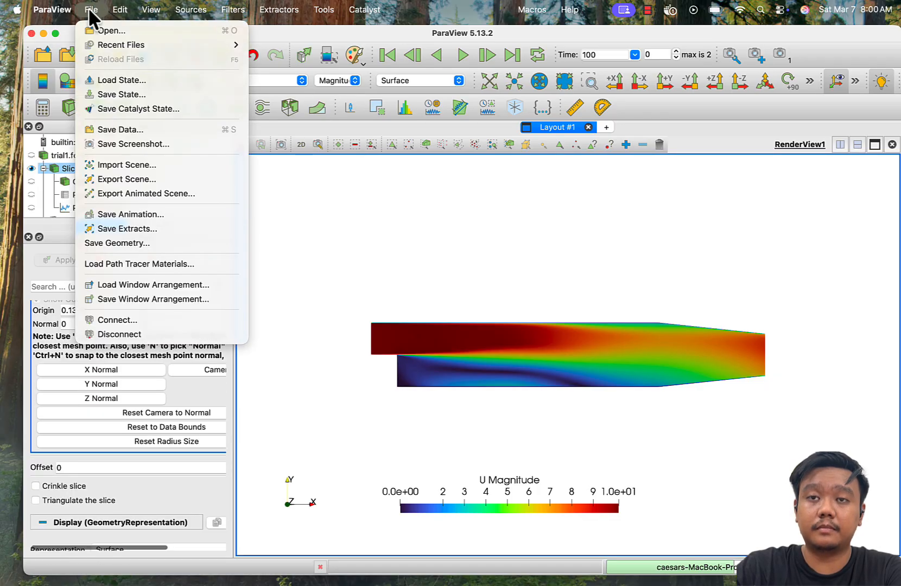
pyautogui.click(142, 213)
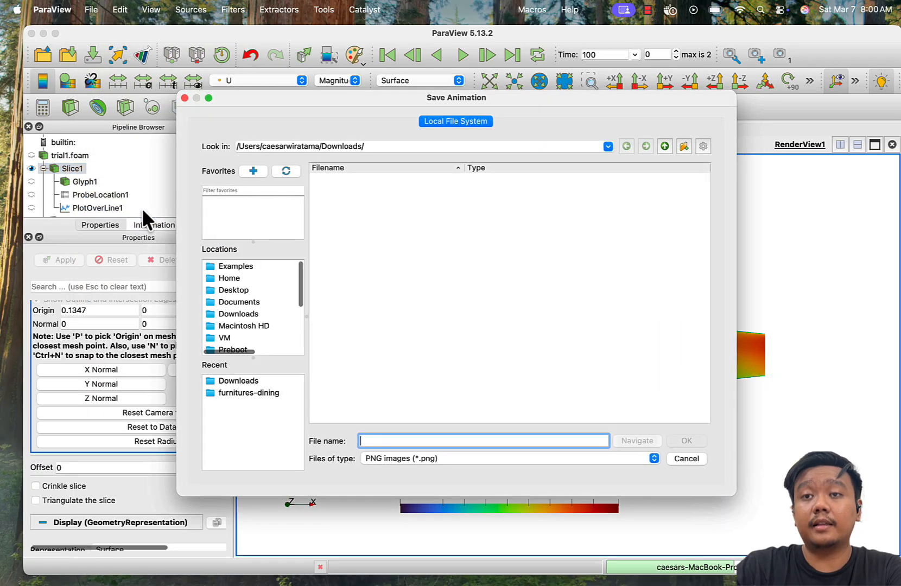
pyautogui.write('a')
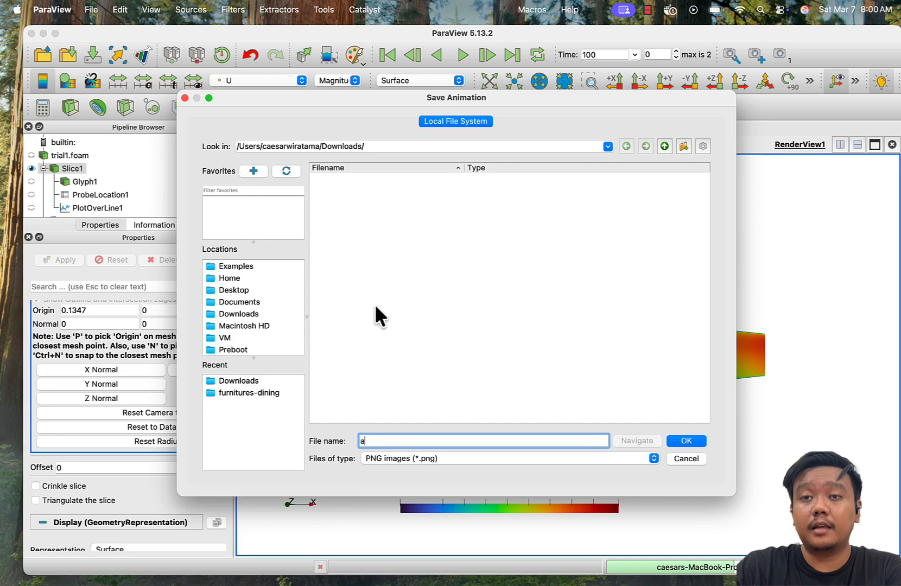
pyautogui.write('nimatio')
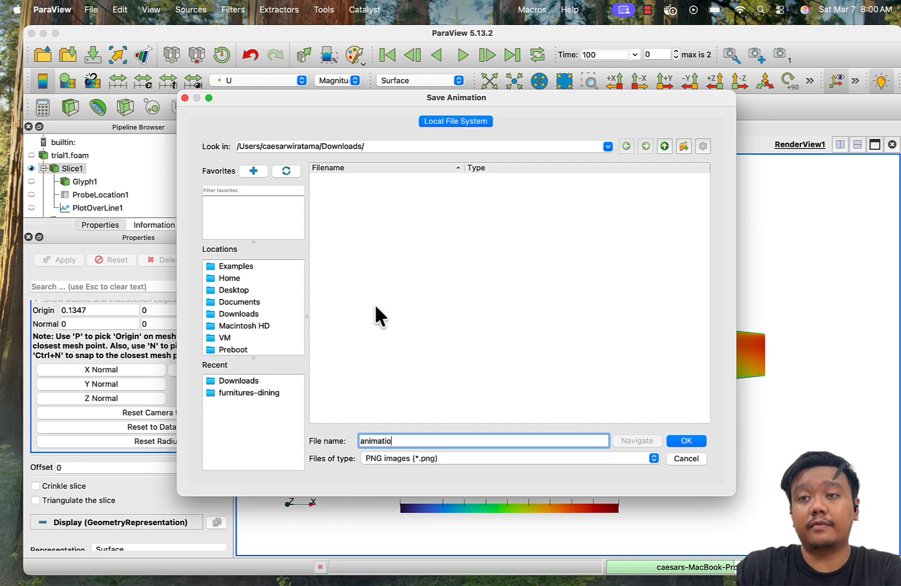
pyautogui.write('n')
pyautogui.click(463, 458)
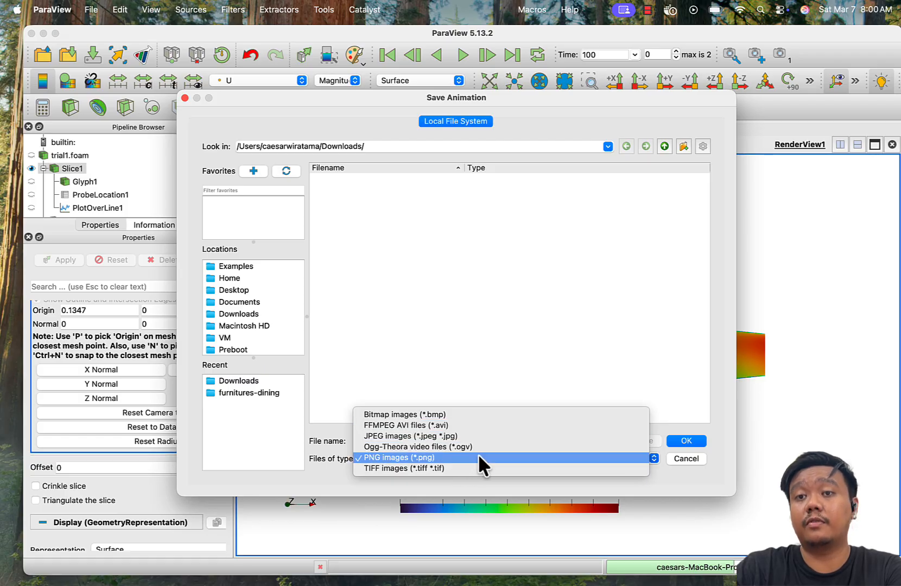
pyautogui.click(465, 424)
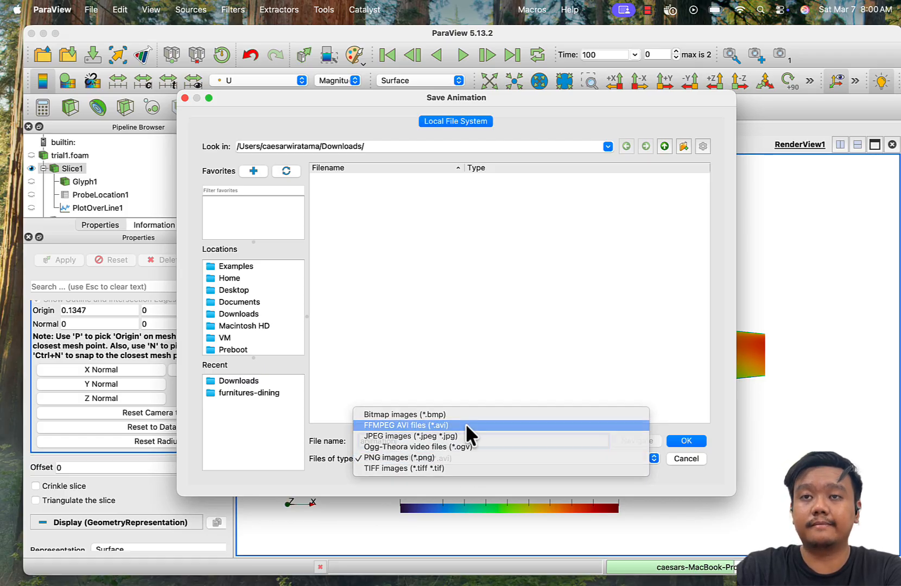
pyautogui.click(678, 440)
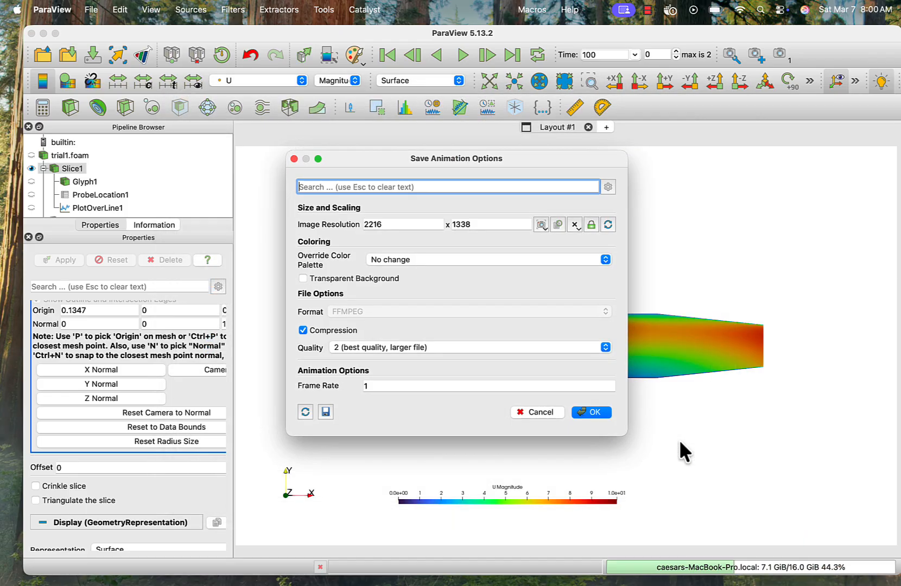
pyautogui.click(603, 412)
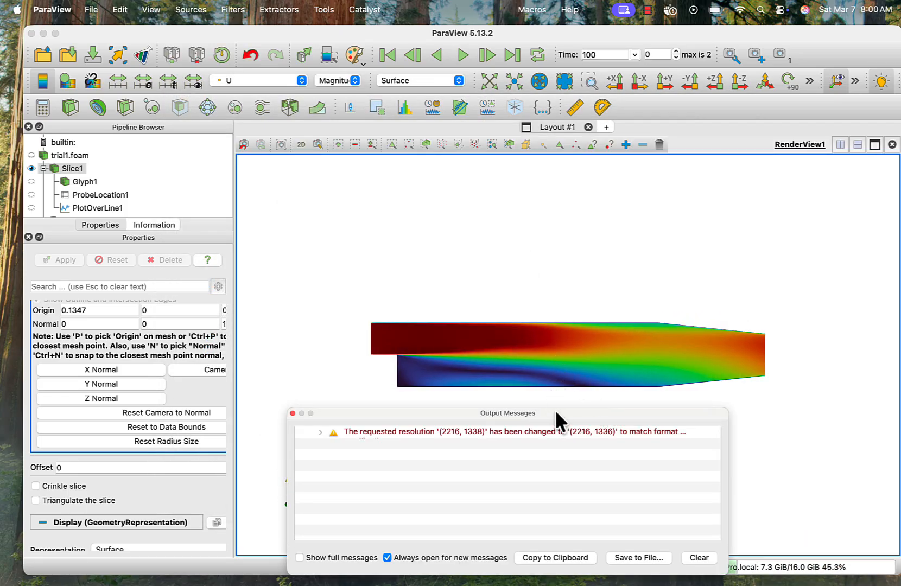
# - Display the velocity slice at time 200 and finally at time 282, and clear the output messages
pyautogui.click(634, 54)
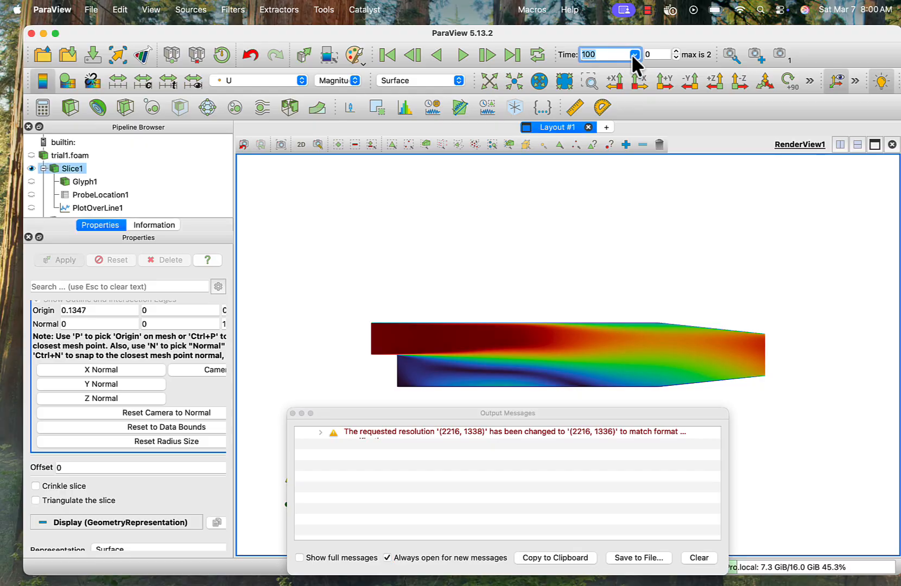
pyautogui.click(622, 72)
pyautogui.click(634, 54)
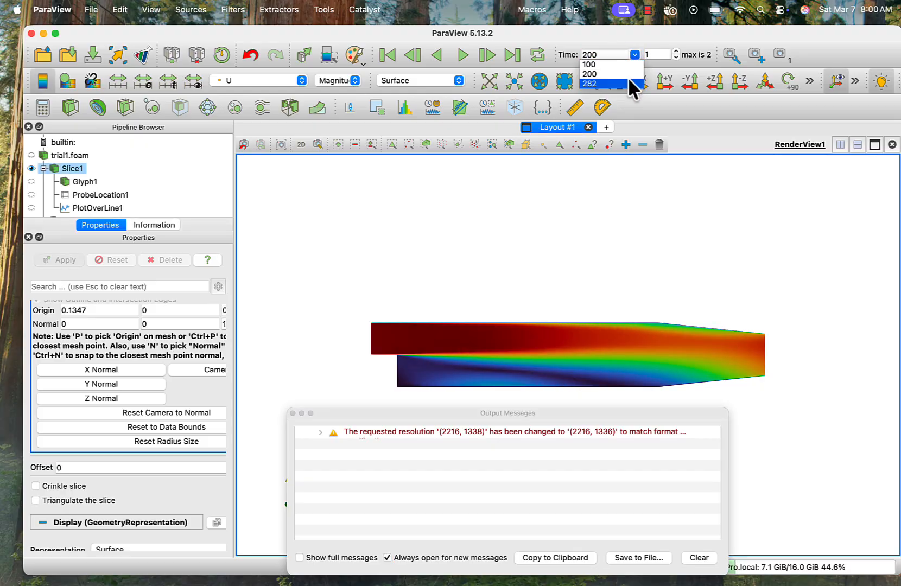
pyautogui.click(630, 83)
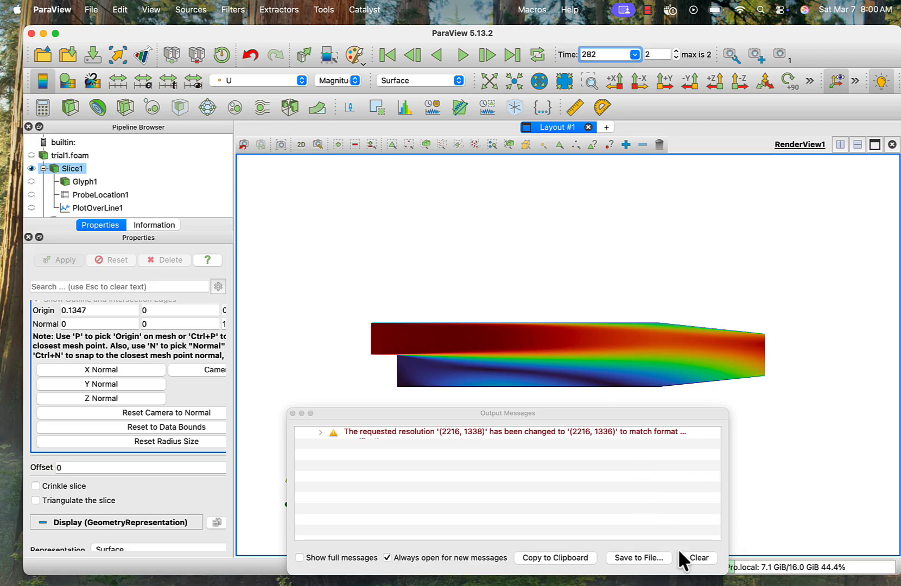
pyautogui.click(693, 557)
pyautogui.scroll(-1, 182, 183)
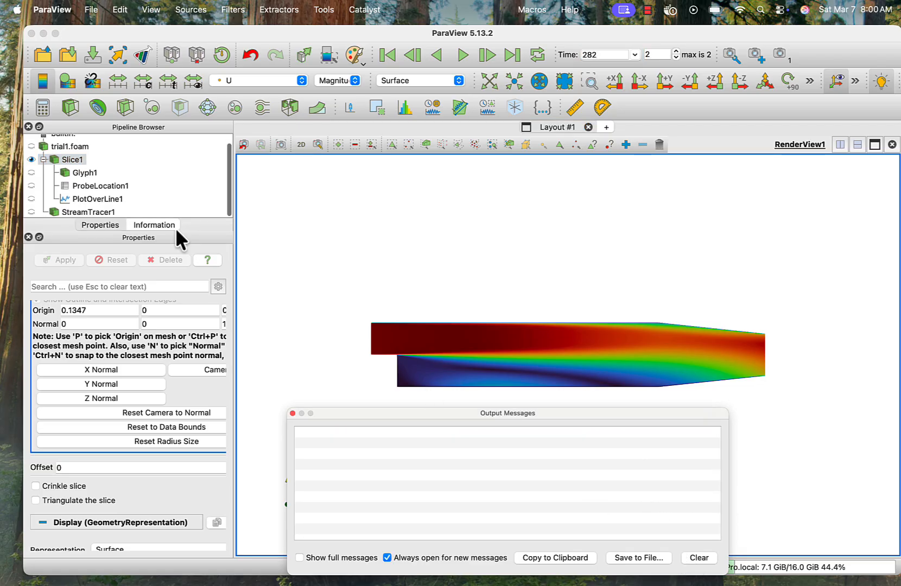
# - Switch to Finder, open animation.avi from the Downloads folder in QuickTime Player and play it
pyautogui.click(59, 559)
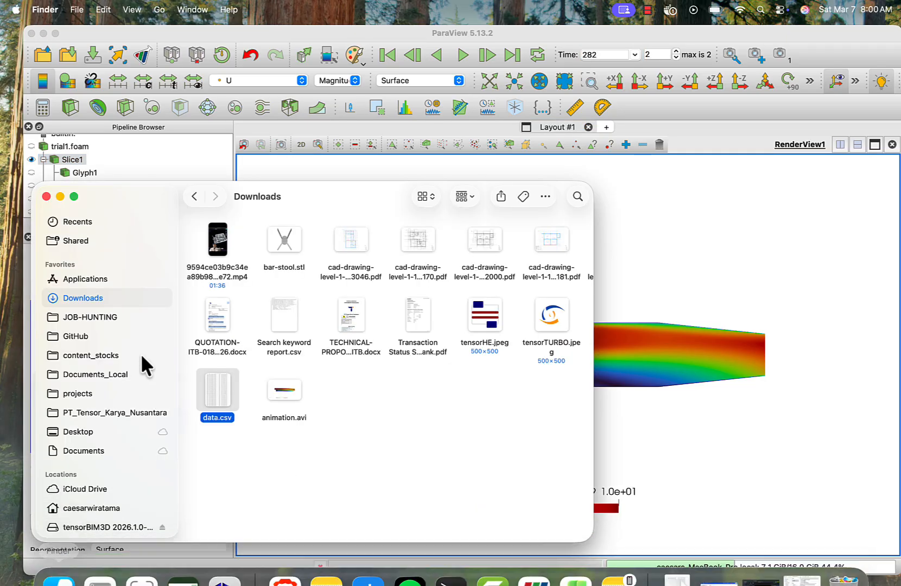
pyautogui.click(277, 388)
pyautogui.rightClick(277, 388)
pyautogui.moveTo(371, 317)
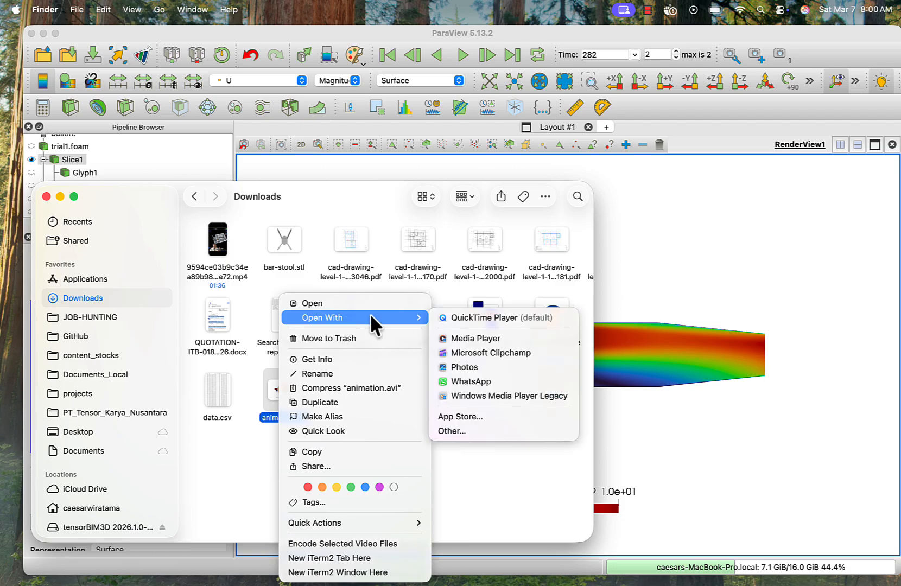
pyautogui.click(483, 313)
pyautogui.moveTo(464, 469)
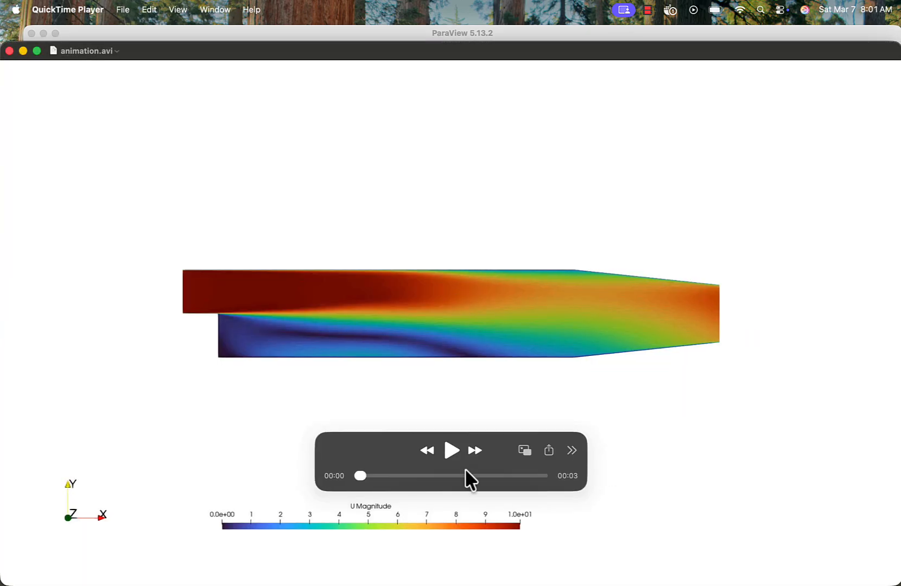
pyautogui.click(451, 449)
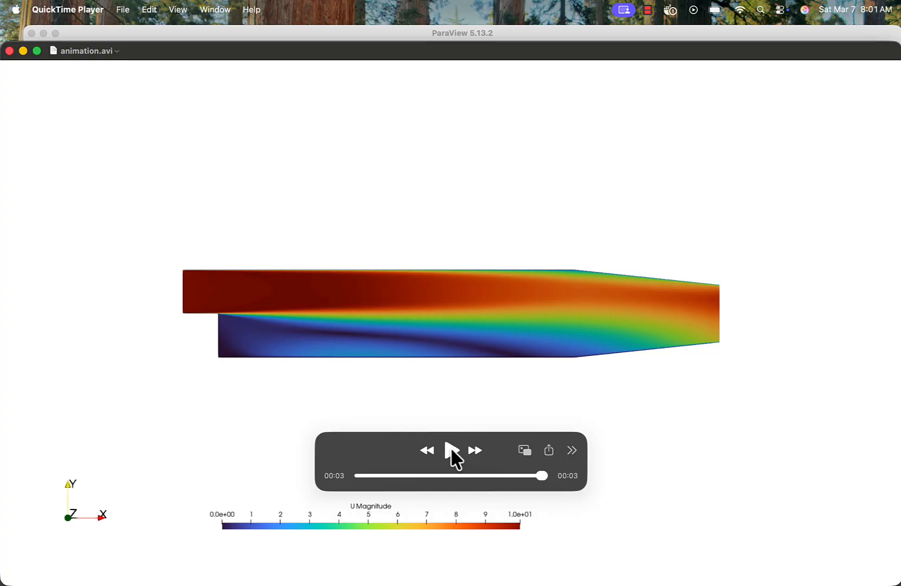
# - Close the video and return to ParaView, dismissing the Output Messages window
pyautogui.click(9, 50)
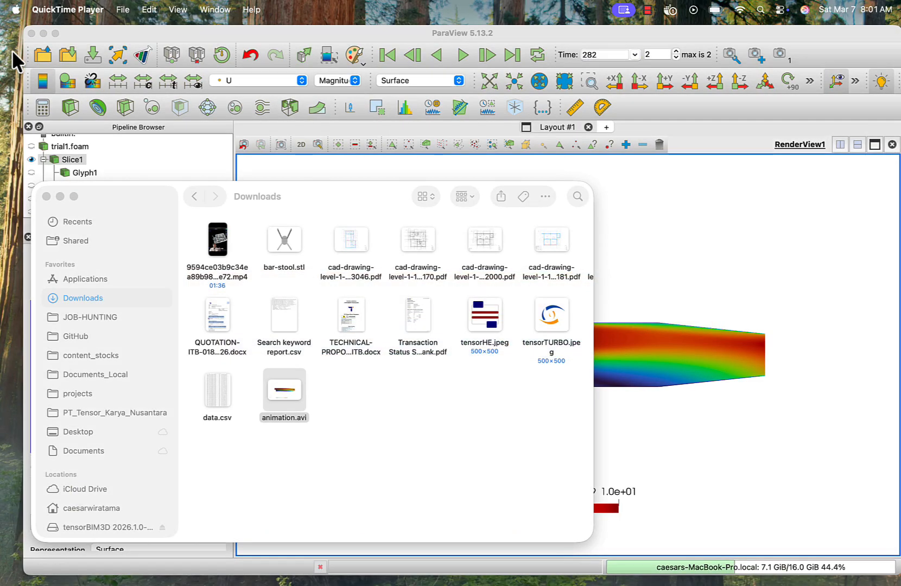
pyautogui.click(689, 248)
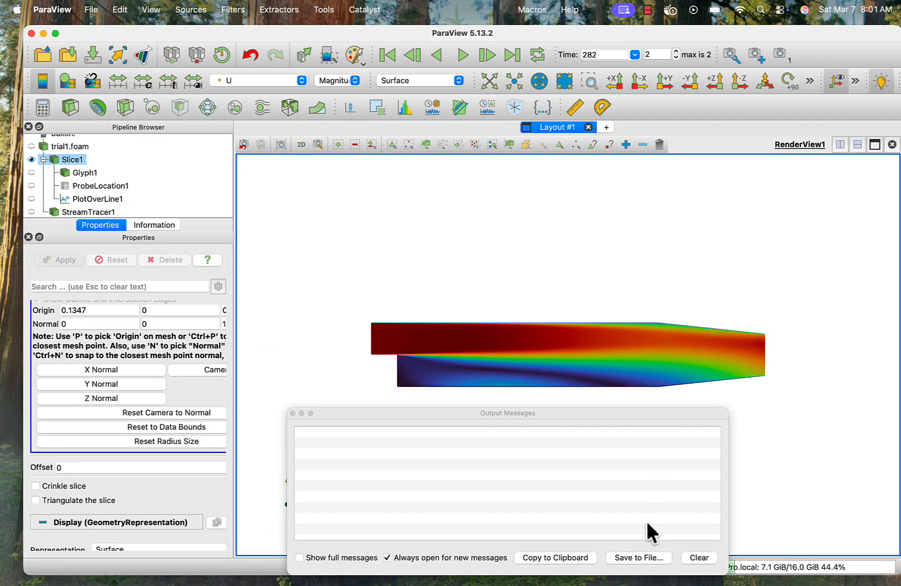
pyautogui.click(292, 413)
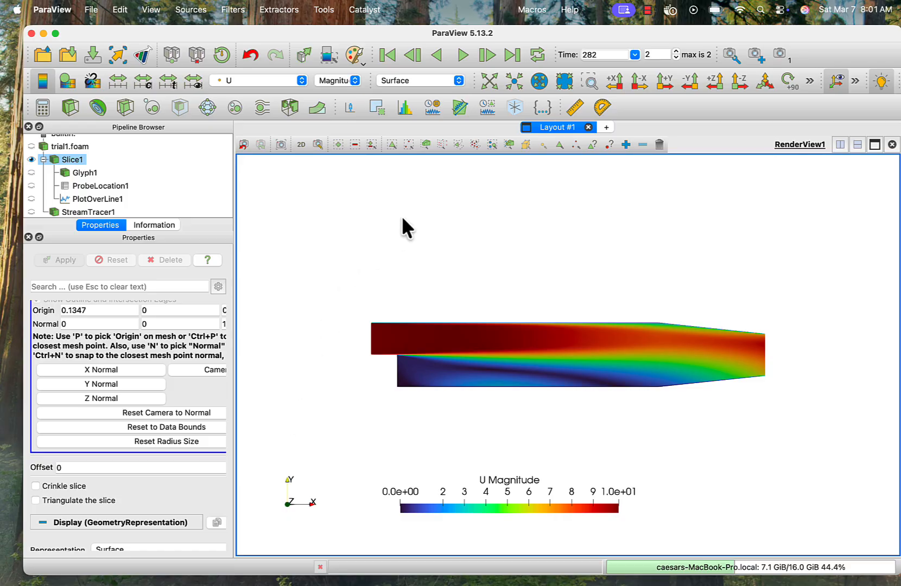